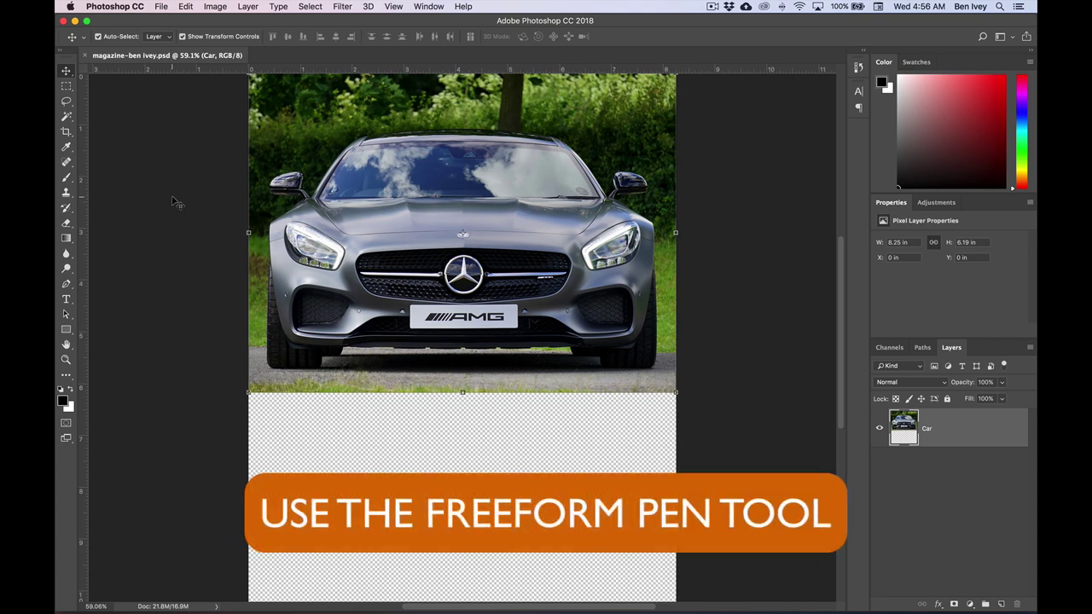
Set up the Freeform Pen Tool in Path mode with Combine Shapes and the Magnetic option enabled
{"action": "key", "text": "super+minus"}
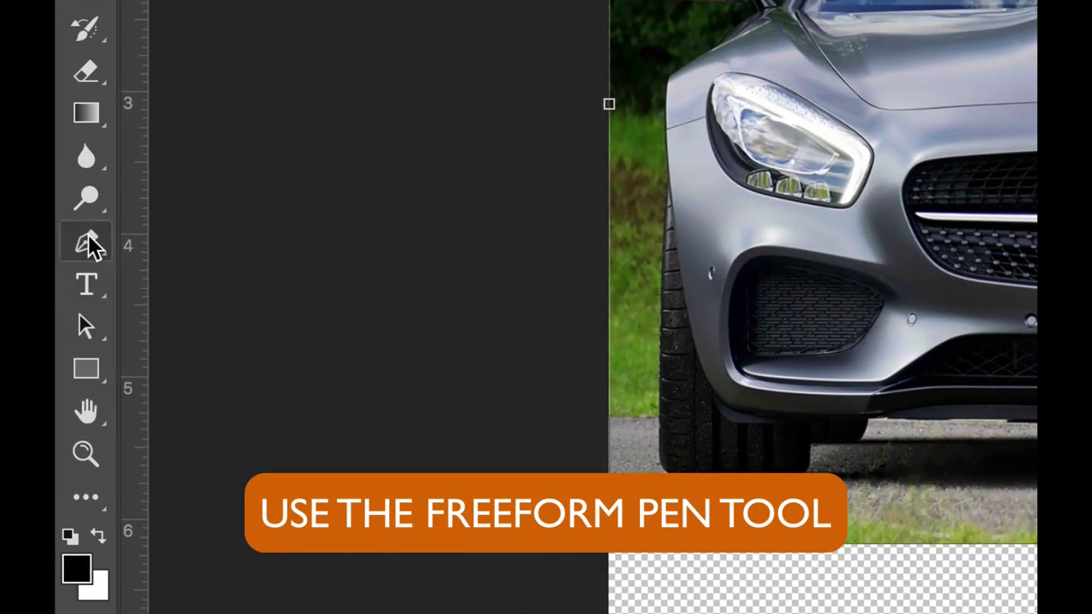
{"action": "left_click", "coordinate": [88, 244]}
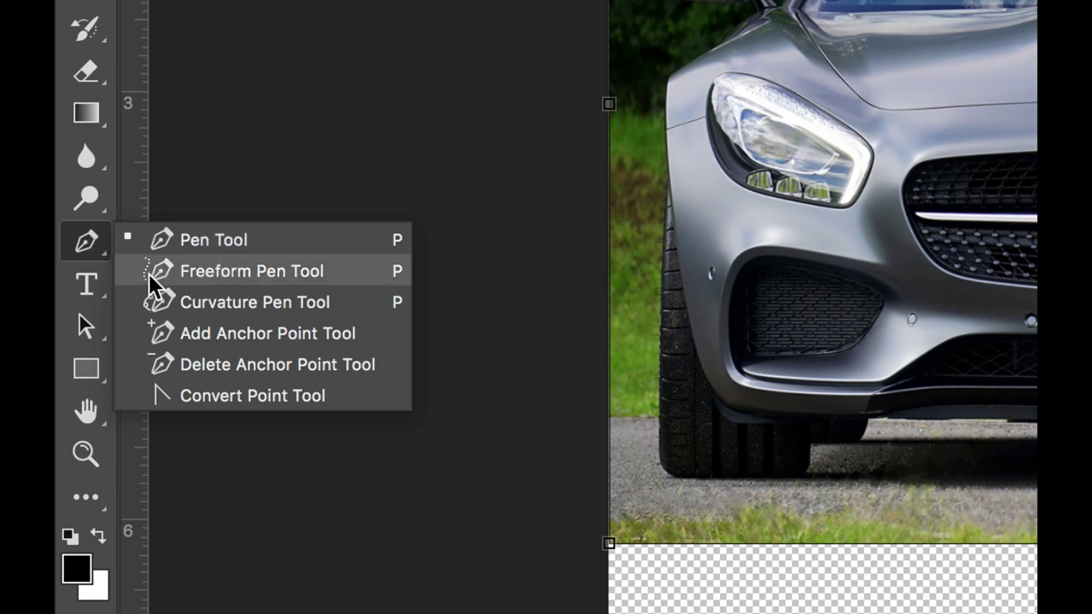
{"action": "left_click", "coordinate": [254, 273]}
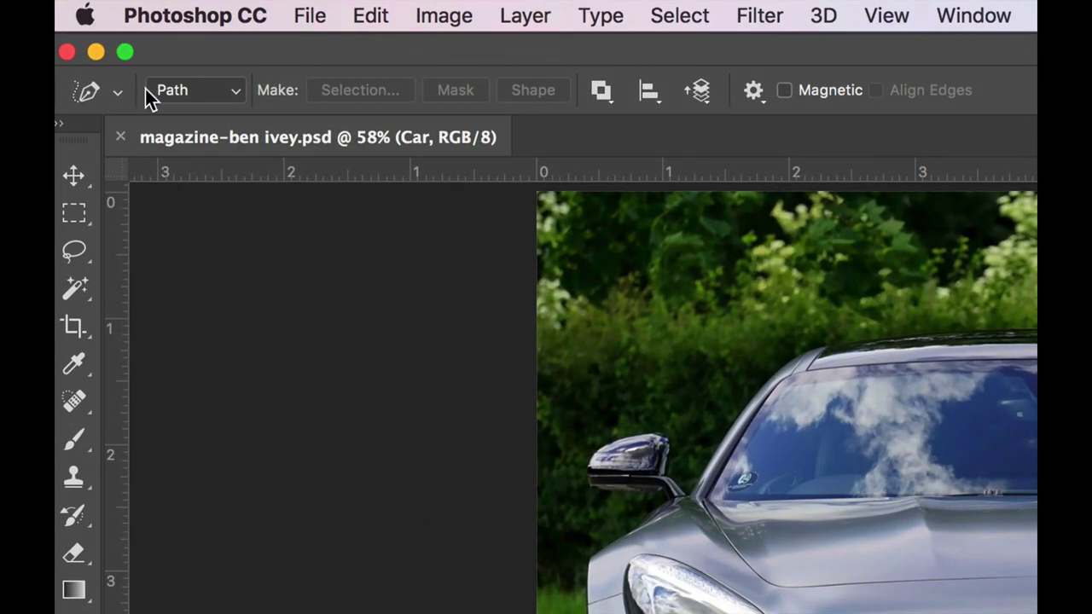
{"action": "left_click", "coordinate": [175, 91]}
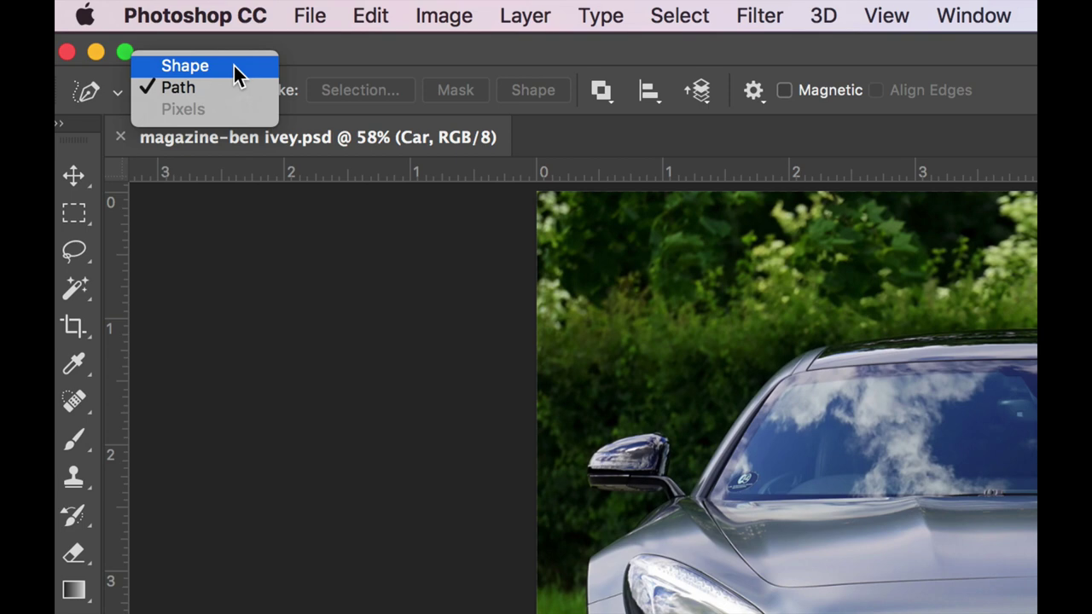
{"action": "left_click", "coordinate": [171, 90]}
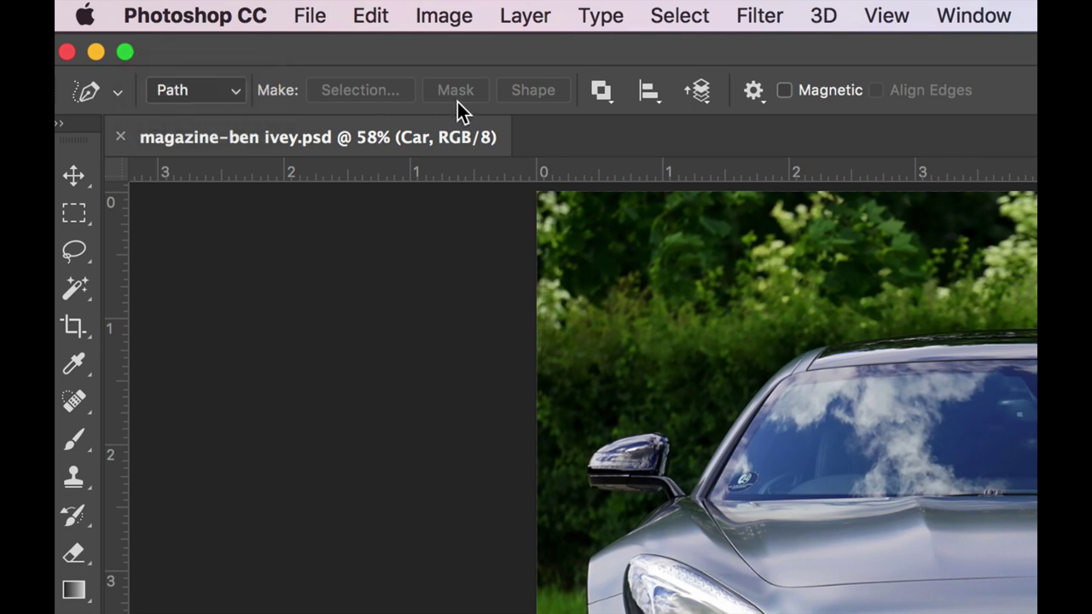
{"action": "left_click", "coordinate": [602, 91]}
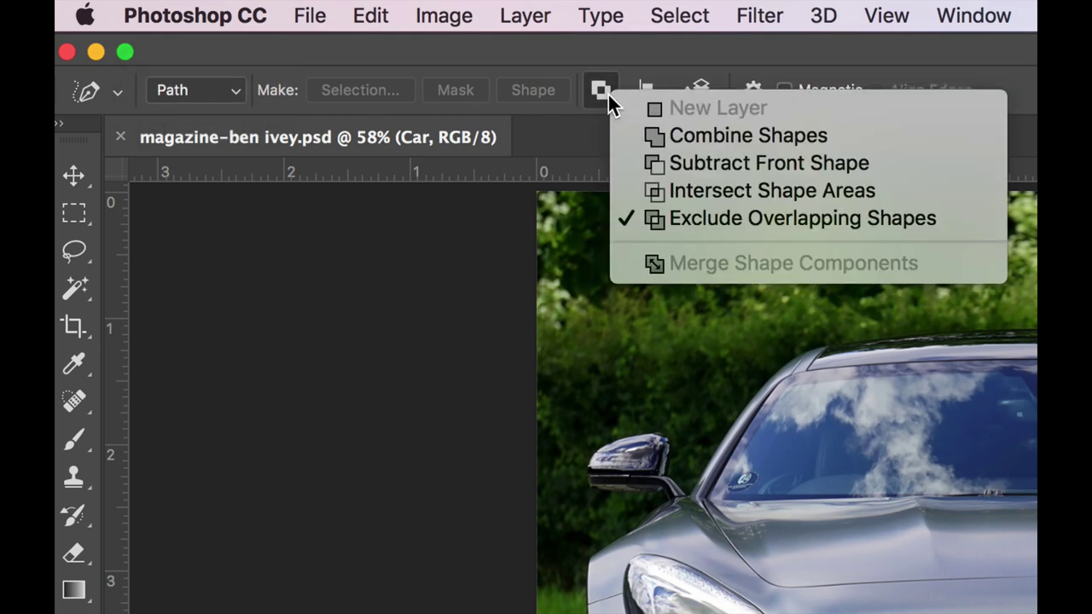
{"action": "left_click", "coordinate": [712, 135]}
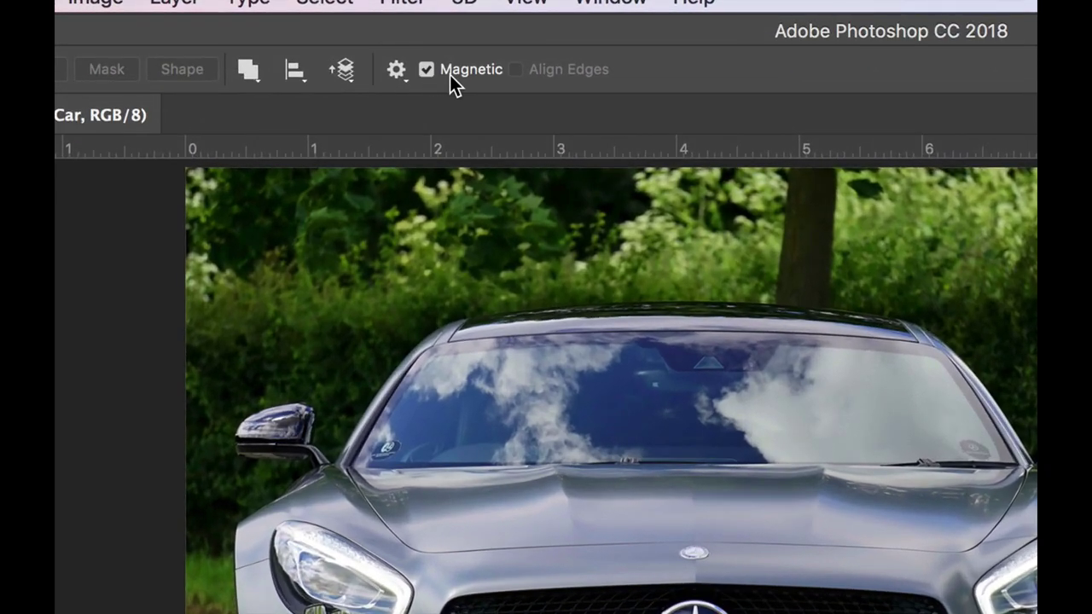
Set the path display thickness to 2 px and its color to Light Red
{"action": "left_click", "coordinate": [395, 69]}
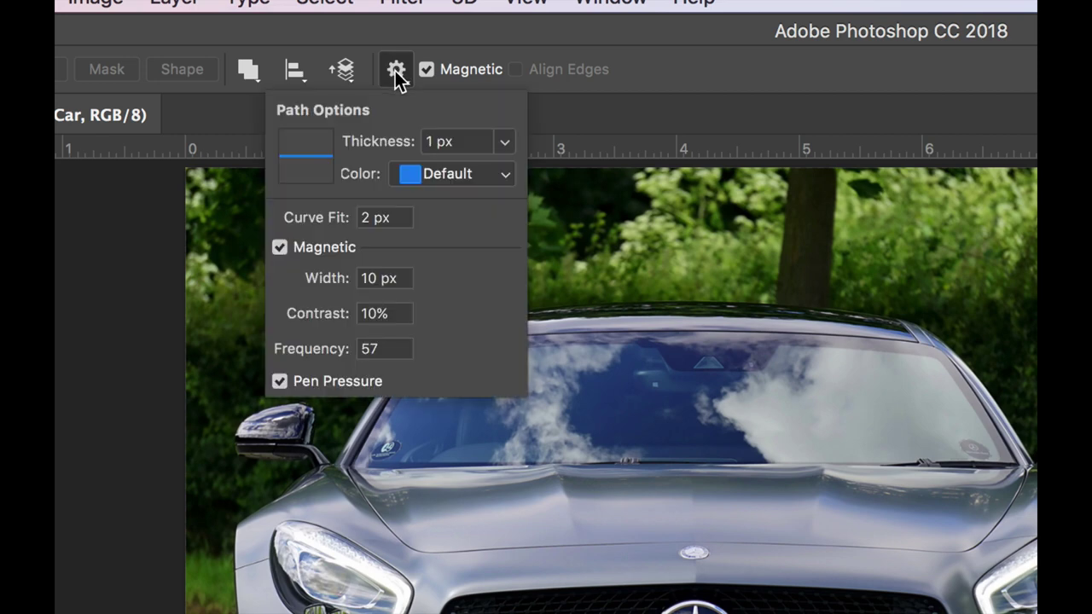
{"action": "left_click", "coordinate": [467, 143]}
{"action": "left_click", "coordinate": [468, 145]}
{"action": "double_click", "coordinate": [468, 145]}
{"action": "type", "text": "2"}
{"action": "left_click", "coordinate": [486, 170]}
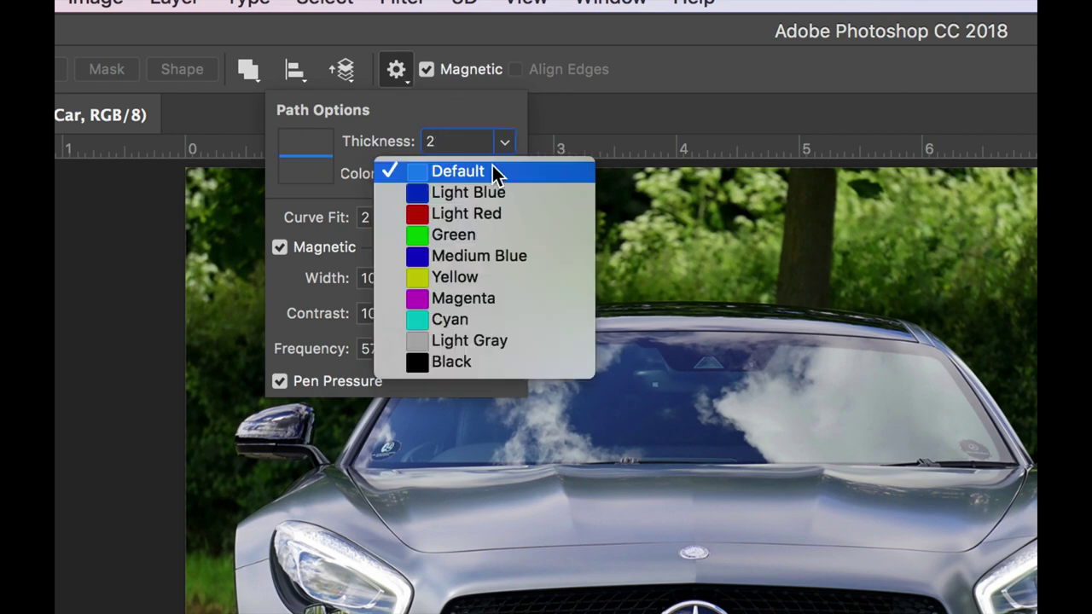
{"action": "left_click", "coordinate": [504, 214]}
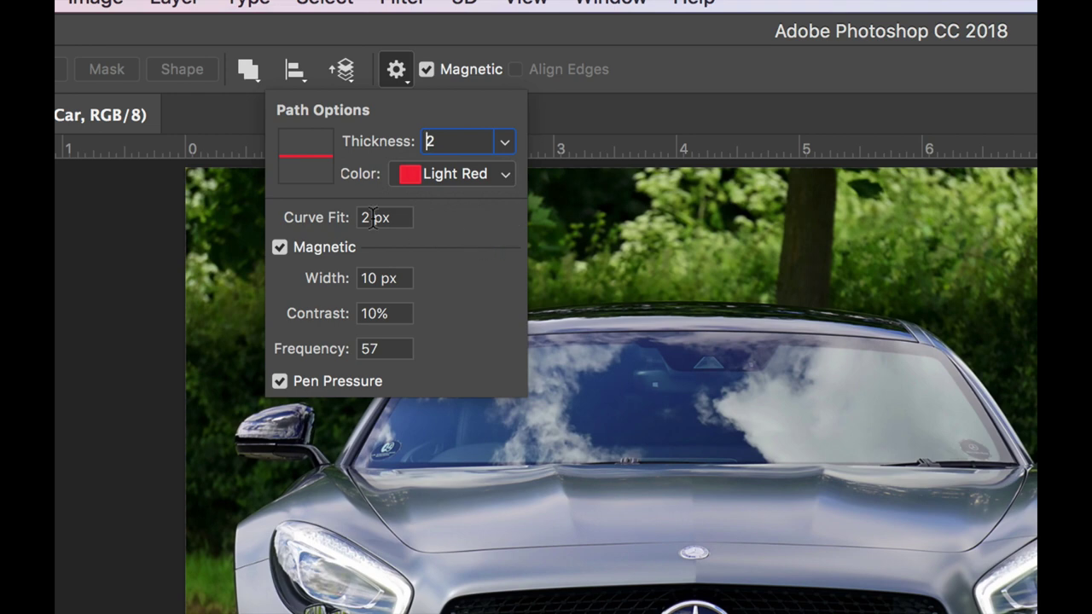
Set the magnetic pen's width to 15 px and its frequency to 25
{"action": "left_click", "coordinate": [381, 273]}
{"action": "type", "text": "15"}
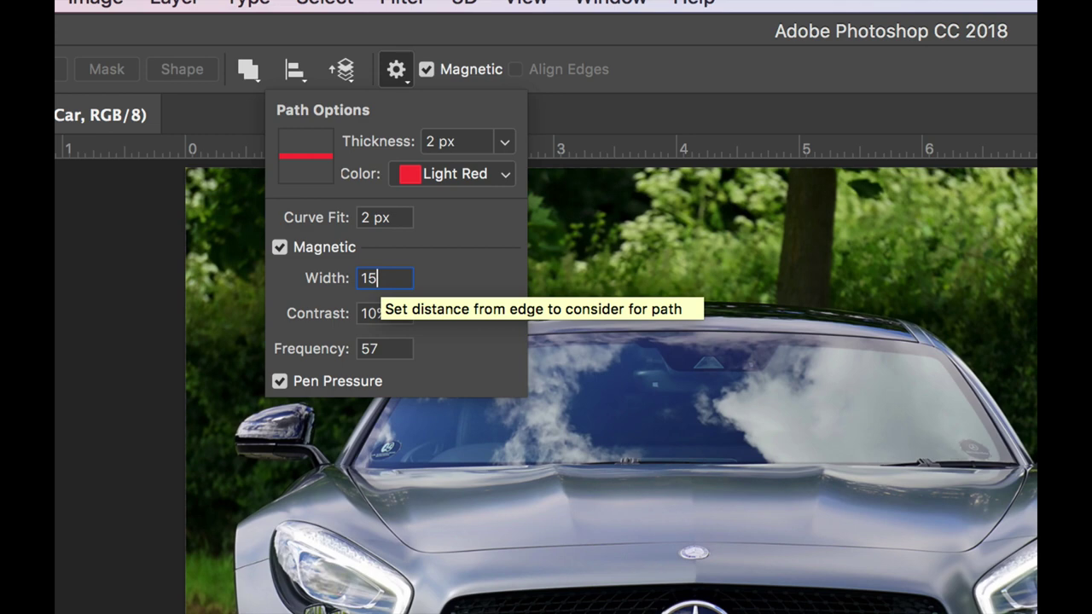
{"action": "left_click", "coordinate": [381, 349]}
{"action": "type", "text": "25"}
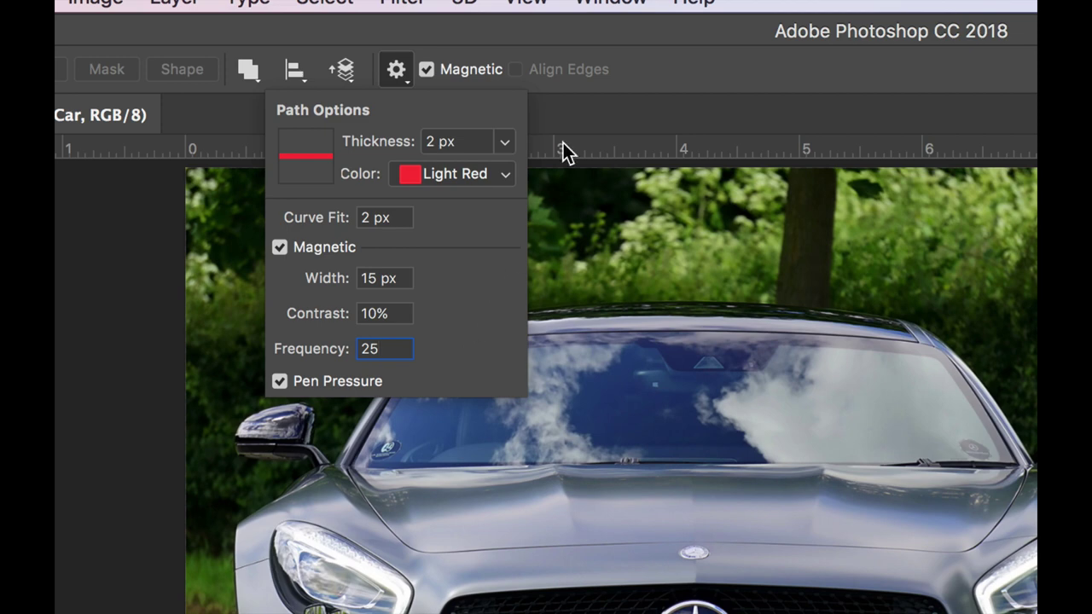
{"action": "left_click", "coordinate": [636, 71]}
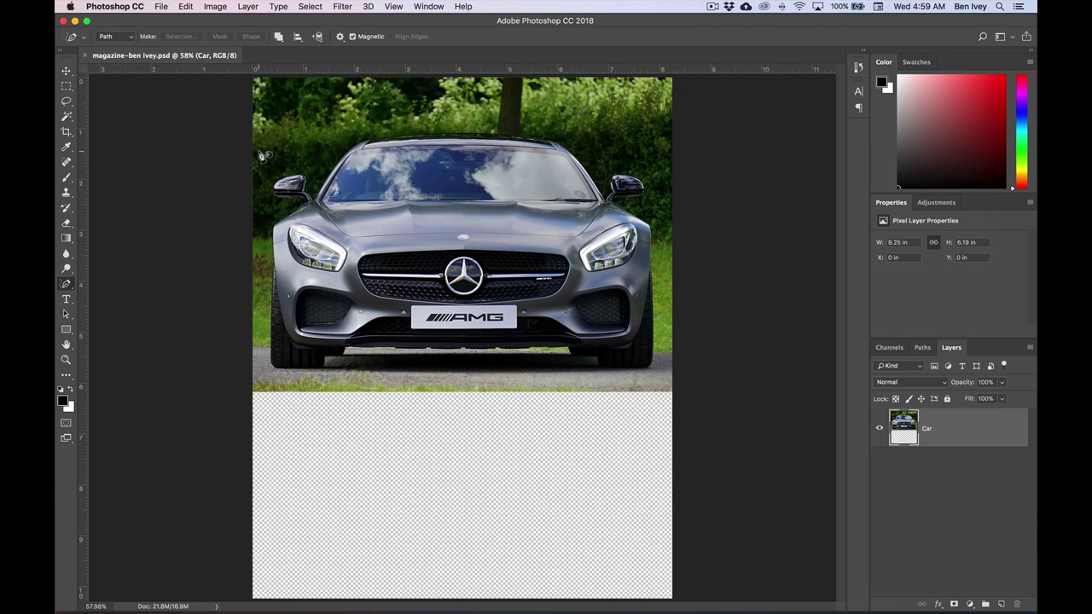
Start a magnetic path at the base of the car's left-hand side mirror and trace the fender edge down to the front tire
{"action": "key", "text": "super+equal"}
{"action": "key", "text": "super+equal"}
{"action": "key", "text": "super+equal"}
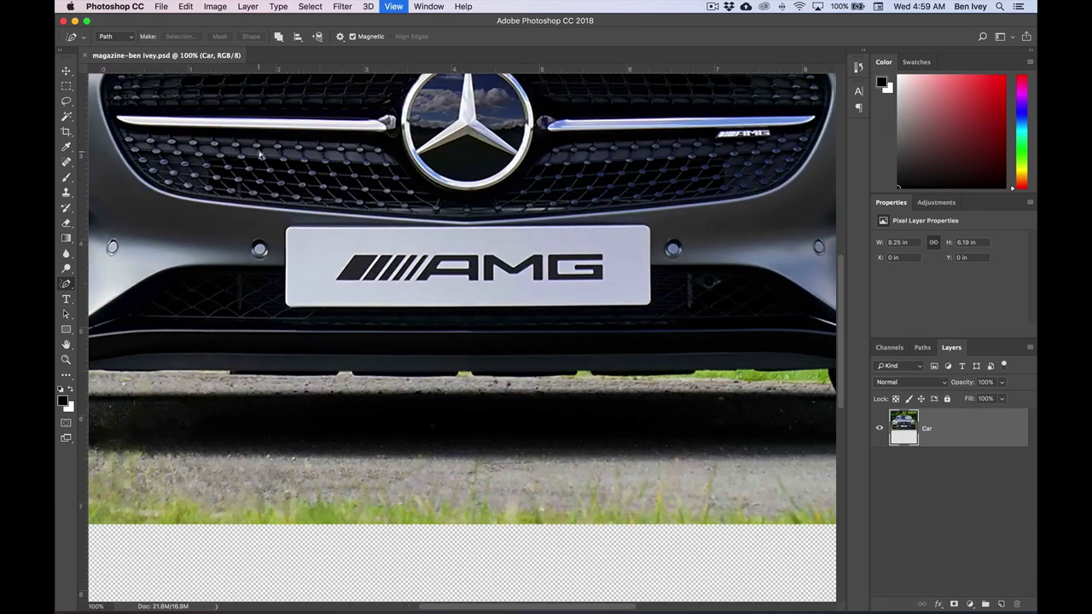
{"action": "key", "text": "super+equal"}
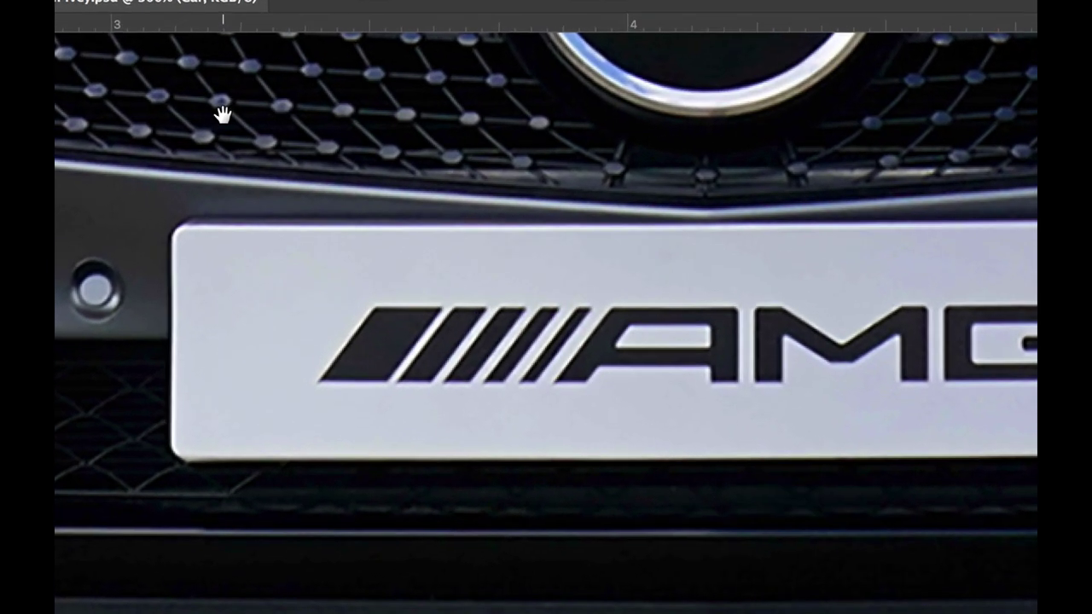
{"action": "left_click_drag", "start_coordinate": [212, 105], "coordinate": [441, 316]}
{"action": "mouse_move", "coordinate": [106, 96]}
{"action": "left_mouse_down"}
{"action": "mouse_move", "coordinate": [302, 168]}
{"action": "mouse_move", "coordinate": [520, 424]}
{"action": "mouse_move", "coordinate": [581, 512]}
{"action": "left_mouse_up"}
{"action": "mouse_move", "coordinate": [102, 51]}
{"action": "left_mouse_down"}
{"action": "mouse_move", "coordinate": [299, 156]}
{"action": "mouse_move", "coordinate": [510, 336]}
{"action": "mouse_move", "coordinate": [564, 410]}
{"action": "left_mouse_up"}
{"action": "mouse_move", "coordinate": [234, 69]}
{"action": "left_mouse_down"}
{"action": "mouse_move", "coordinate": [338, 142]}
{"action": "mouse_move", "coordinate": [398, 254]}
{"action": "mouse_move", "coordinate": [497, 324]}
{"action": "left_mouse_up"}
{"action": "key", "text": "ctrl+r"}
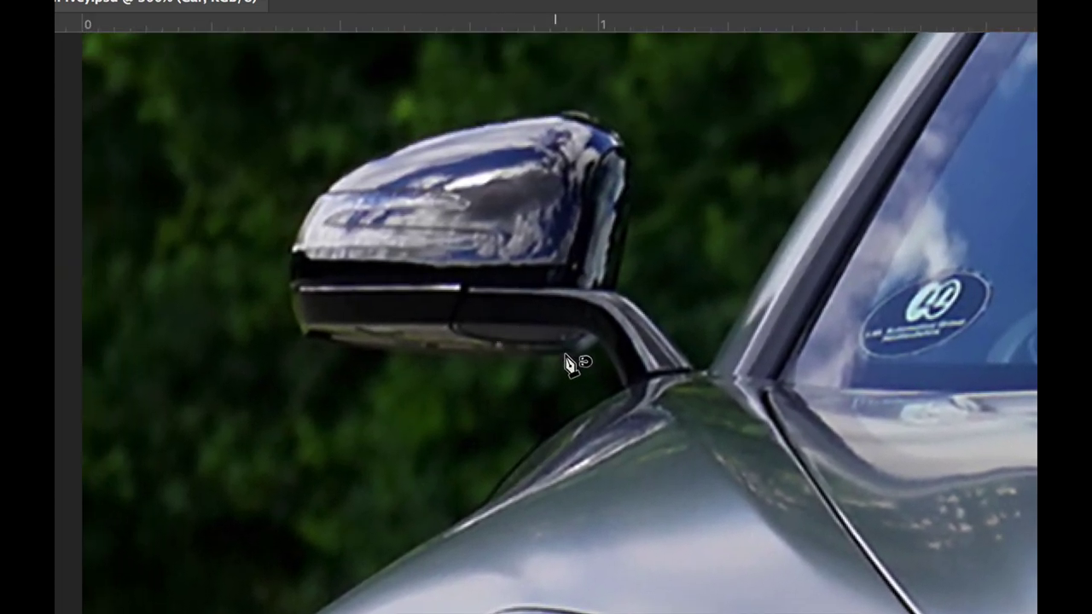
{"action": "left_click", "coordinate": [615, 394]}
{"action": "key", "text": "space"}
{"action": "mouse_move", "coordinate": [478, 494]}
{"action": "left_mouse_down"}
{"action": "mouse_move", "coordinate": [520, 236]}
{"action": "mouse_move", "coordinate": [455, 300]}
{"action": "mouse_move", "coordinate": [345, 367]}
{"action": "mouse_move", "coordinate": [338, 558]}
{"action": "mouse_move", "coordinate": [344, 105]}
{"action": "mouse_move", "coordinate": [359, 110]}
{"action": "mouse_move", "coordinate": [350, 143]}
{"action": "mouse_move", "coordinate": [361, 345]}
{"action": "left_mouse_up"}
{"action": "key", "text": "space"}
{"action": "key", "text": "ctrl+r"}
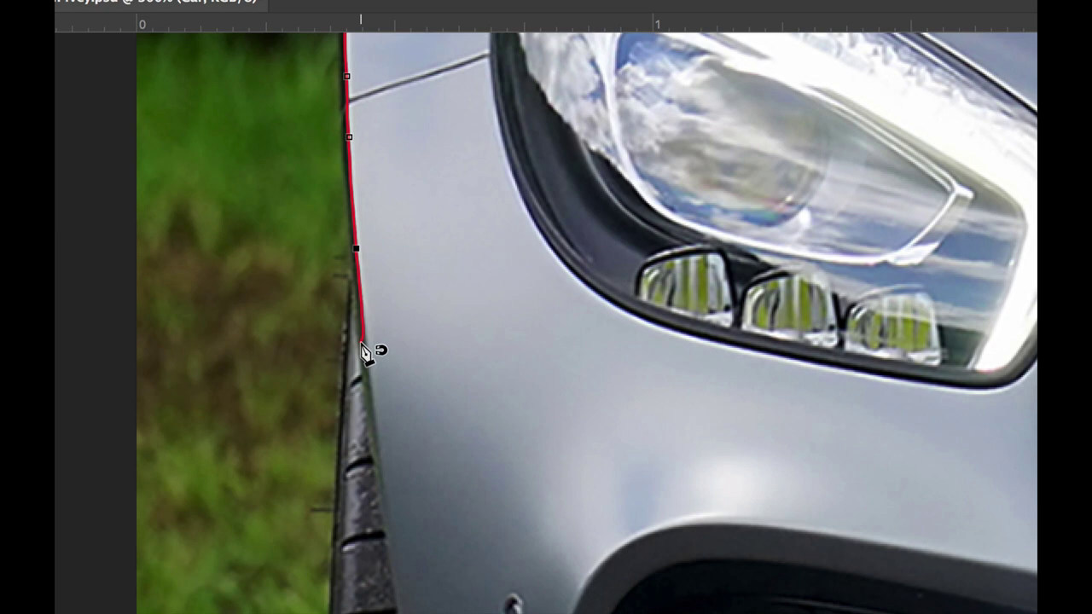
Continue the path down the bumper edge alongside the left-hand front tire
{"action": "mouse_move", "coordinate": [362, 345]}
{"action": "left_mouse_down"}
{"action": "mouse_move", "coordinate": [375, 438]}
{"action": "mouse_move", "coordinate": [339, 142]}
{"action": "mouse_move", "coordinate": [350, 275]}
{"action": "mouse_move", "coordinate": [386, 442]}
{"action": "mouse_move", "coordinate": [353, 248]}
{"action": "mouse_move", "coordinate": [370, 273]}
{"action": "mouse_move", "coordinate": [391, 381]}
{"action": "left_mouse_up"}
{"action": "key", "text": "ctrl+r"}
{"action": "key", "text": "ctrl+r"}
{"action": "key", "text": "ctrl+r"}
{"action": "key", "text": "ctrl+r"}
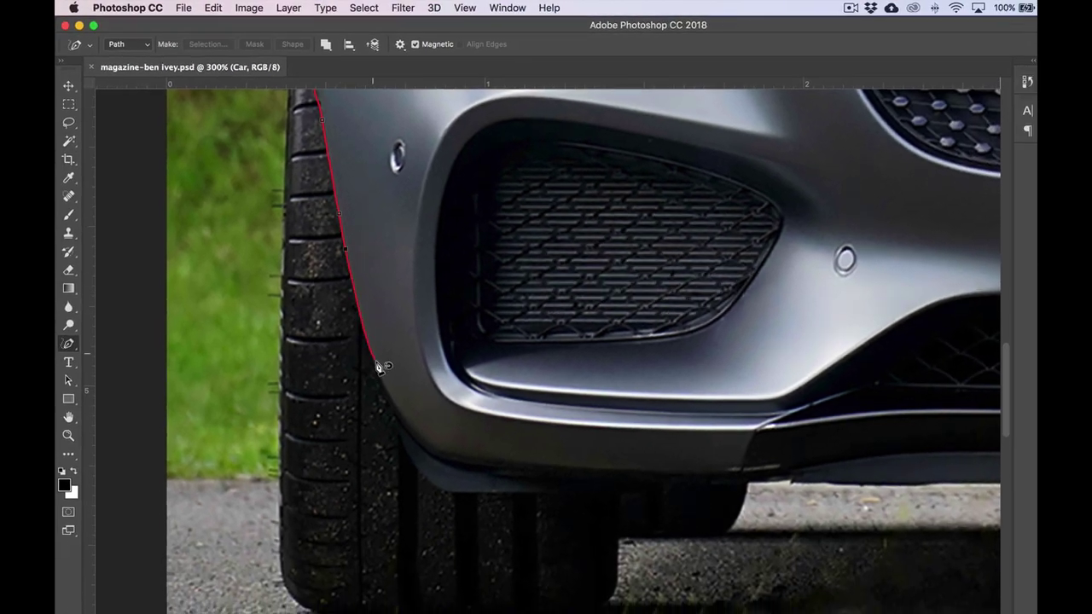
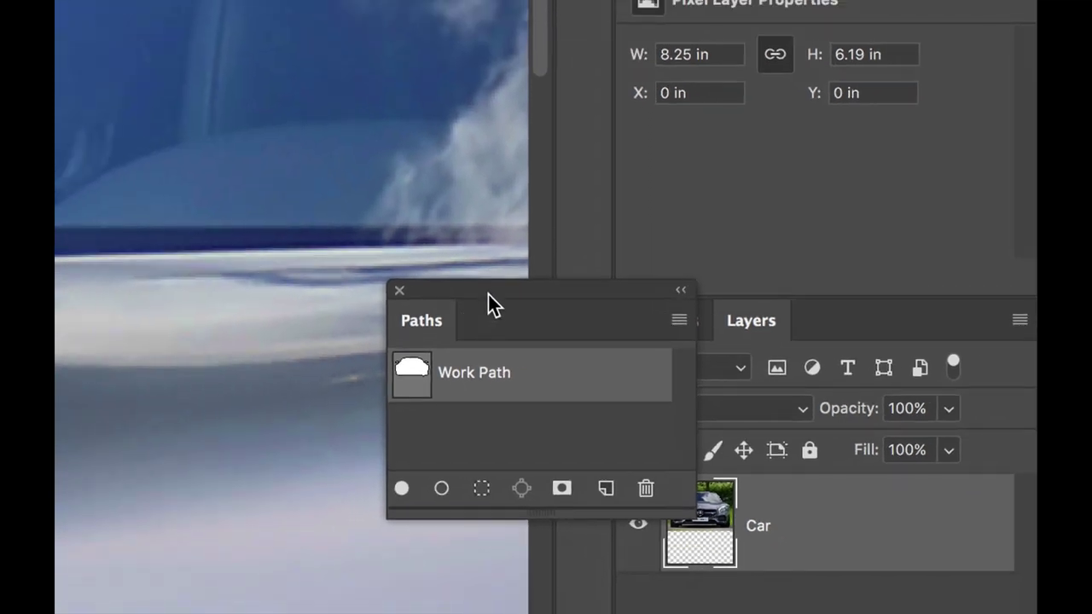
Position the floating Paths panel over the image beside the Layers panel and make it taller
{"action": "left_click_drag", "start_coordinate": [488, 294], "coordinate": [304, 273]}
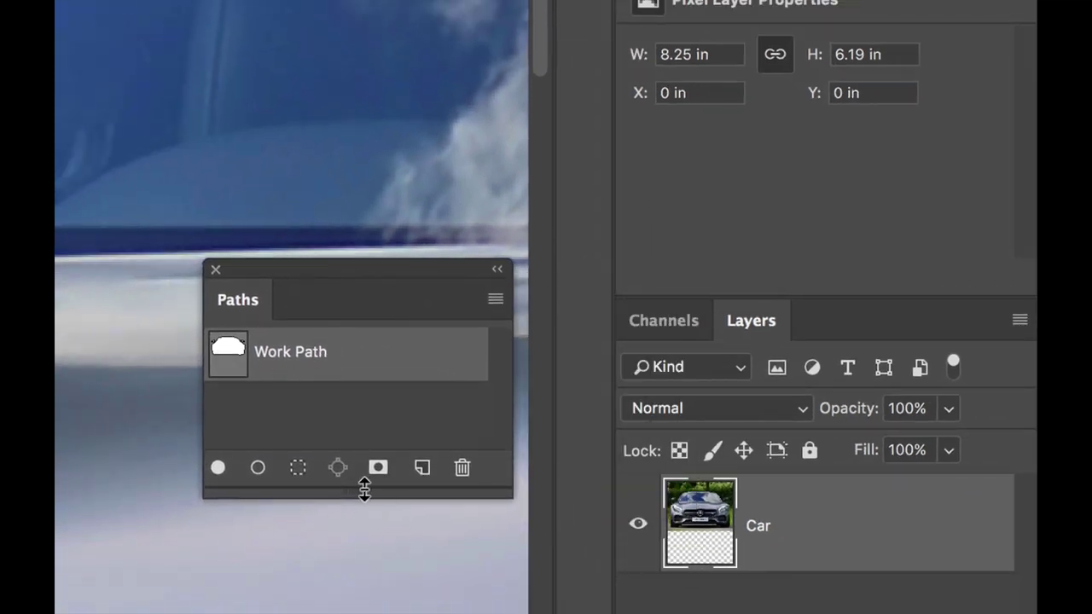
{"action": "left_click_drag", "start_coordinate": [359, 493], "coordinate": [362, 552]}
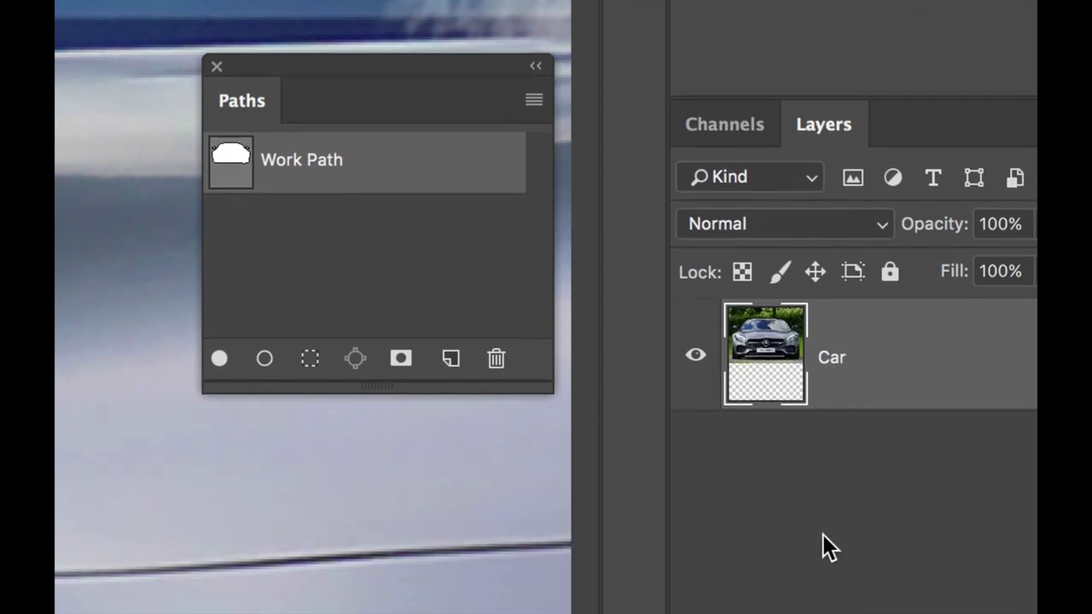
{"action": "left_click_drag", "start_coordinate": [474, 91], "coordinate": [475, 227]}
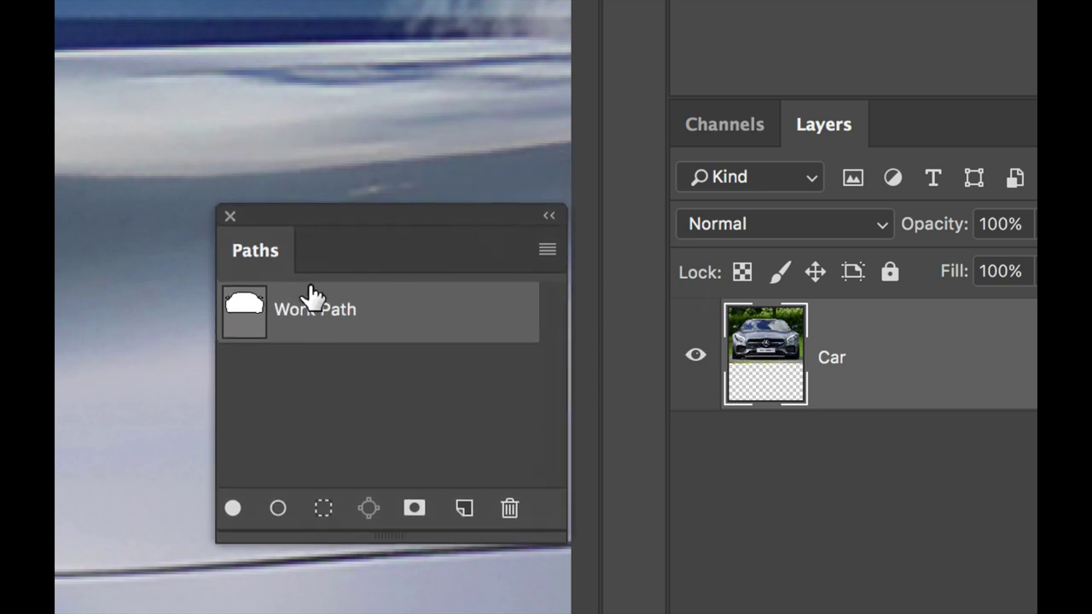
Save the work path under the name Car Outline
{"action": "left_click", "coordinate": [547, 252]}
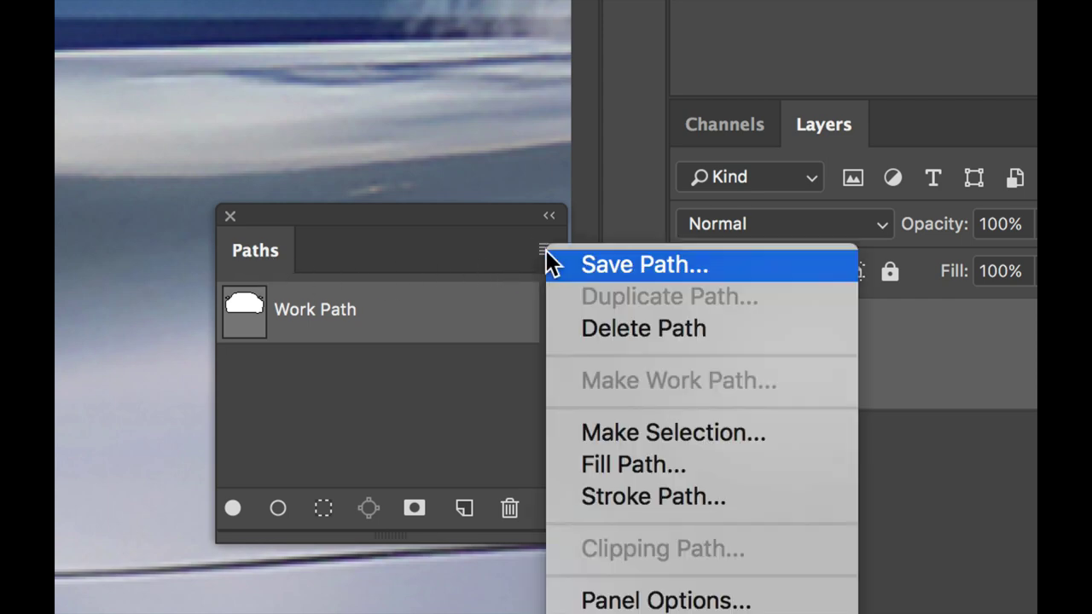
{"action": "left_click", "coordinate": [653, 266]}
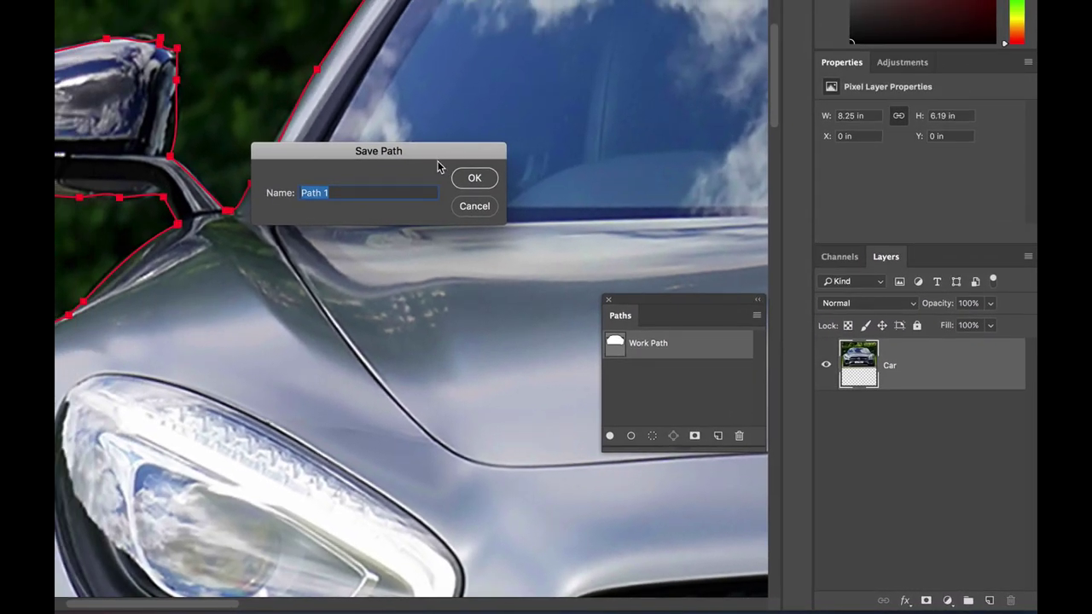
{"action": "left_click_drag", "start_coordinate": [438, 166], "coordinate": [743, 202]}
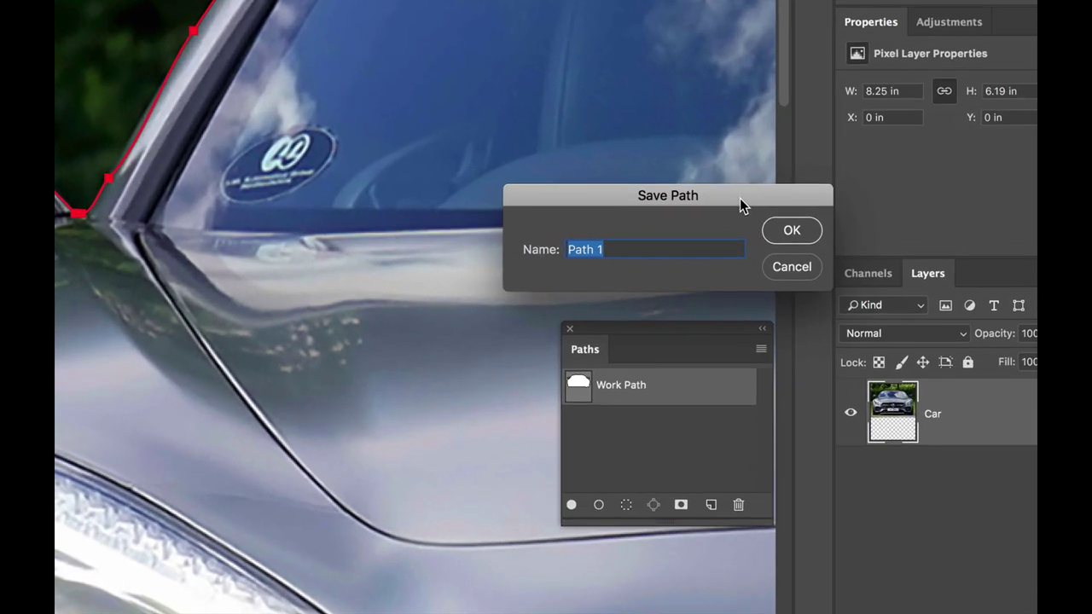
{"action": "type", "text": "Car Outline"}
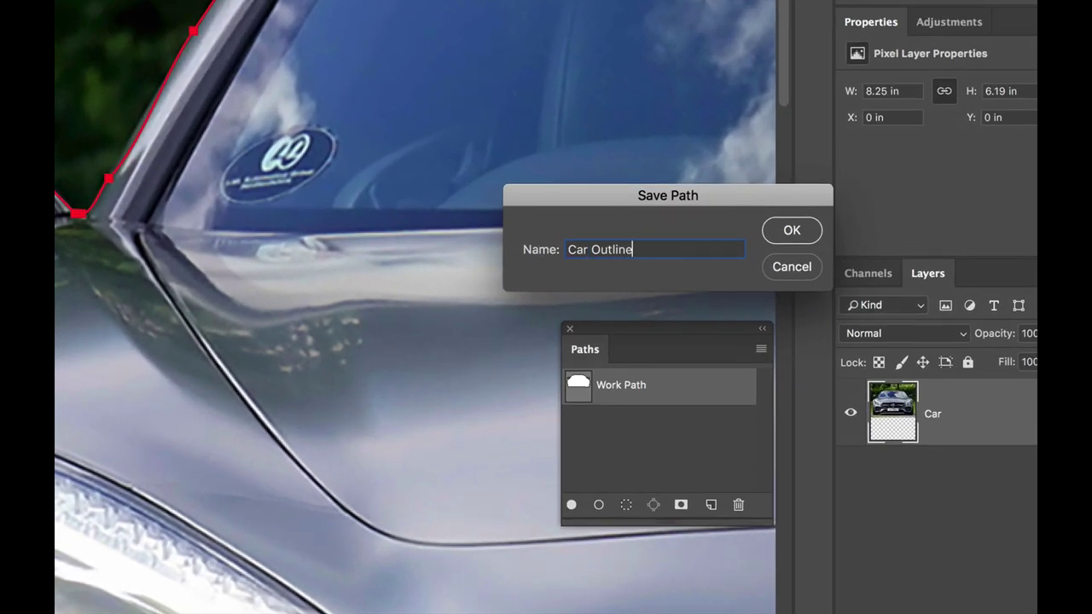
{"action": "key", "text": "Return"}
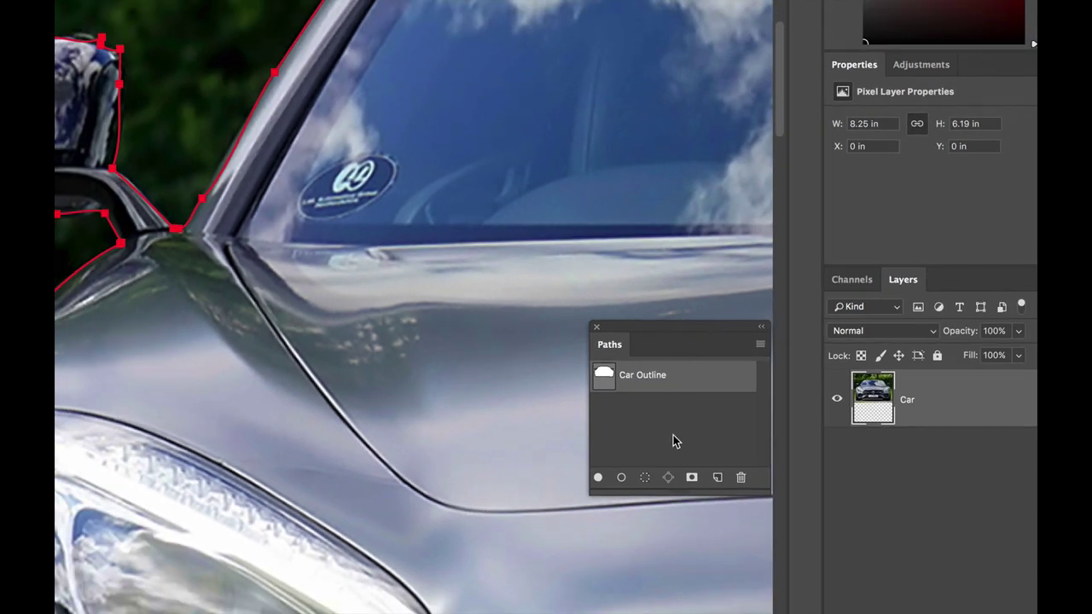
Deselect the Car Outline path and save the document
{"action": "left_click", "coordinate": [656, 427]}
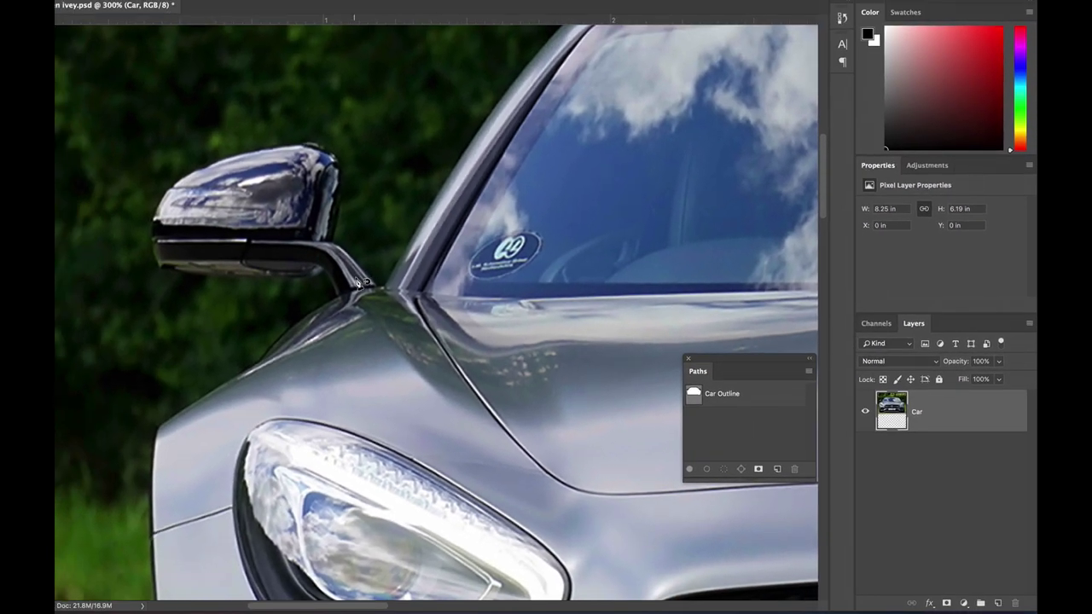
{"action": "left_click", "coordinate": [758, 395]}
{"action": "left_click", "coordinate": [759, 414]}
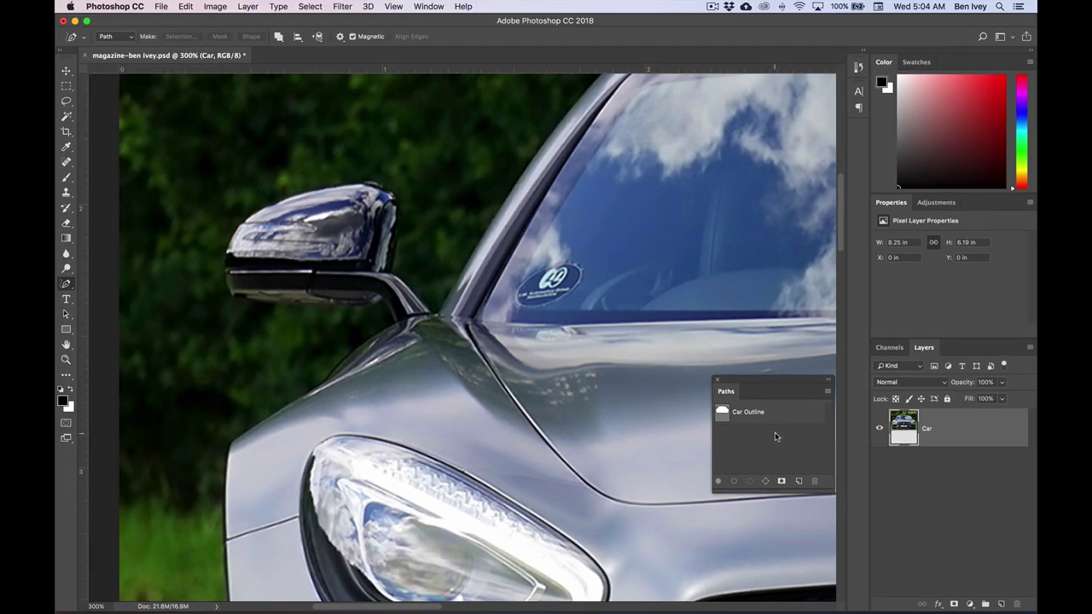
{"action": "left_click", "coordinate": [160, 6]}
{"action": "left_click", "coordinate": [227, 120]}
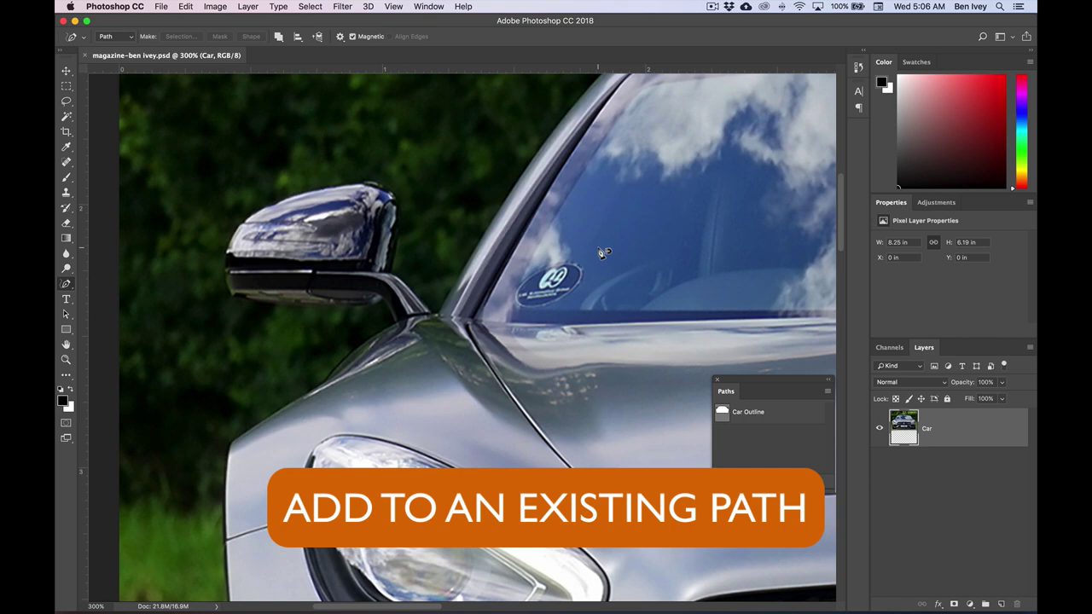
Switch to the regular Pen Tool and select the Car Outline path for editing
{"action": "left_click", "coordinate": [409, 7]}
{"action": "left_click", "coordinate": [429, 145]}
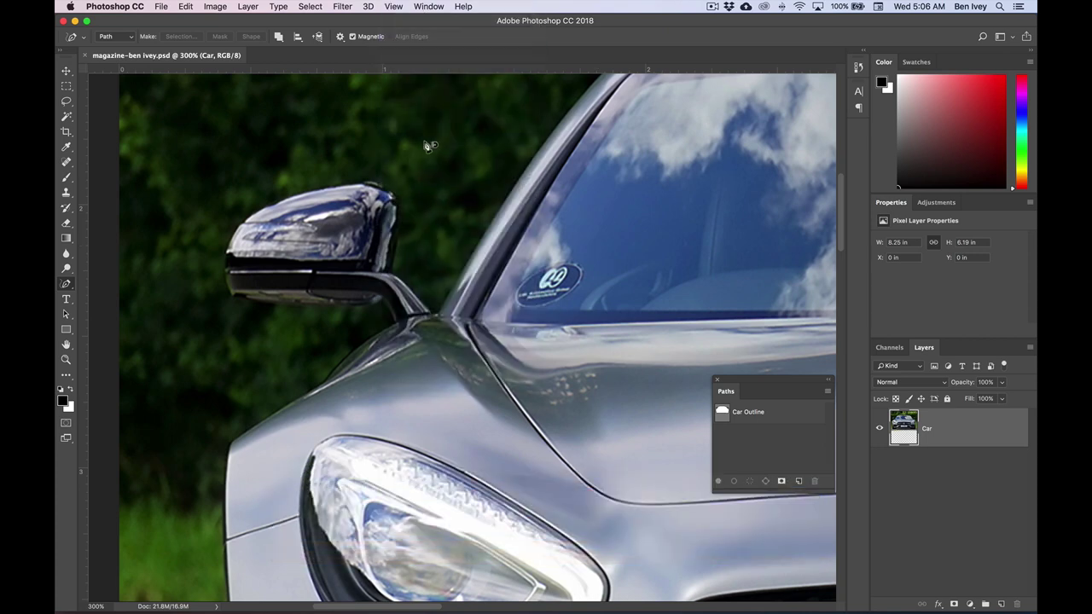
{"action": "scroll", "coordinate": [427, 226], "scroll_direction": "down", "scroll_amount": 3}
{"action": "scroll", "coordinate": [426, 226], "scroll_direction": "down", "scroll_amount": 3}
{"action": "scroll", "coordinate": [426, 226], "scroll_direction": "right", "scroll_amount": 3}
{"action": "key", "text": "super+r"}
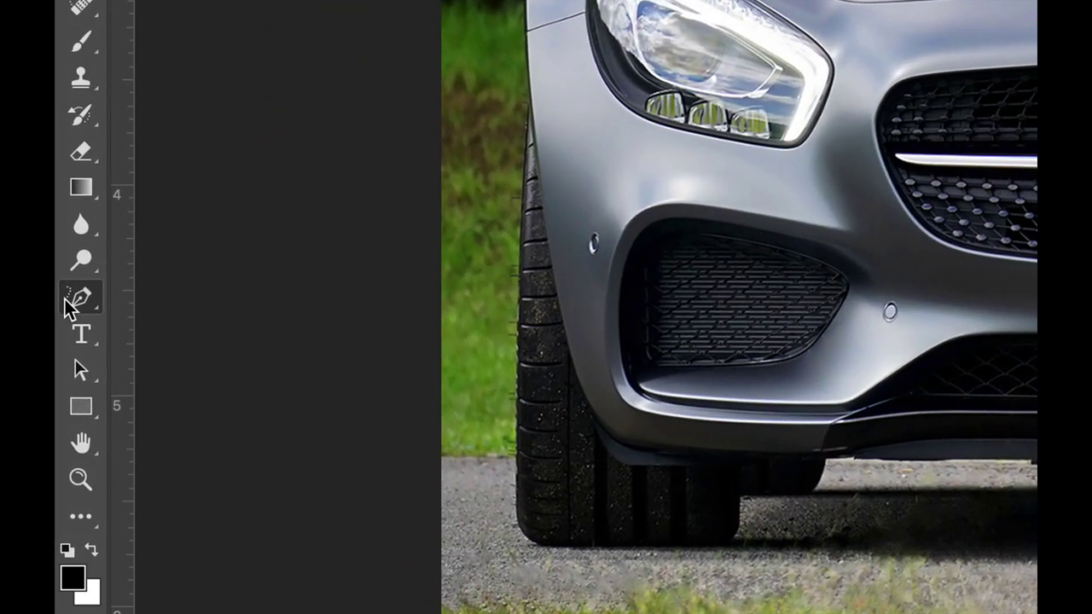
{"action": "right_click", "coordinate": [66, 293]}
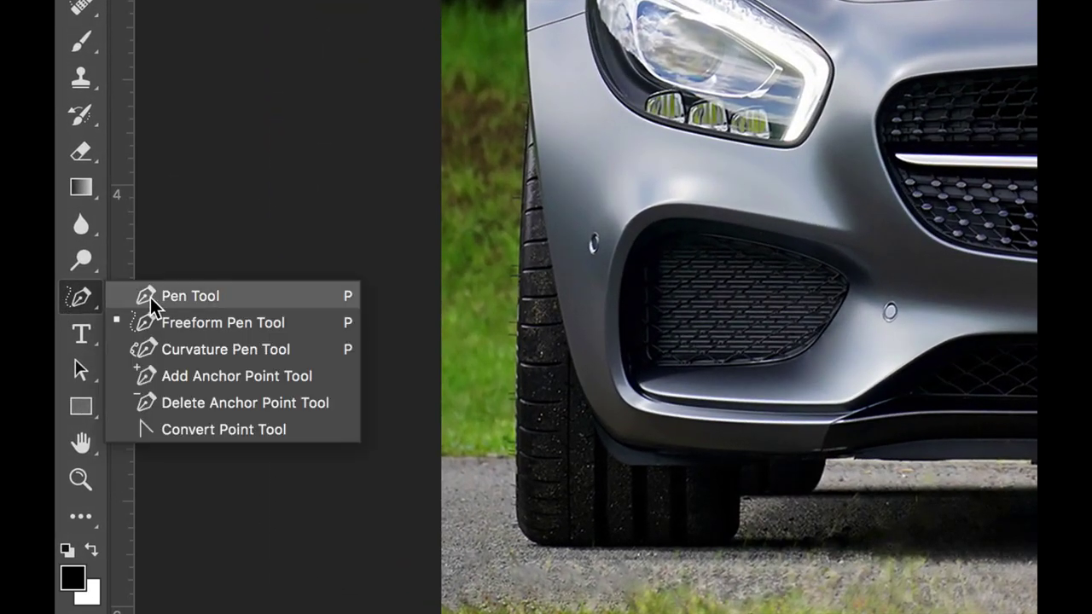
{"action": "left_click", "coordinate": [151, 298]}
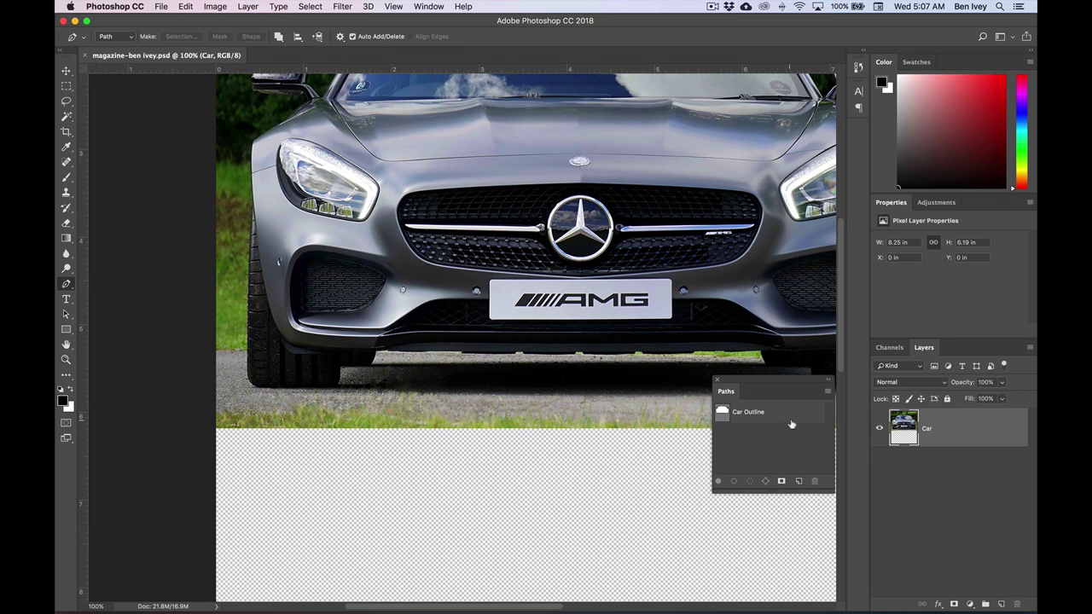
{"action": "left_click", "coordinate": [794, 422]}
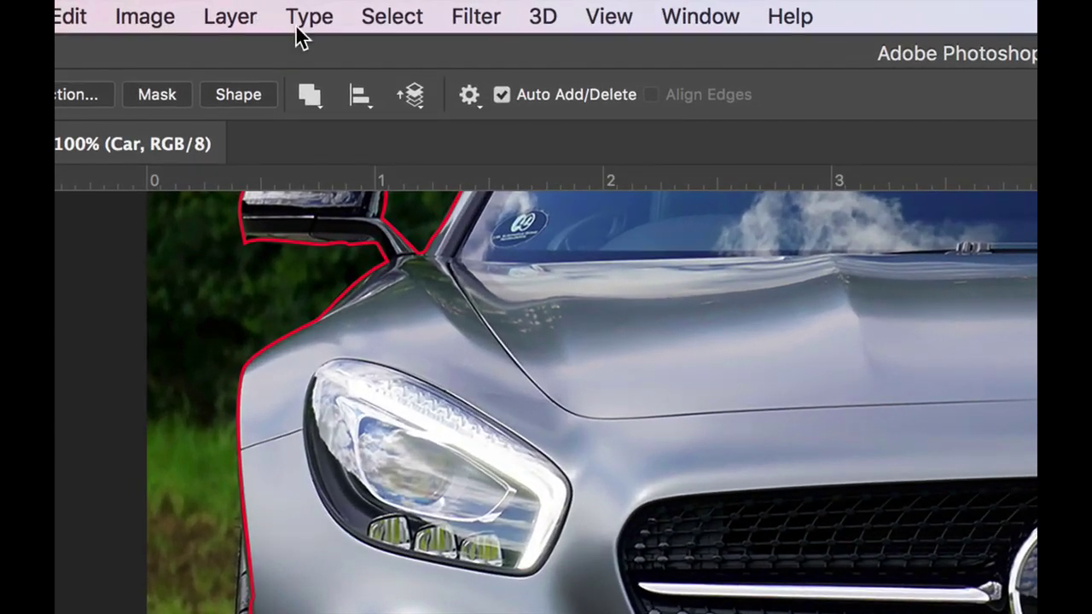
Check that the Pen Tool is set to Path mode with the Combine Shapes path operation
{"action": "left_click", "coordinate": [278, 37]}
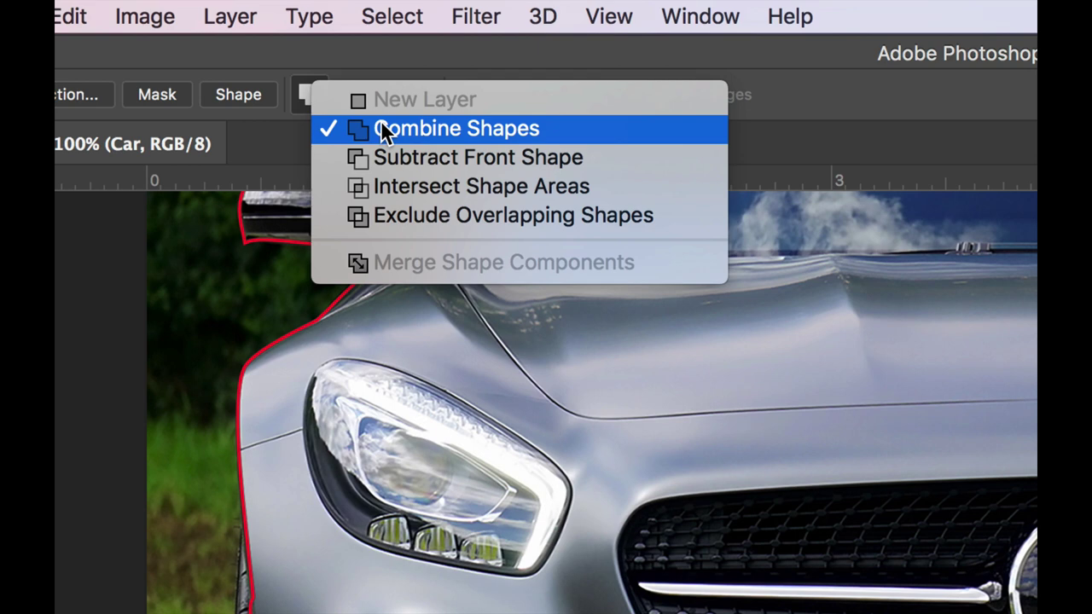
{"action": "key", "text": "Escape"}
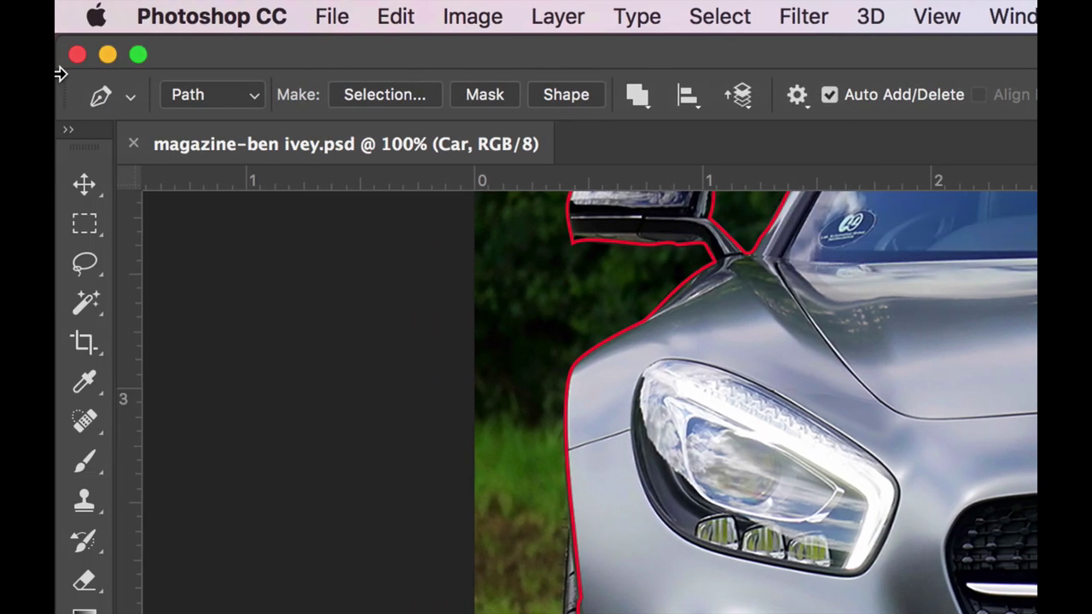
{"action": "left_click", "coordinate": [195, 94]}
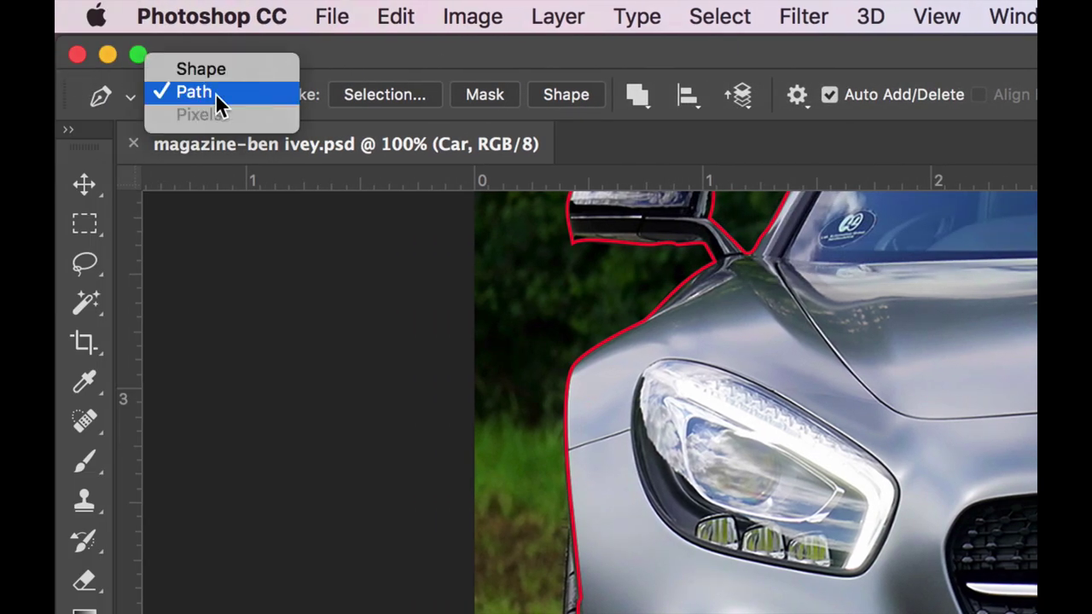
{"action": "left_click", "coordinate": [371, 64]}
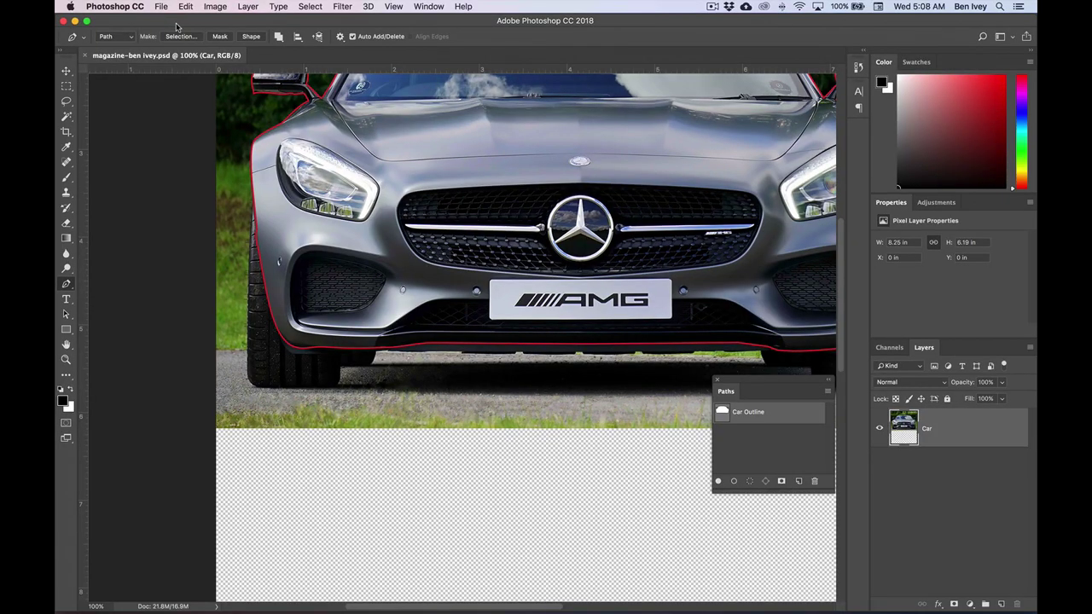
{"action": "left_click", "coordinate": [279, 36]}
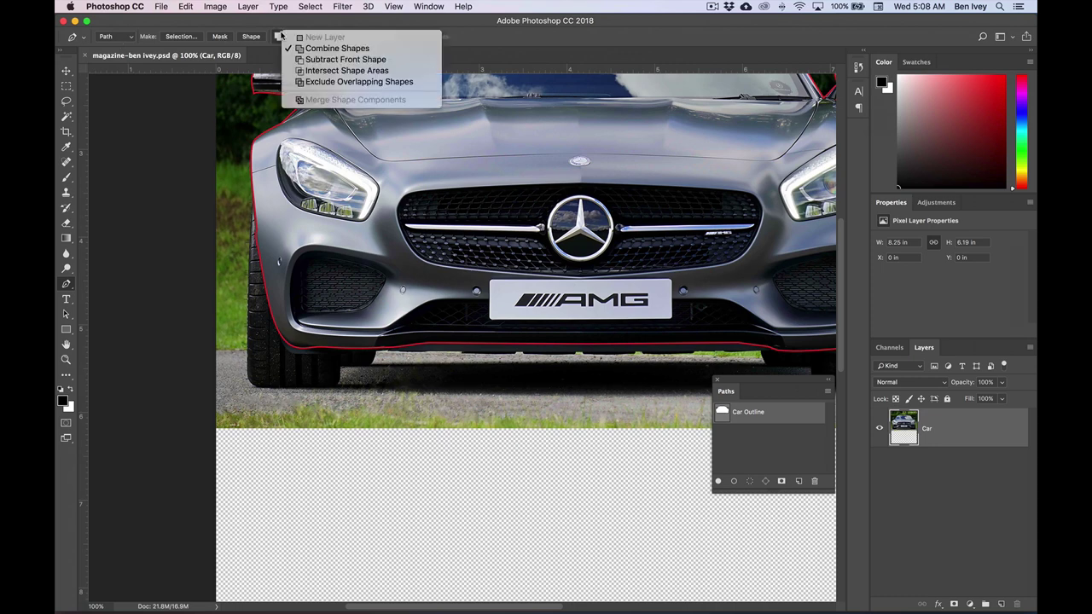
{"action": "left_click", "coordinate": [264, 24]}
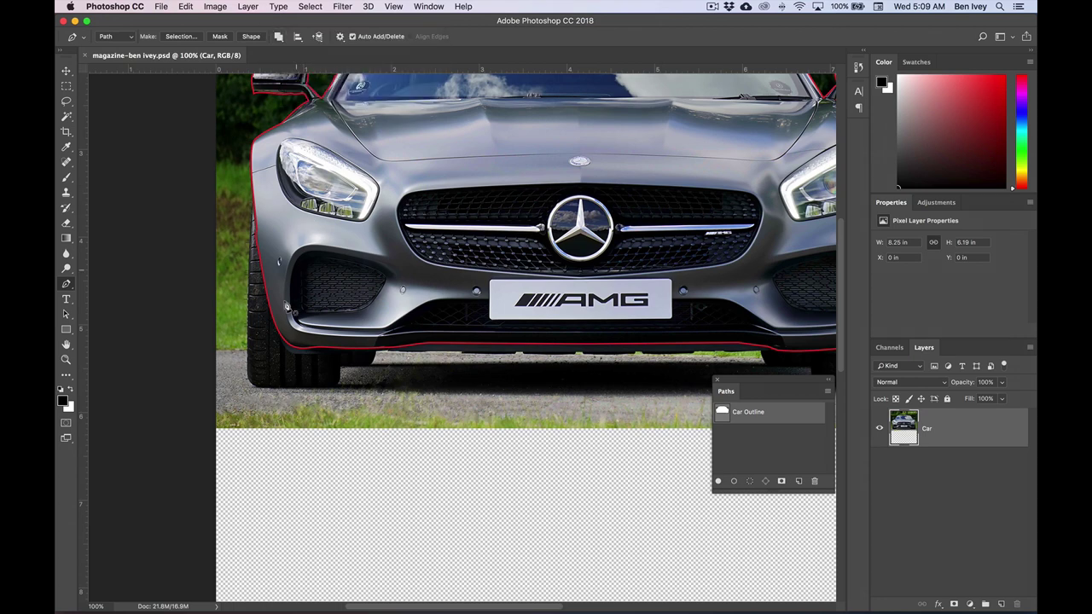
Start a new subpath on the bumper's lower edge and trace the stepped inner contour of the tires at the image's left down to the ground
{"action": "key", "text": "super+plus"}
{"action": "key", "text": "super+plus"}
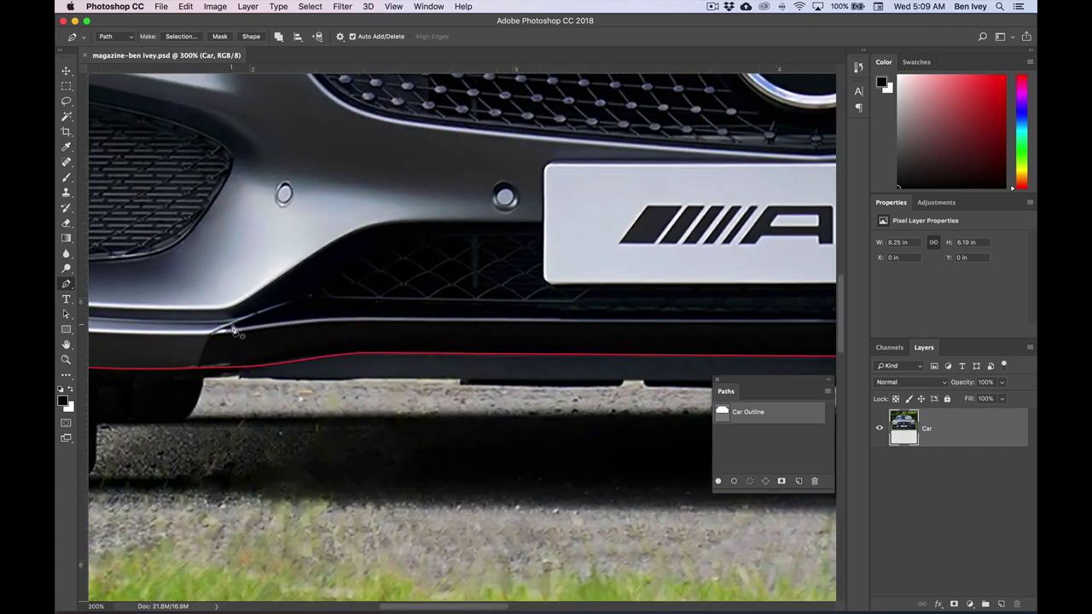
{"action": "left_click_drag", "start_coordinate": [154, 278], "coordinate": [546, 367]}
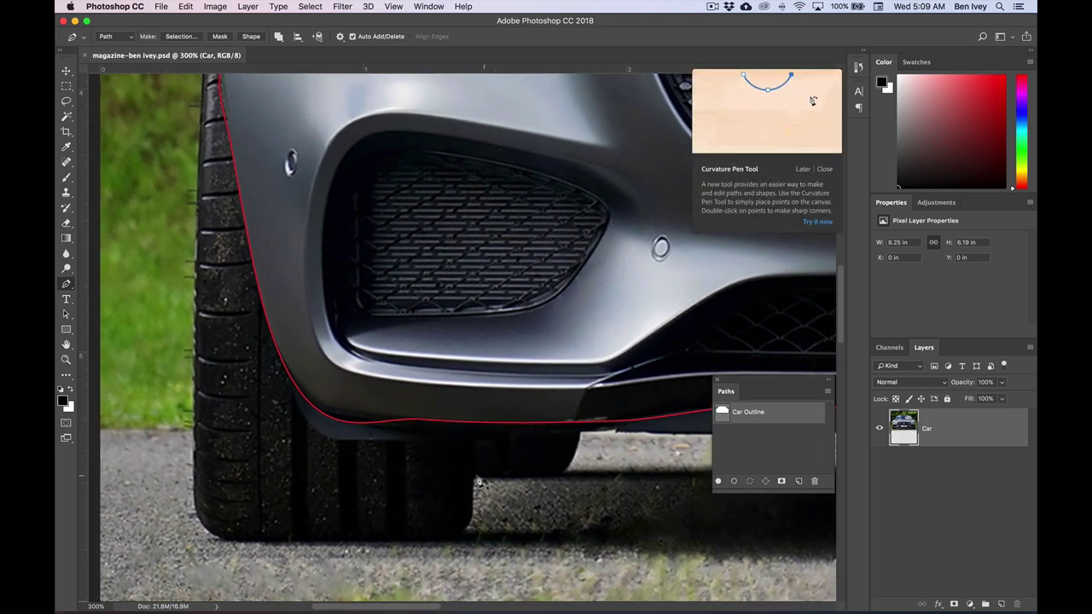
{"action": "left_click", "coordinate": [581, 422]}
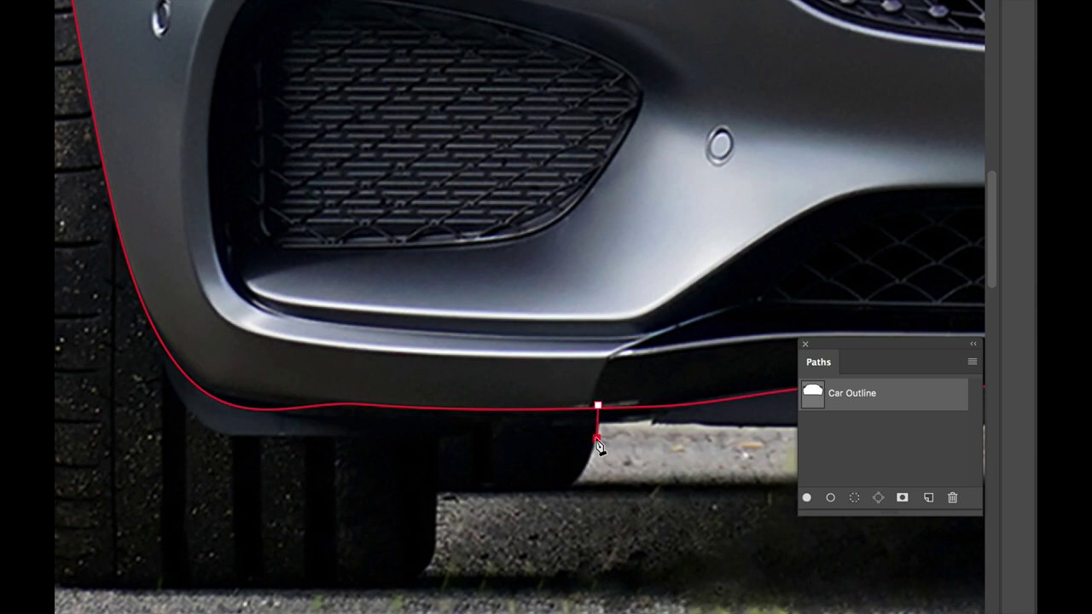
{"action": "left_click_drag", "start_coordinate": [568, 489], "coordinate": [550, 502]}
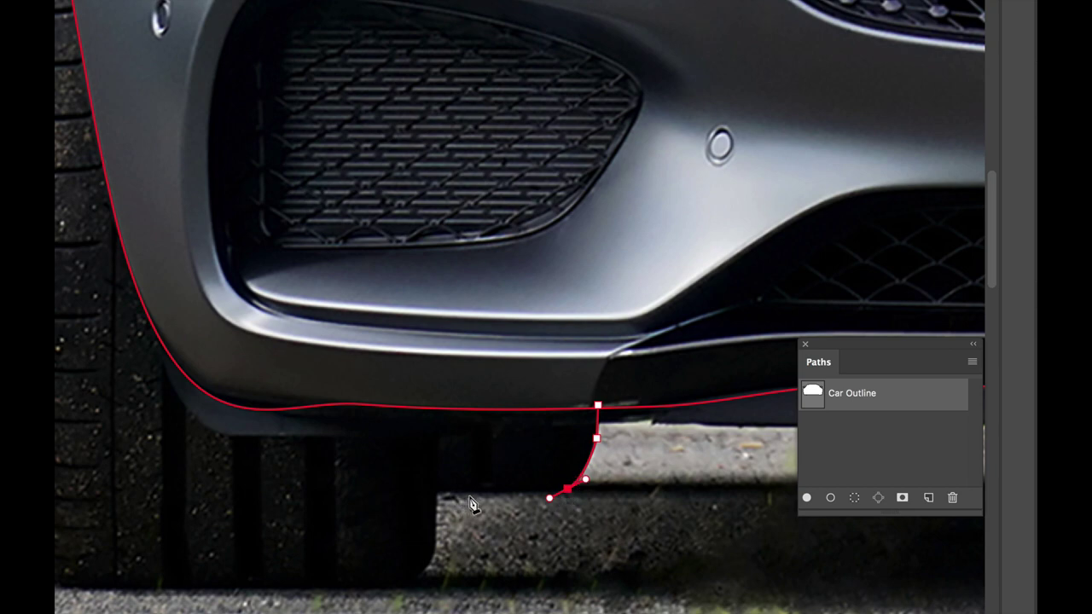
{"action": "left_click", "coordinate": [437, 496]}
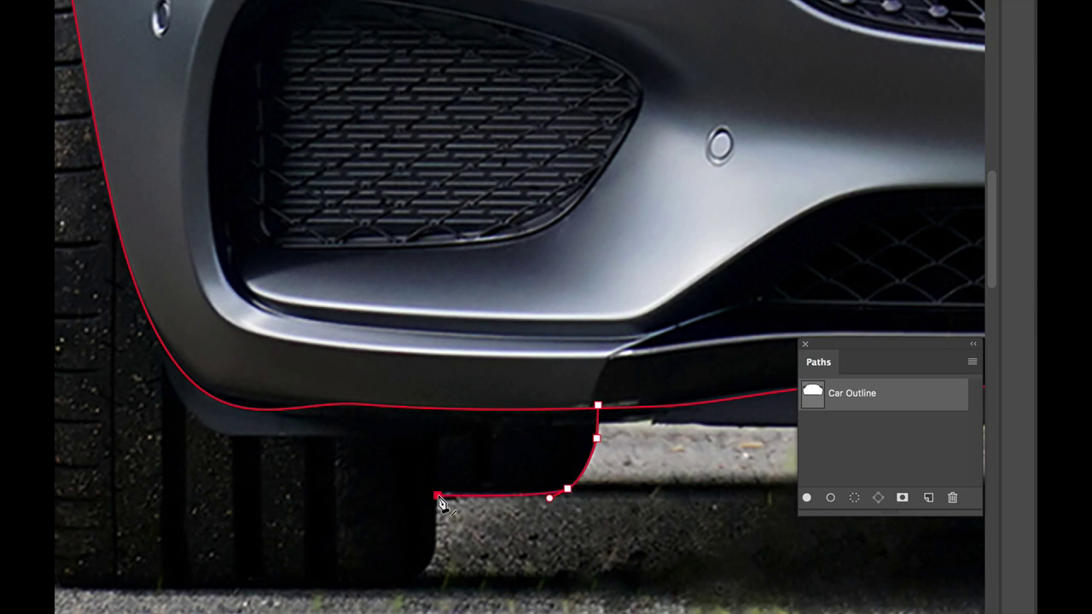
{"action": "left_click", "coordinate": [435, 544]}
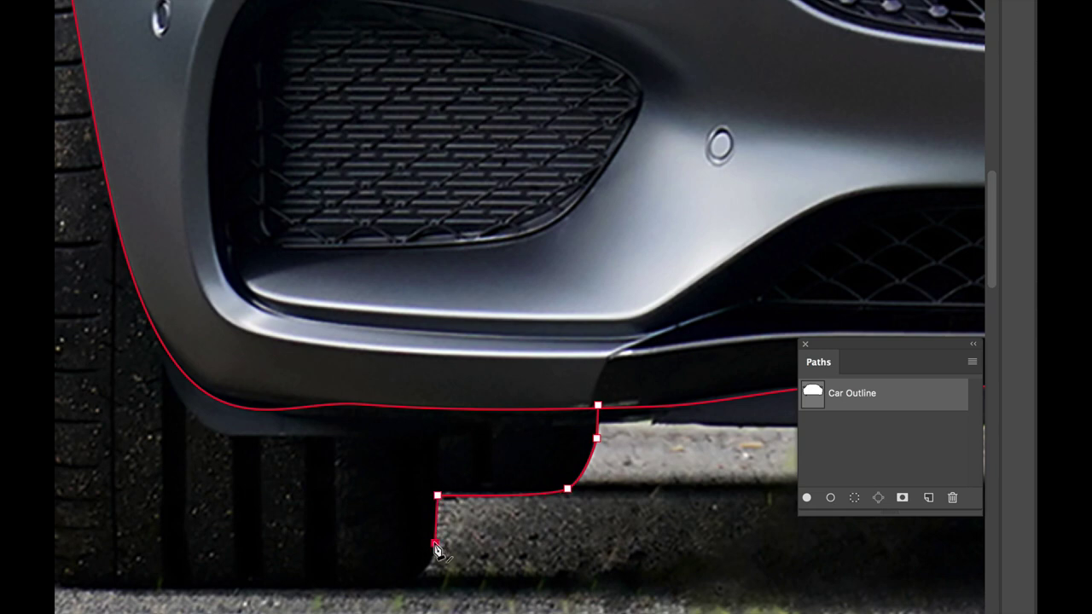
{"action": "left_click_drag", "start_coordinate": [405, 590], "coordinate": [386, 597]}
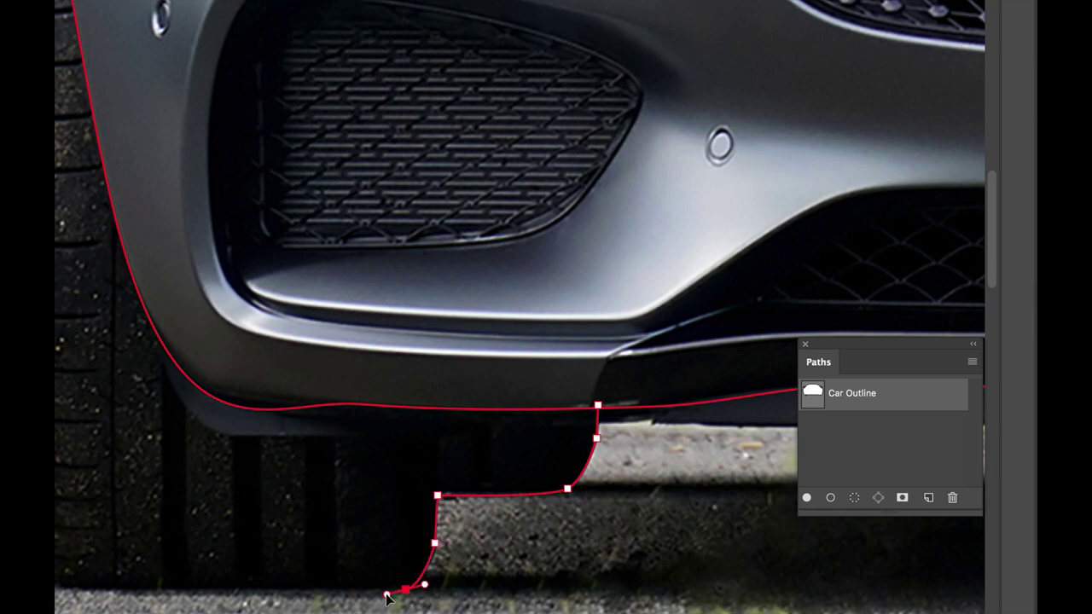
Shorten the last curve handle and continue the path along the left front tire's bottom edge and around its rounded outer corner
{"action": "scroll", "coordinate": [384, 589], "scroll_direction": "down", "scroll_amount": 3}
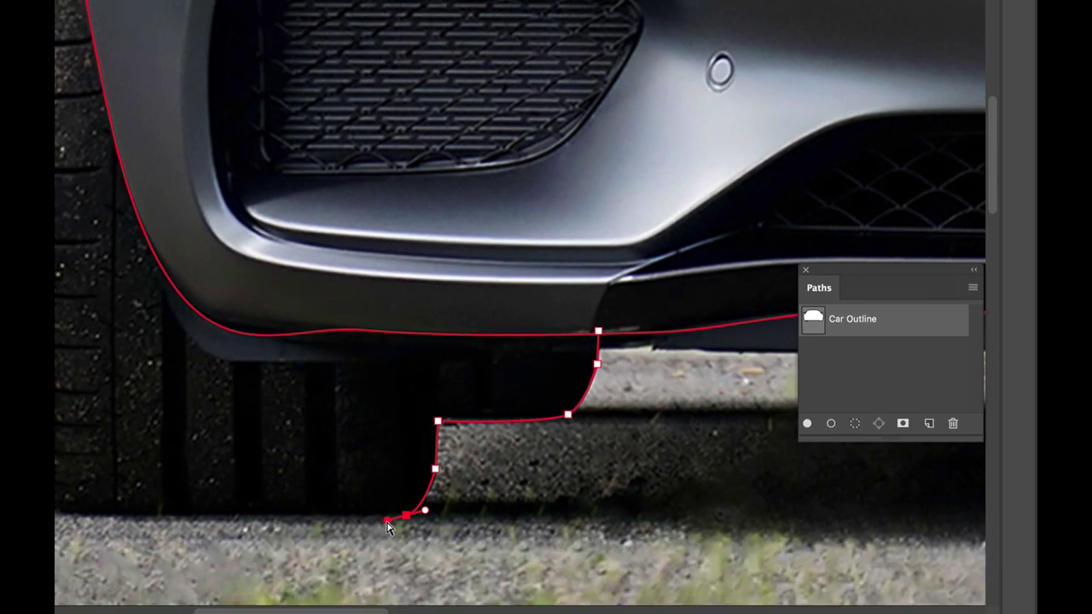
{"action": "left_click_drag", "start_coordinate": [388, 521], "coordinate": [396, 522]}
{"action": "left_click", "coordinate": [218, 517]}
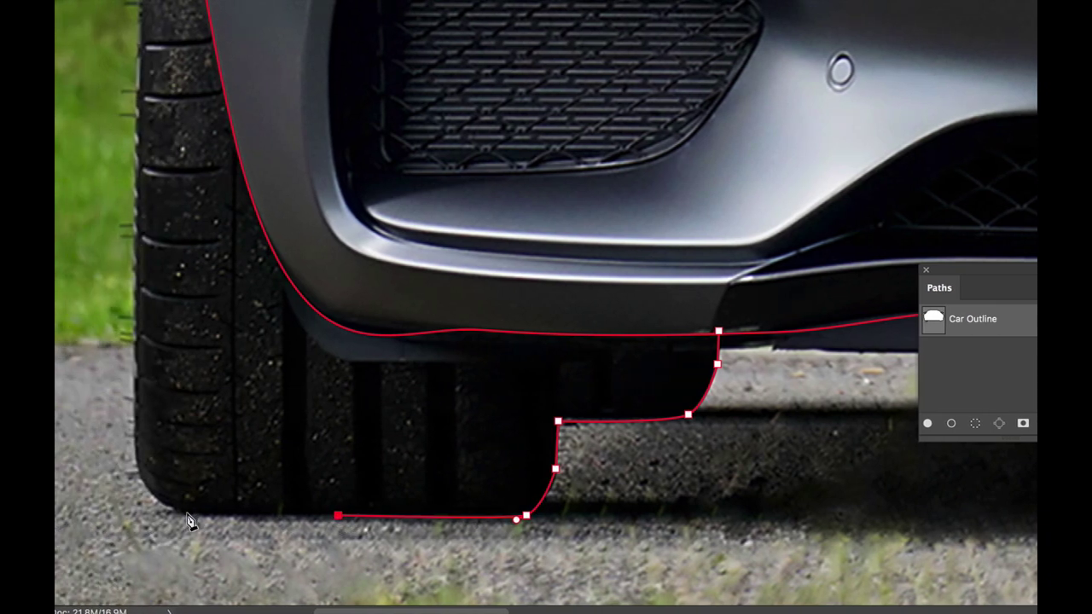
{"action": "left_click", "coordinate": [186, 515]}
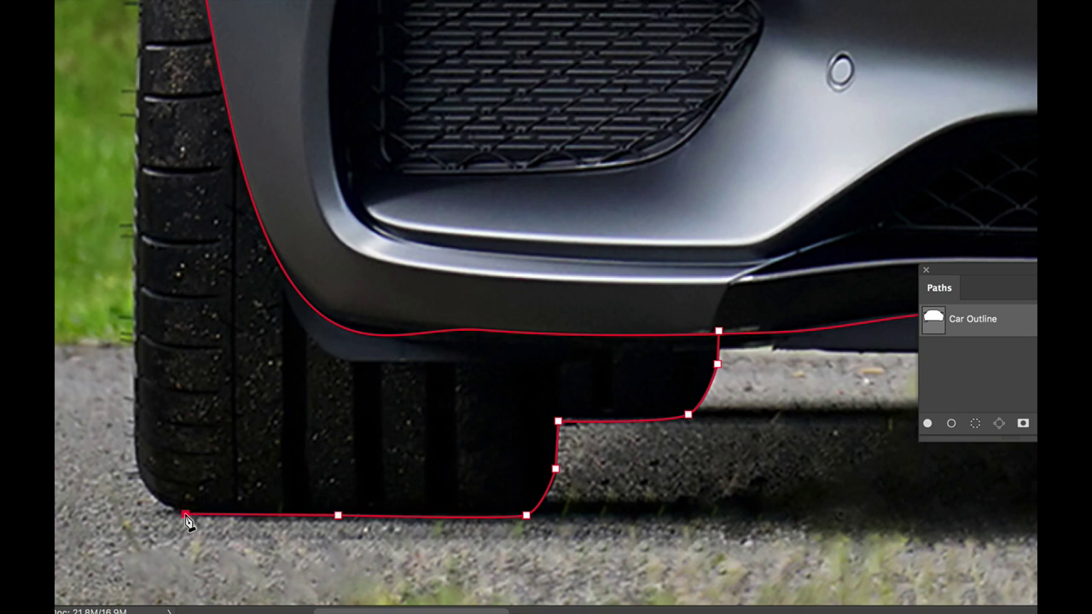
{"action": "left_click", "coordinate": [147, 484]}
{"action": "left_click", "coordinate": [137, 465]}
{"action": "left_click", "coordinate": [134, 441]}
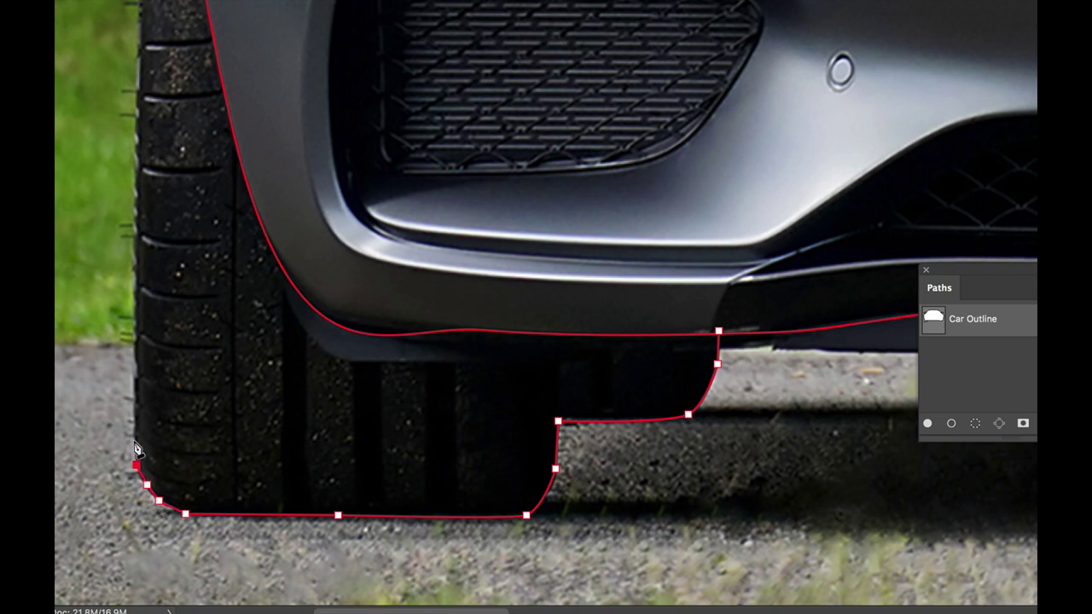
{"action": "left_click", "coordinate": [159, 501]}
Continue the path up the left tire's outer edge until it meets the existing fender outline
{"action": "left_click_drag", "start_coordinate": [154, 128], "coordinate": [237, 464]}
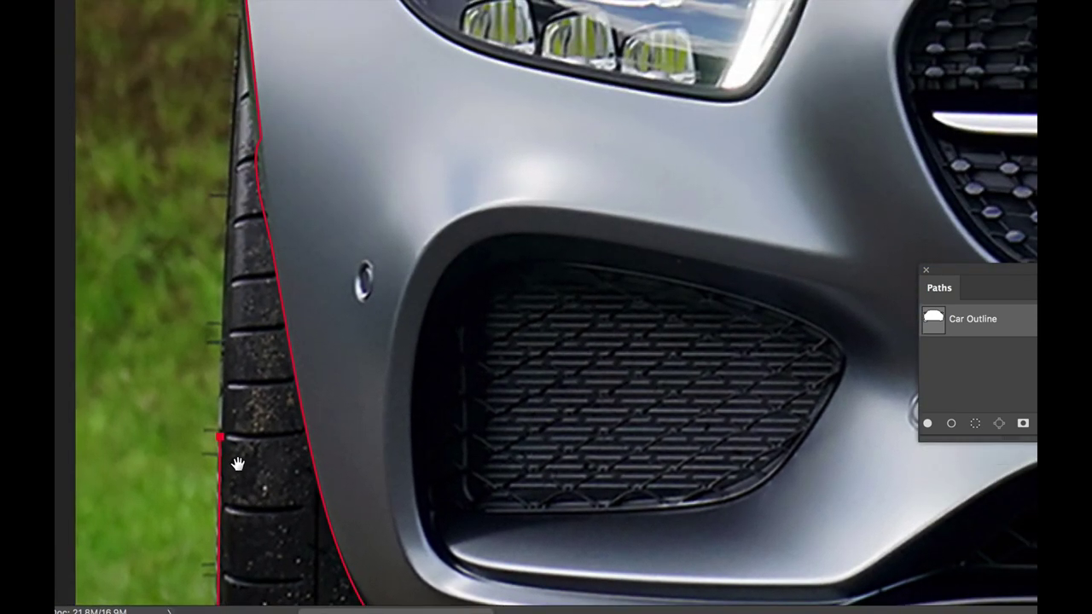
{"action": "left_click", "coordinate": [231, 160]}
{"action": "left_click_drag", "start_coordinate": [234, 43], "coordinate": [210, 171]}
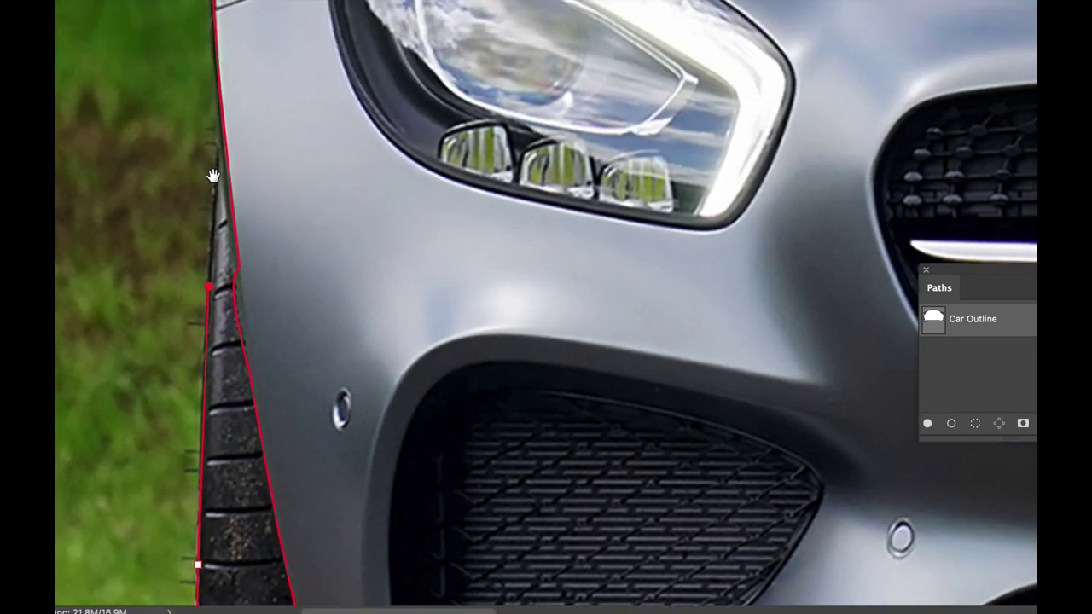
{"action": "left_click", "coordinate": [224, 104]}
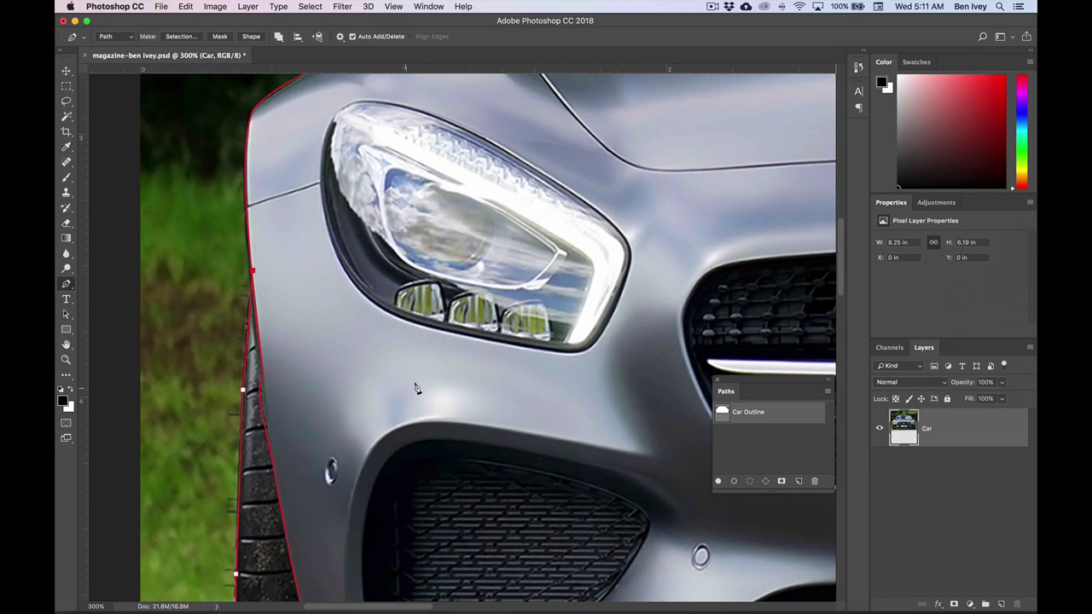
Close the left tire subpath by placing anchors across the inside of the bumper back to its starting point
{"action": "scroll", "coordinate": [415, 388], "scroll_direction": "down", "scroll_amount": 3}
{"action": "scroll", "coordinate": [416, 389], "scroll_direction": "right", "scroll_amount": 2}
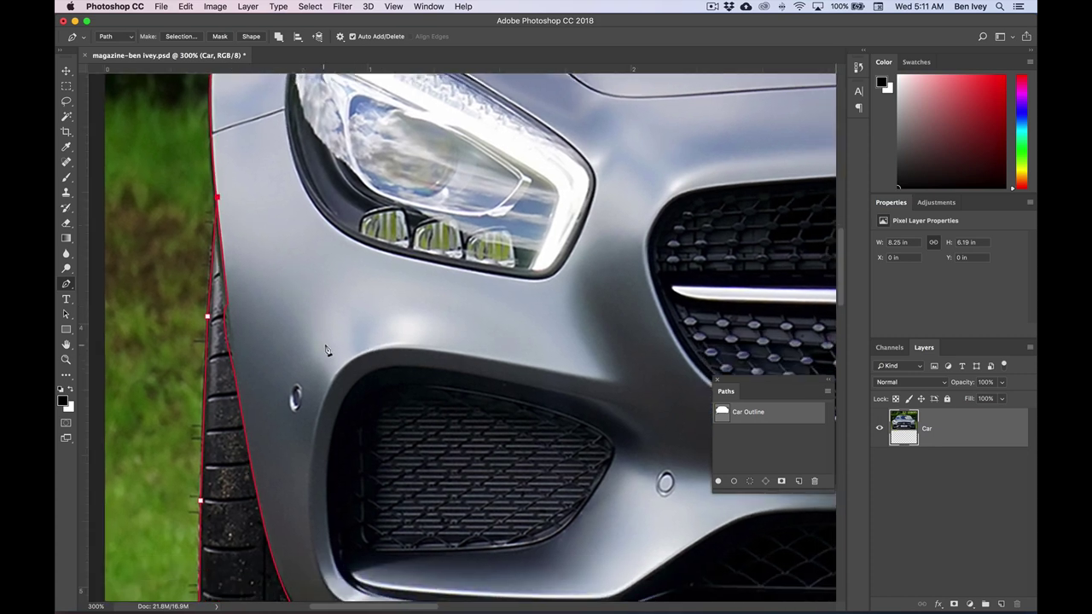
{"action": "left_click", "coordinate": [318, 313]}
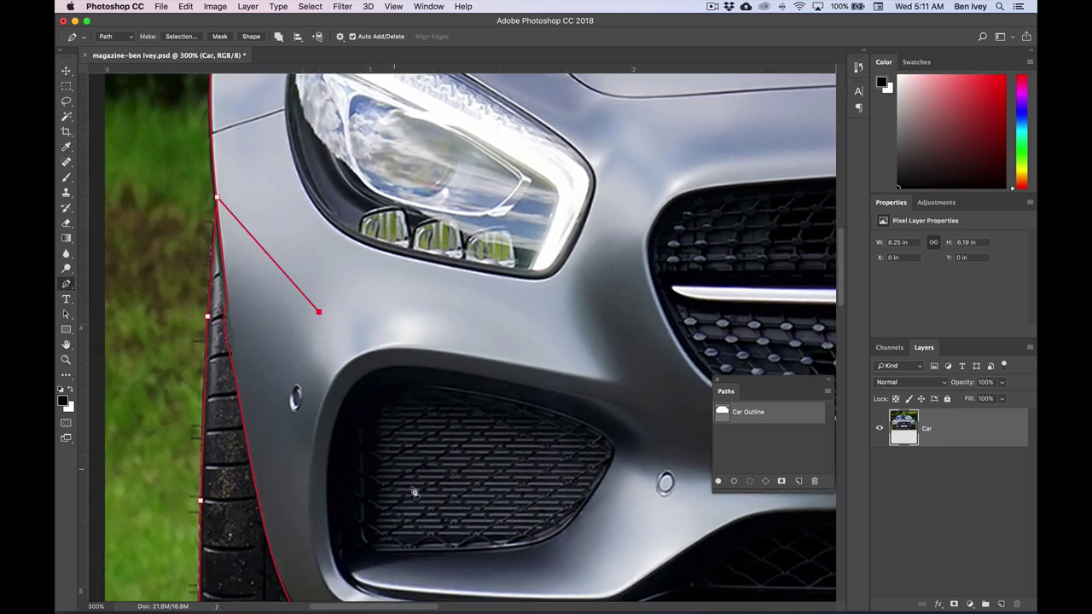
{"action": "left_click", "coordinate": [454, 517]}
{"action": "scroll", "coordinate": [366, 419], "scroll_direction": "down", "scroll_amount": 10}
{"action": "scroll", "coordinate": [366, 419], "scroll_direction": "right", "scroll_amount": 6}
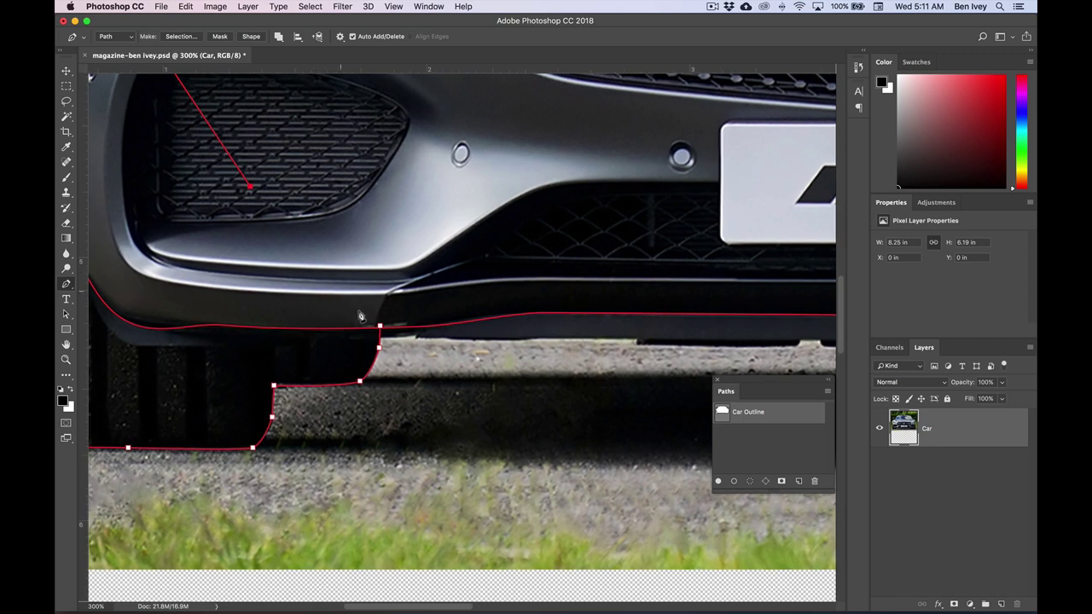
{"action": "scroll", "coordinate": [363, 337], "scroll_direction": "up", "scroll_amount": 6}
{"action": "scroll", "coordinate": [363, 338], "scroll_direction": "left", "scroll_amount": 10}
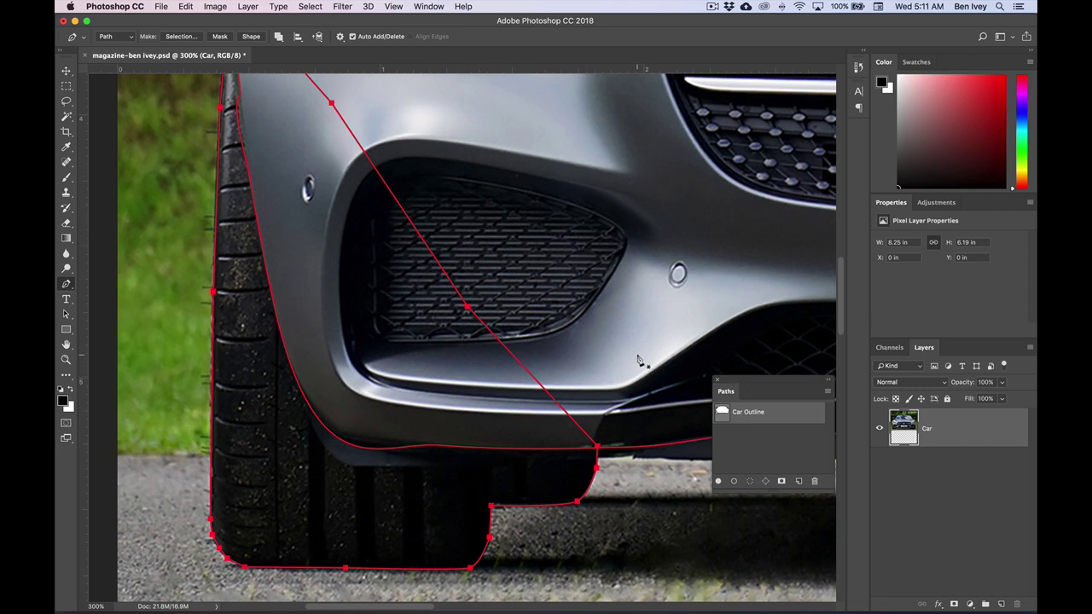
Start another subpath on the bumper's lower edge and trace the stepped inner contour of the tires at the image's right with straight segments
{"action": "left_click_drag", "start_coordinate": [669, 348], "coordinate": [487, 353]}
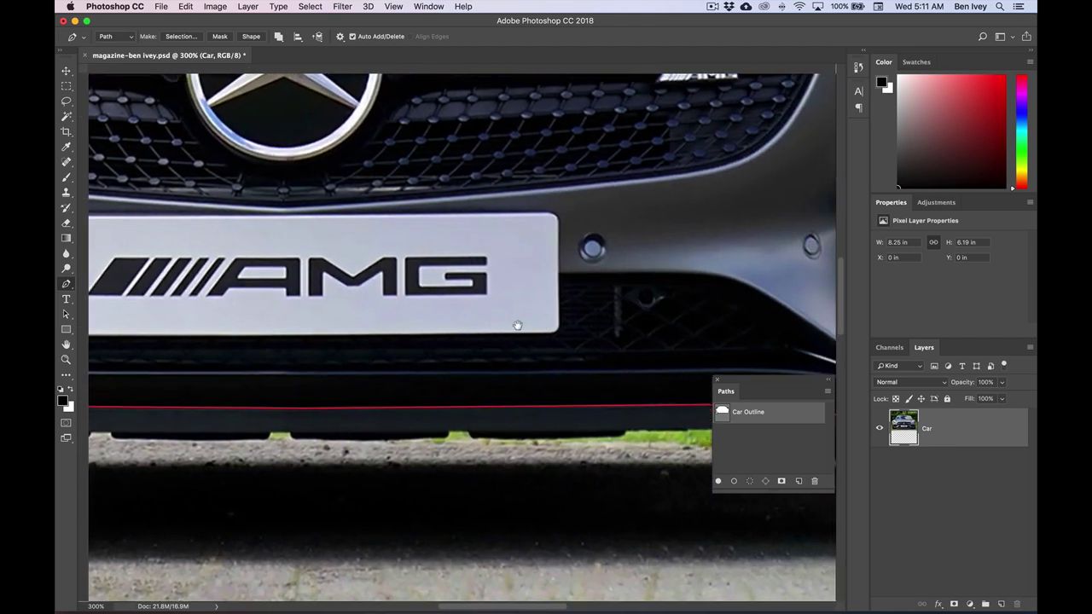
{"action": "left_click_drag", "start_coordinate": [646, 305], "coordinate": [327, 322]}
{"action": "scroll", "coordinate": [327, 322], "scroll_direction": "right", "scroll_amount": 10}
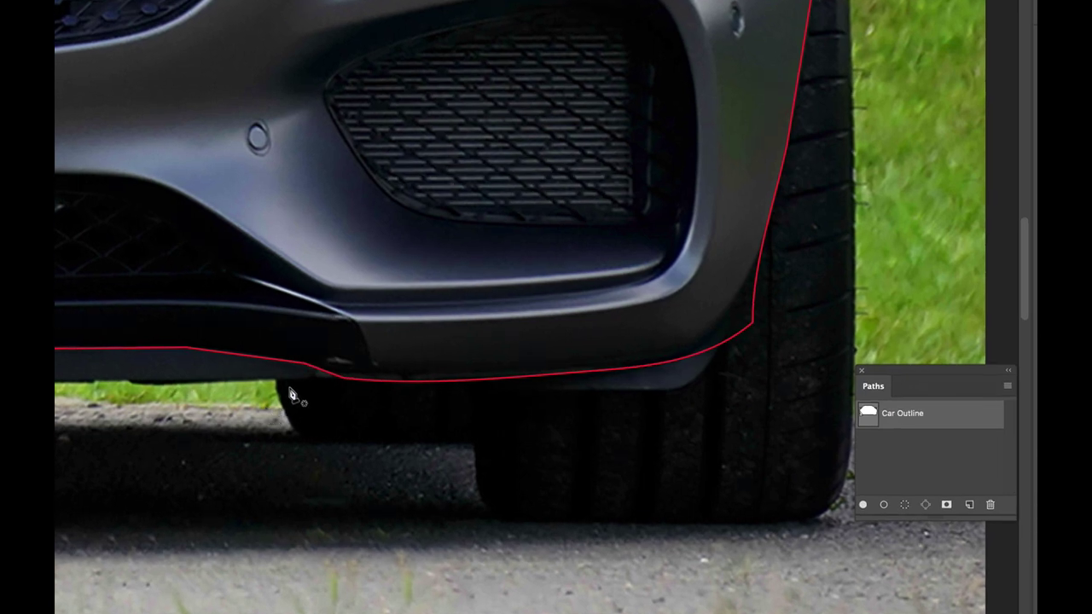
{"action": "left_click", "coordinate": [276, 350]}
{"action": "left_click", "coordinate": [277, 388]}
{"action": "left_click", "coordinate": [299, 444]}
{"action": "left_click", "coordinate": [467, 445]}
{"action": "left_click", "coordinate": [477, 493]}
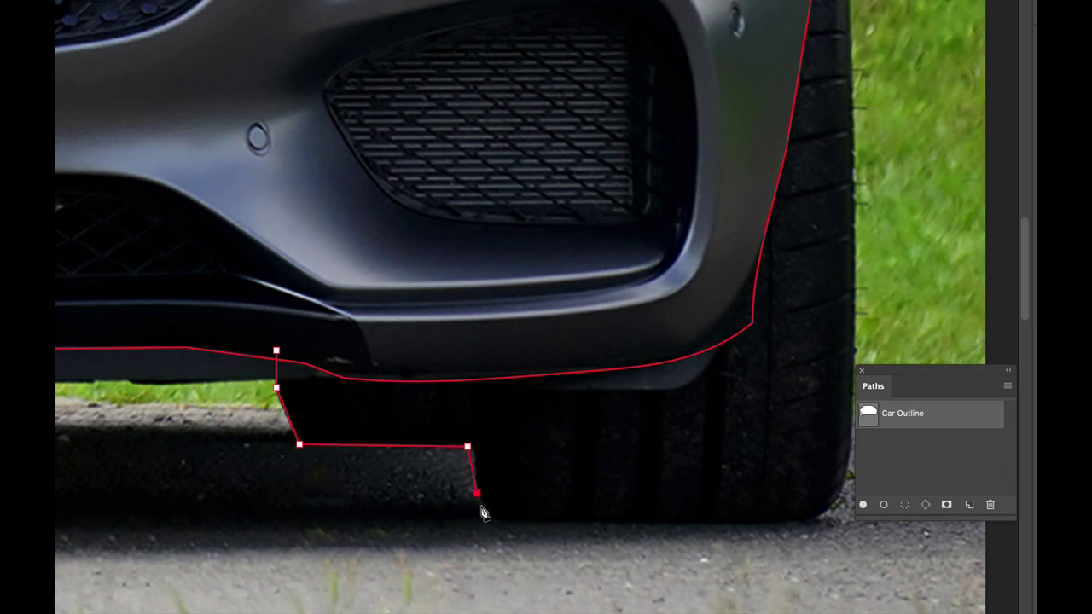
Continue the path along the right front tire's bottom edge, curving it around both lower corners
{"action": "left_click_drag", "start_coordinate": [499, 526], "coordinate": [531, 526]}
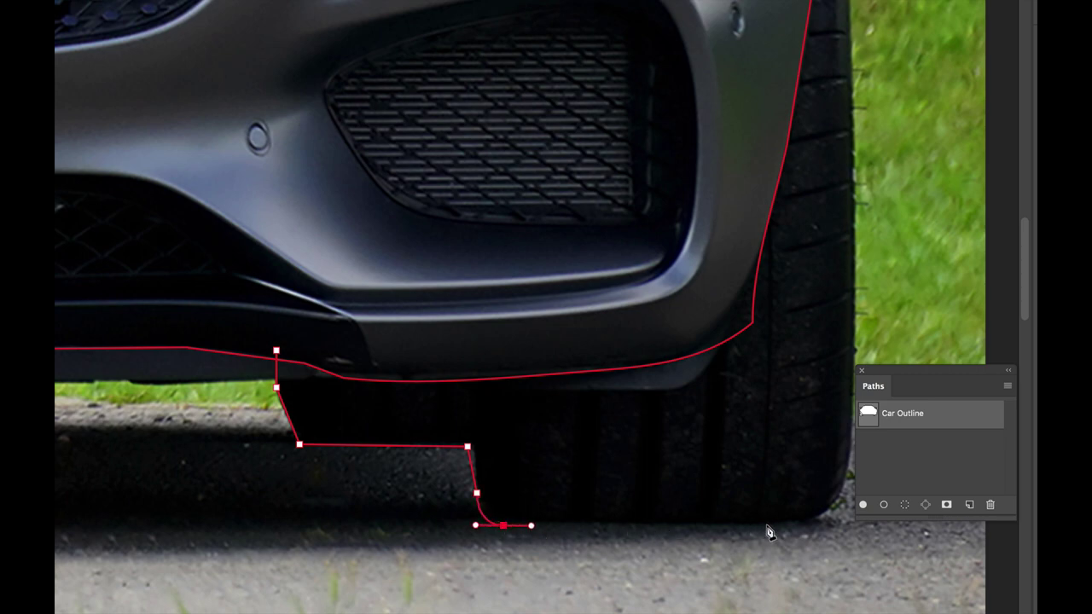
{"action": "left_click", "coordinate": [803, 521]}
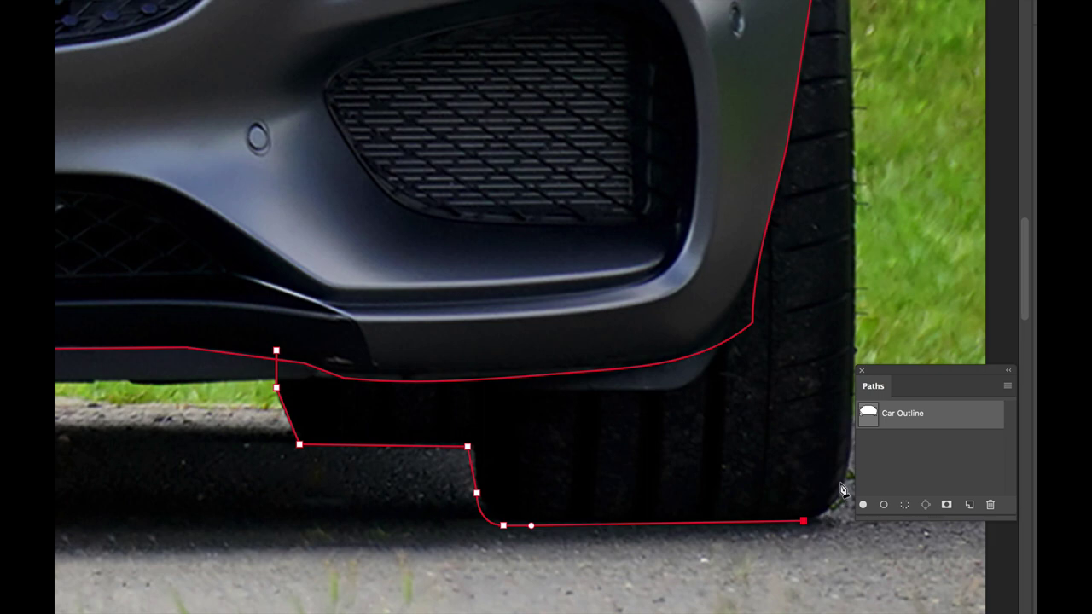
{"action": "left_click_drag", "start_coordinate": [844, 479], "coordinate": [847, 451]}
{"action": "left_click", "coordinate": [854, 214]}
{"action": "left_click_drag", "start_coordinate": [850, 209], "coordinate": [783, 369]}
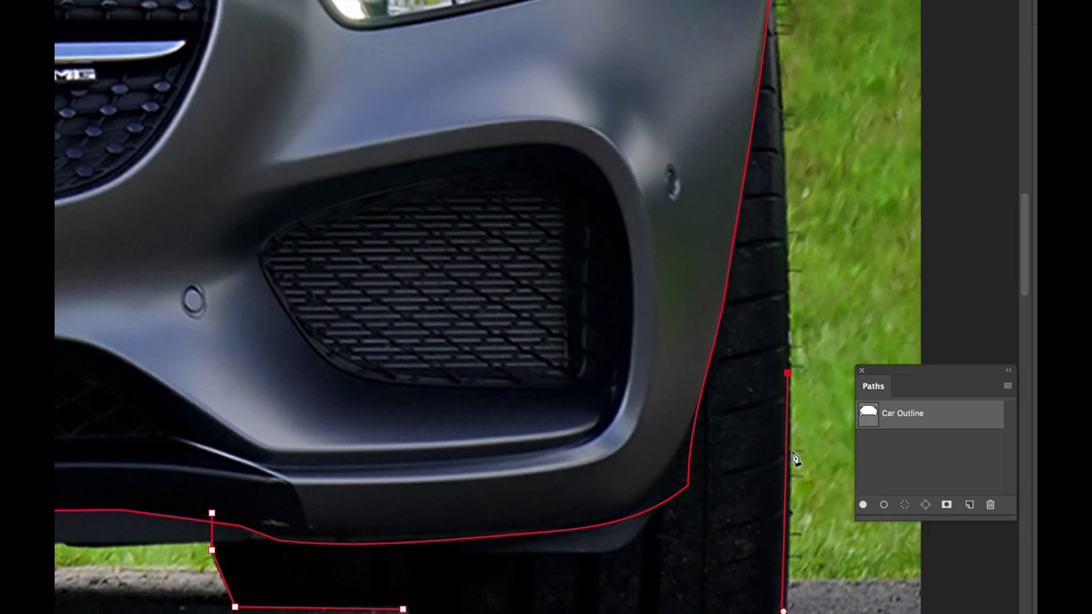
{"action": "left_click_drag", "start_coordinate": [736, 419], "coordinate": [688, 332]}
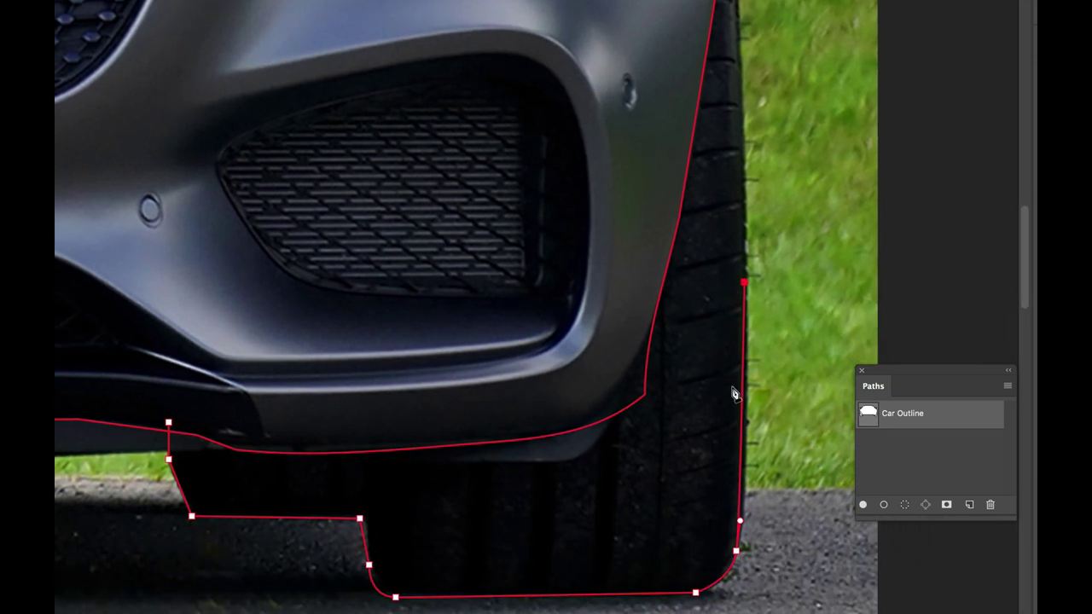
{"action": "key", "text": "ctrl+z"}
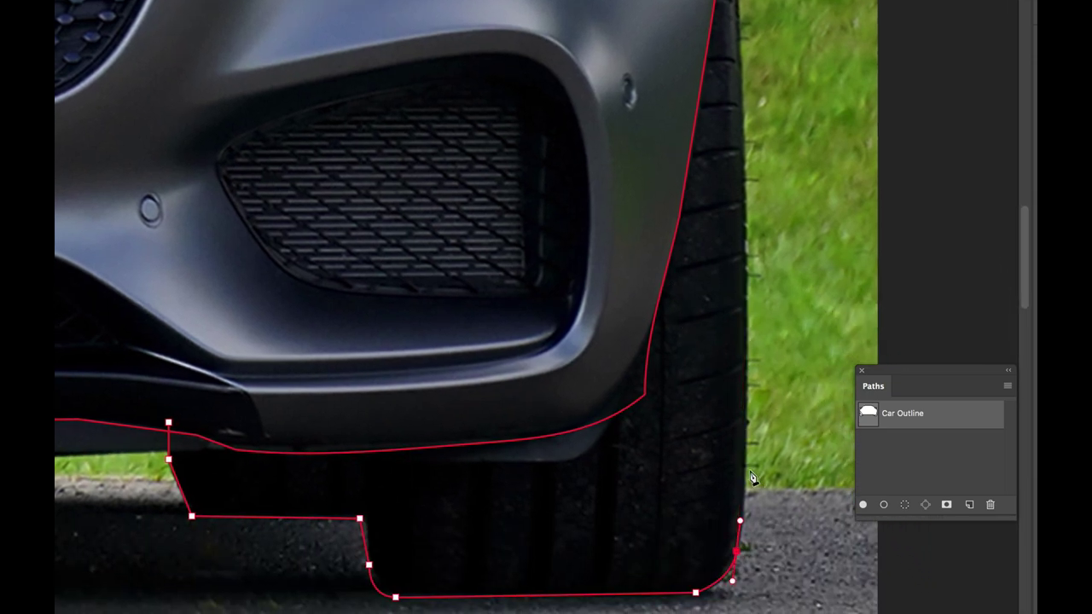
Trace the right tire's outer edge upward with smooth anchor points until it meets the existing fender outline
{"action": "left_click", "coordinate": [747, 413]}
{"action": "left_click_drag", "start_coordinate": [746, 417], "coordinate": [745, 469]}
{"action": "left_click", "coordinate": [746, 254]}
{"action": "left_click_drag", "start_coordinate": [746, 254], "coordinate": [747, 211]}
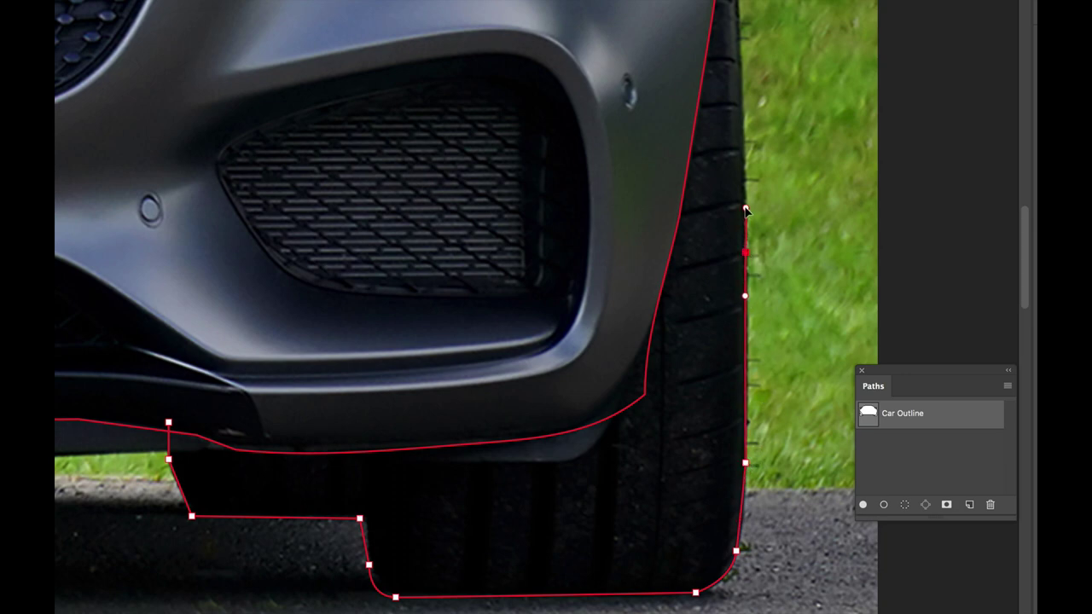
{"action": "scroll", "coordinate": [741, 136], "scroll_direction": "up", "scroll_amount": 4}
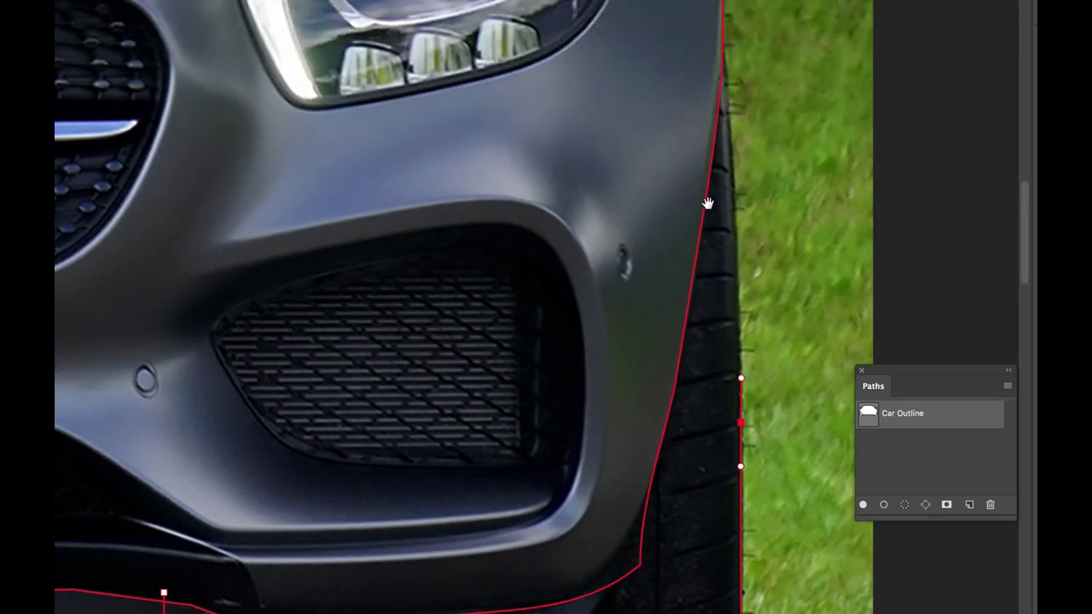
{"action": "left_click", "coordinate": [723, 56]}
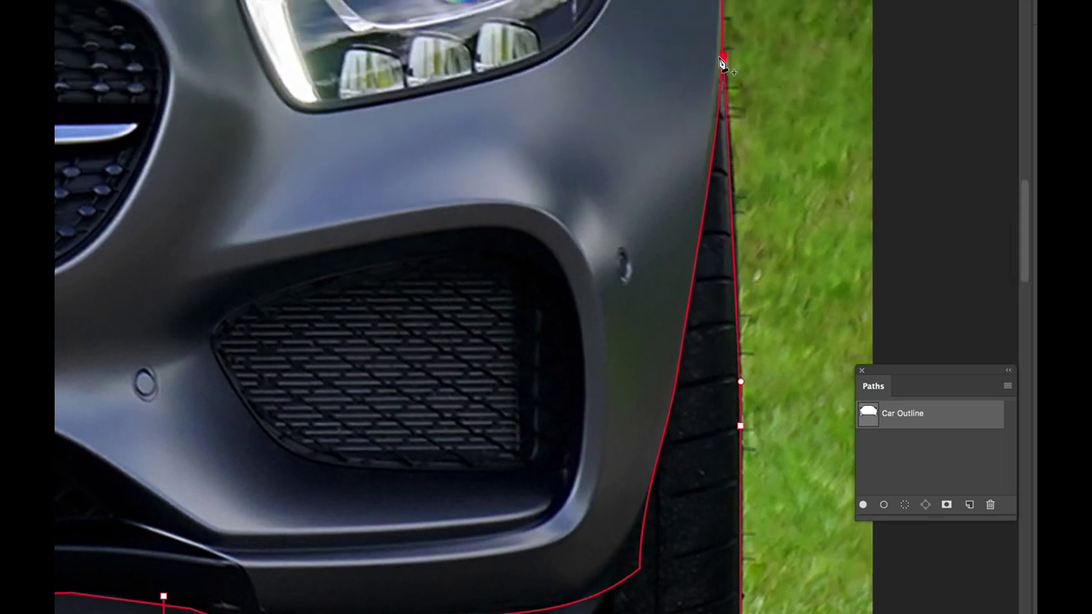
Close the right tire subpath by placing straight anchors across the inside of the bumper back to its starting point
{"action": "left_click", "coordinate": [562, 348]}
{"action": "left_click_drag", "start_coordinate": [549, 401], "coordinate": [598, 278]}
{"action": "left_click", "coordinate": [491, 356]}
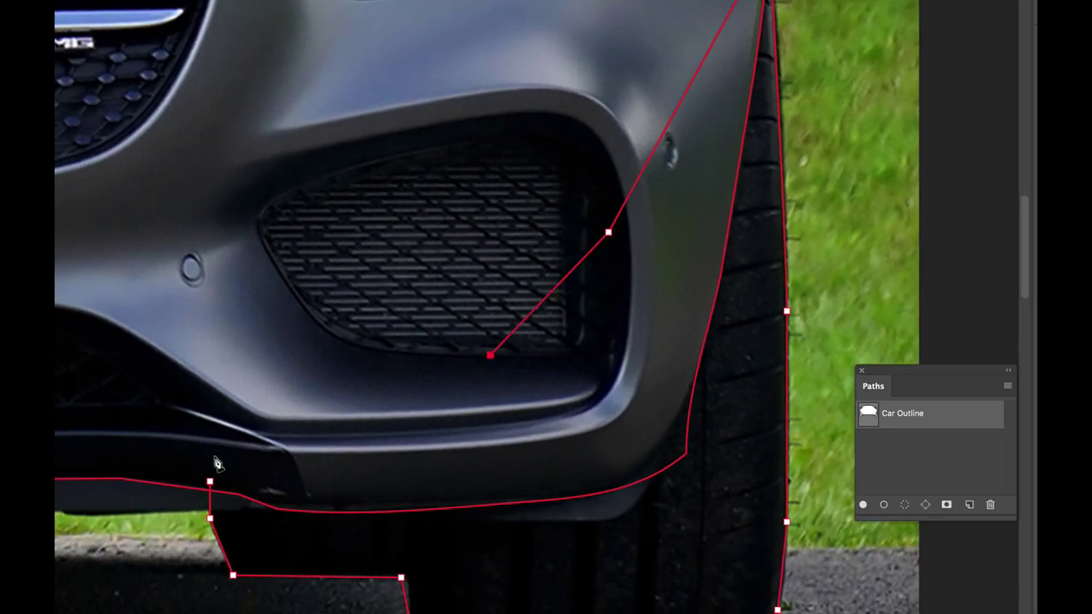
{"action": "left_click", "coordinate": [211, 486]}
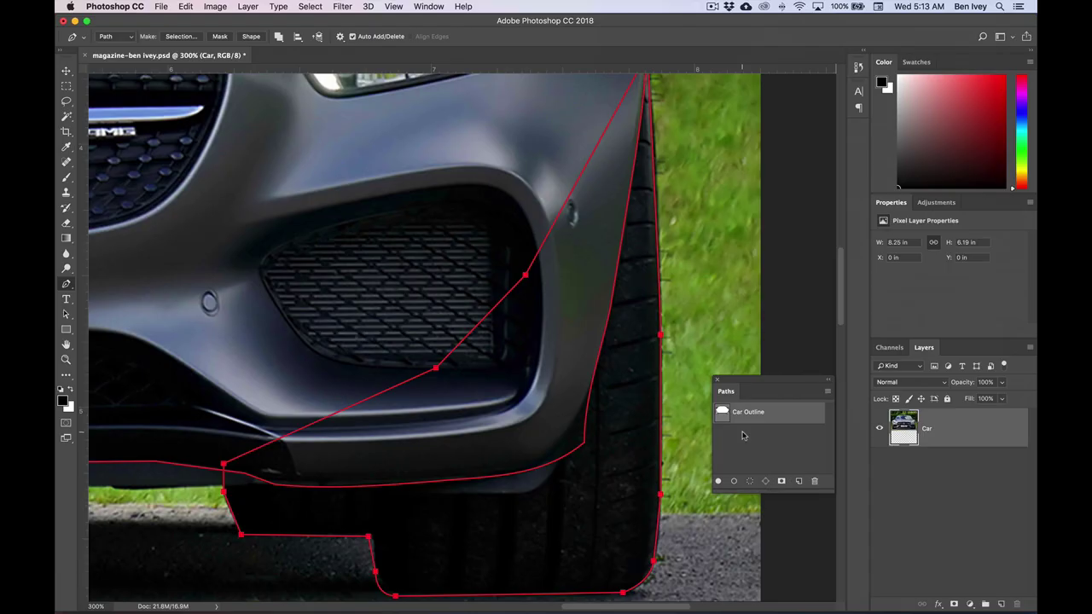
{"action": "key", "text": "super+minus"}
{"action": "key", "text": "super+minus"}
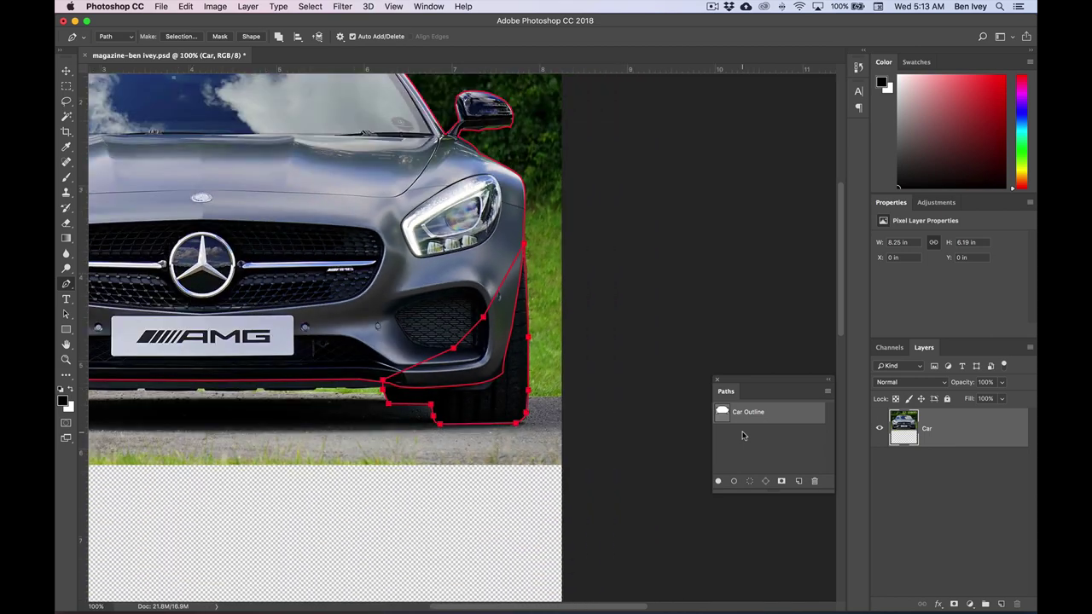
Combine the overlapping car and tire subpaths into one outline with Merge Shape Components, and save the document
{"action": "left_click_drag", "start_coordinate": [595, 312], "coordinate": [765, 393]}
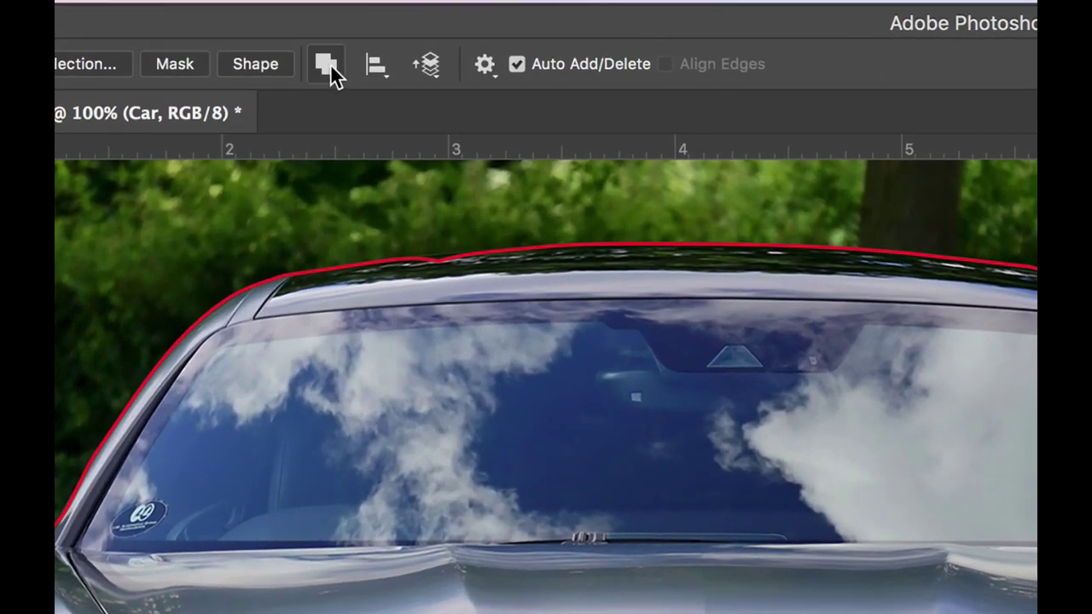
{"action": "left_click", "coordinate": [330, 64]}
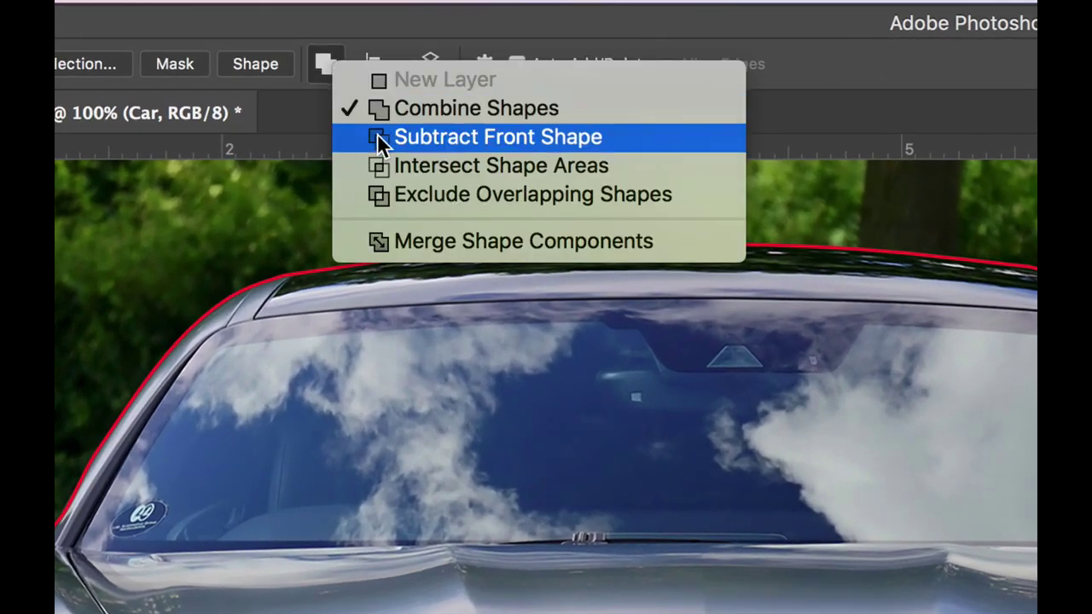
{"action": "left_click", "coordinate": [457, 239]}
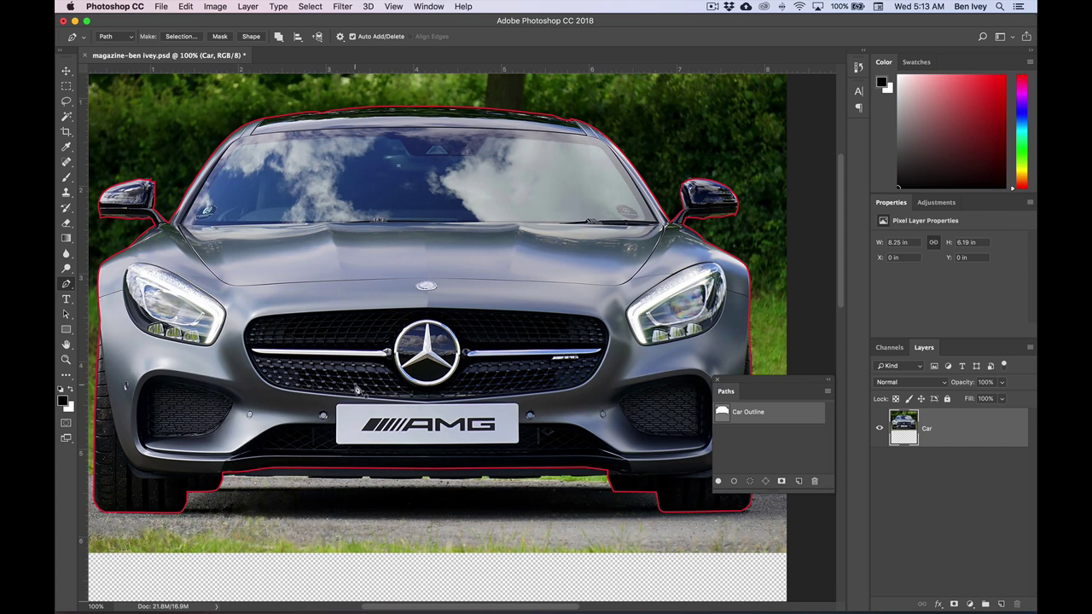
{"action": "left_click", "coordinate": [158, 8]}
{"action": "left_click", "coordinate": [220, 116]}
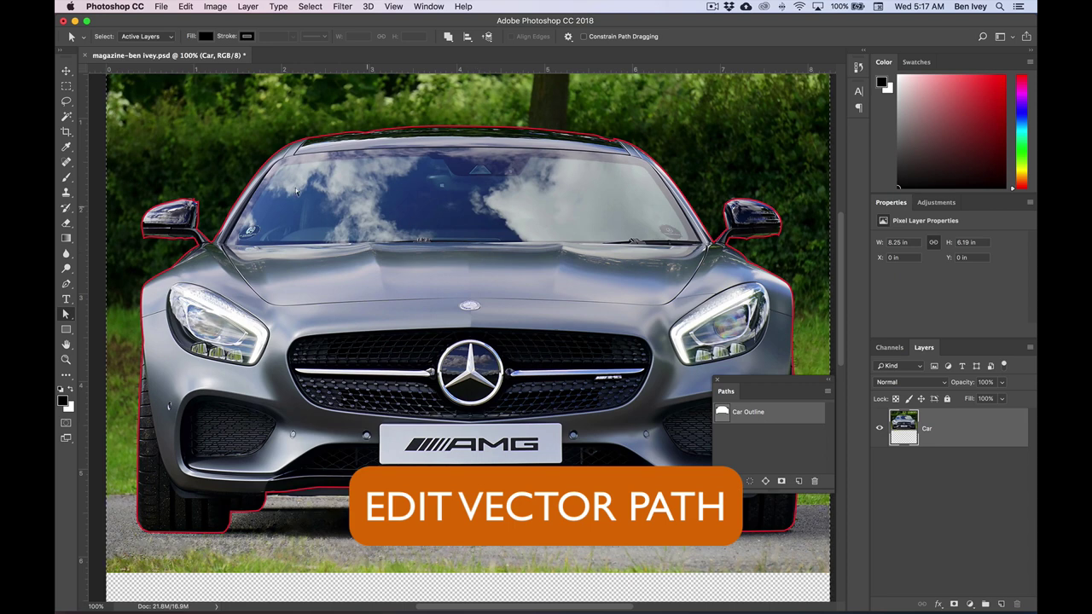
Use the Direct Selection Tool to raise the curve at the upper inner corner of the mirror on the image's left
{"action": "key", "text": "super+equal"}
{"action": "key", "text": "super+equal"}
{"action": "scroll", "coordinate": [234, 185], "scroll_direction": "up", "scroll_amount": 5}
{"action": "scroll", "coordinate": [234, 185], "scroll_direction": "left", "scroll_amount": 7}
{"action": "scroll", "coordinate": [202, 288], "scroll_direction": "up", "scroll_amount": 4}
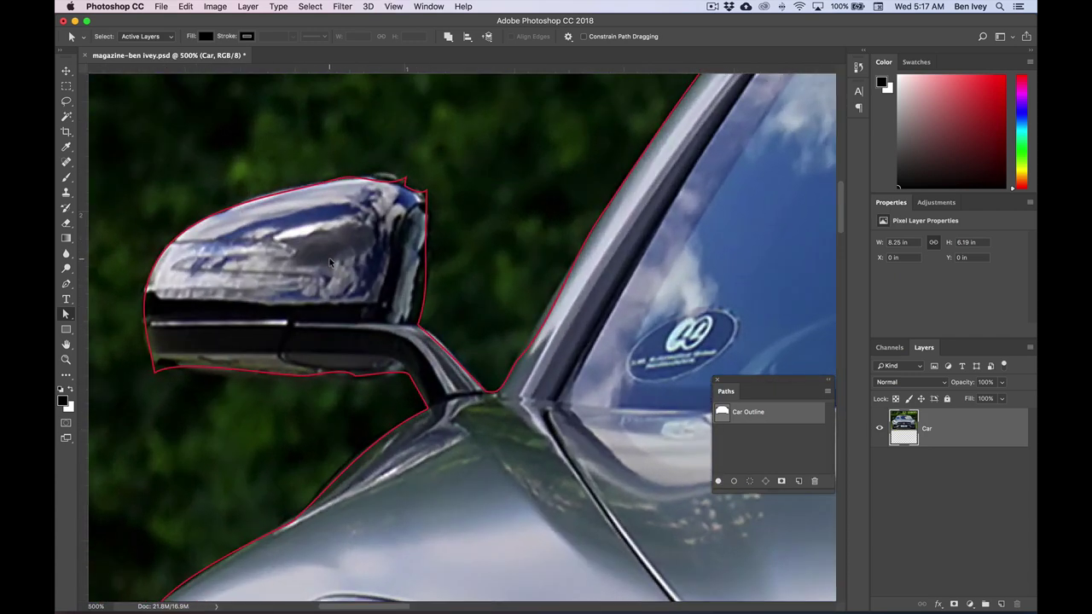
{"action": "scroll", "coordinate": [330, 259], "scroll_direction": "up", "scroll_amount": 2}
{"action": "scroll", "coordinate": [424, 214], "scroll_direction": "left", "scroll_amount": 3}
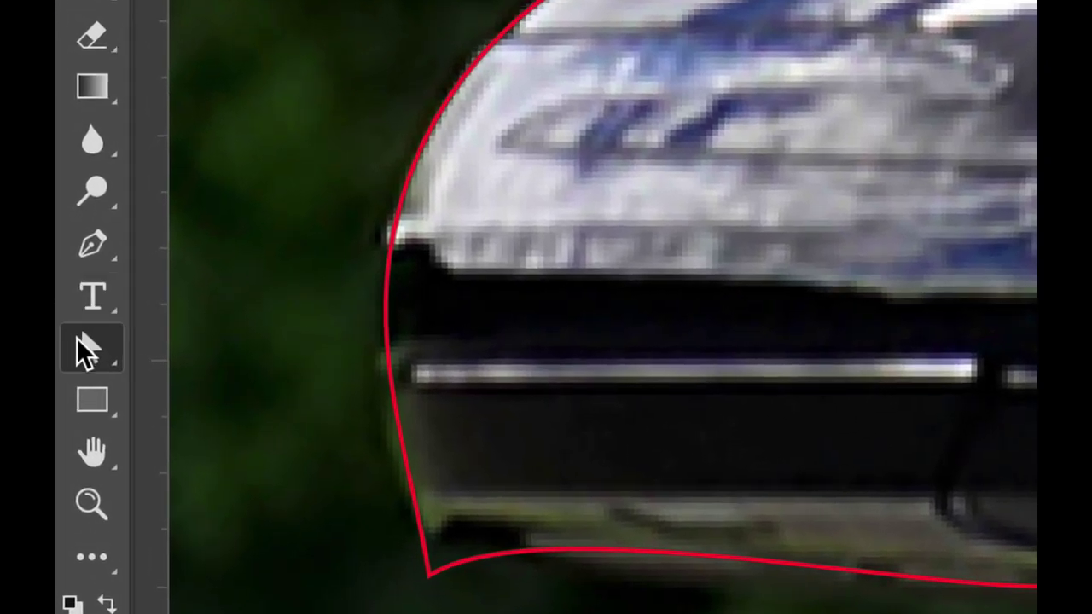
{"action": "left_click", "coordinate": [85, 350]}
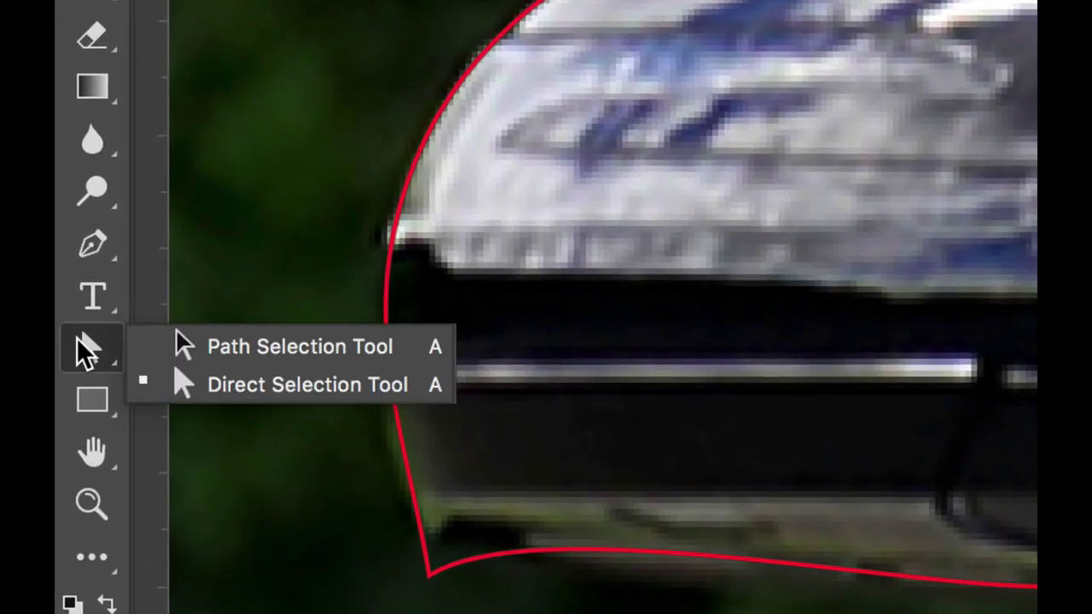
{"action": "left_click", "coordinate": [209, 397]}
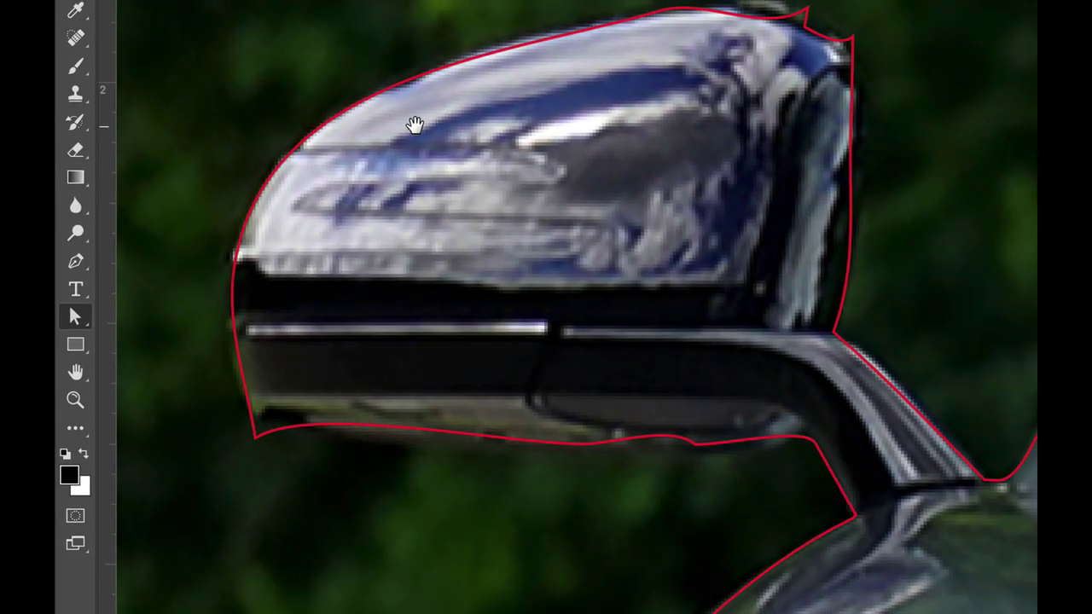
{"action": "left_click_drag", "start_coordinate": [414, 122], "coordinate": [328, 248]}
{"action": "left_click", "coordinate": [723, 113]}
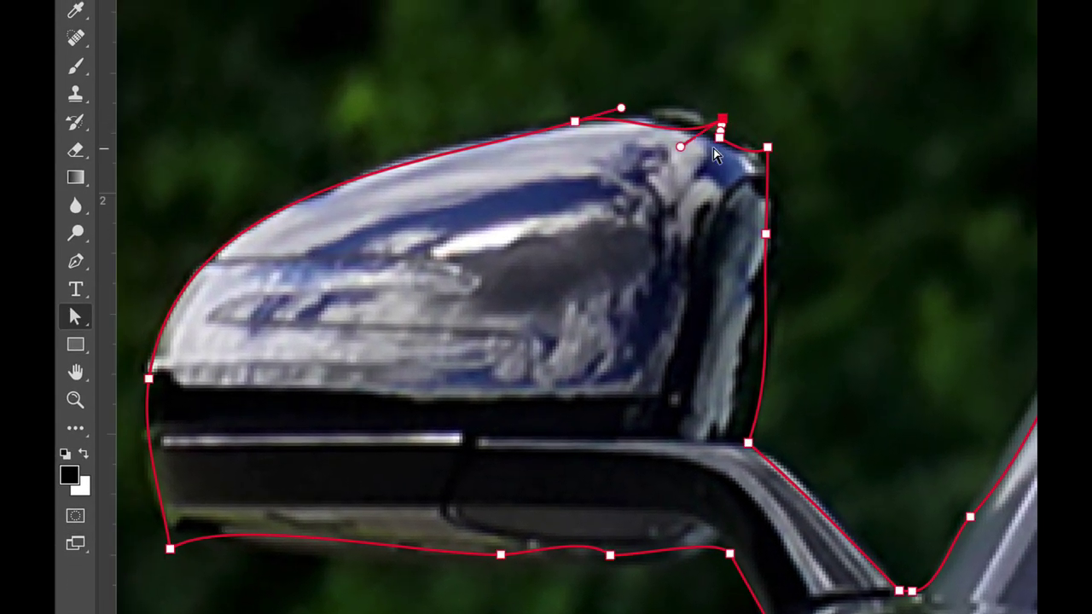
{"action": "left_click_drag", "start_coordinate": [680, 147], "coordinate": [667, 95]}
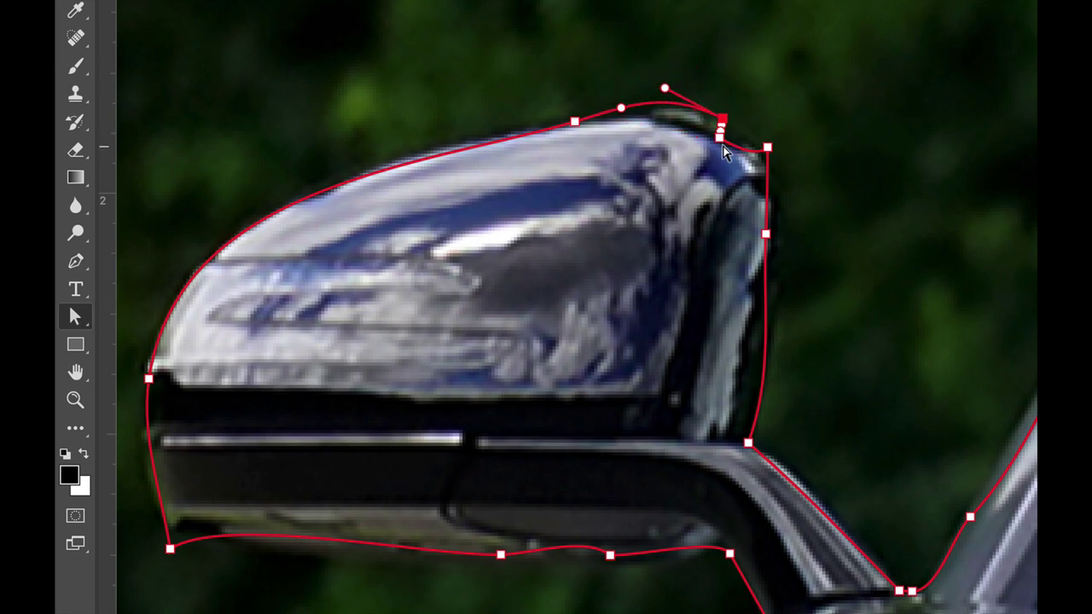
Shift the anchor on the mirror's top edge outward along the contour, adjust its direction handle to fit, and deselect the path
{"action": "left_click", "coordinate": [679, 104]}
{"action": "left_click", "coordinate": [591, 123]}
{"action": "left_click", "coordinate": [574, 125]}
{"action": "left_click_drag", "start_coordinate": [575, 126], "coordinate": [522, 133]}
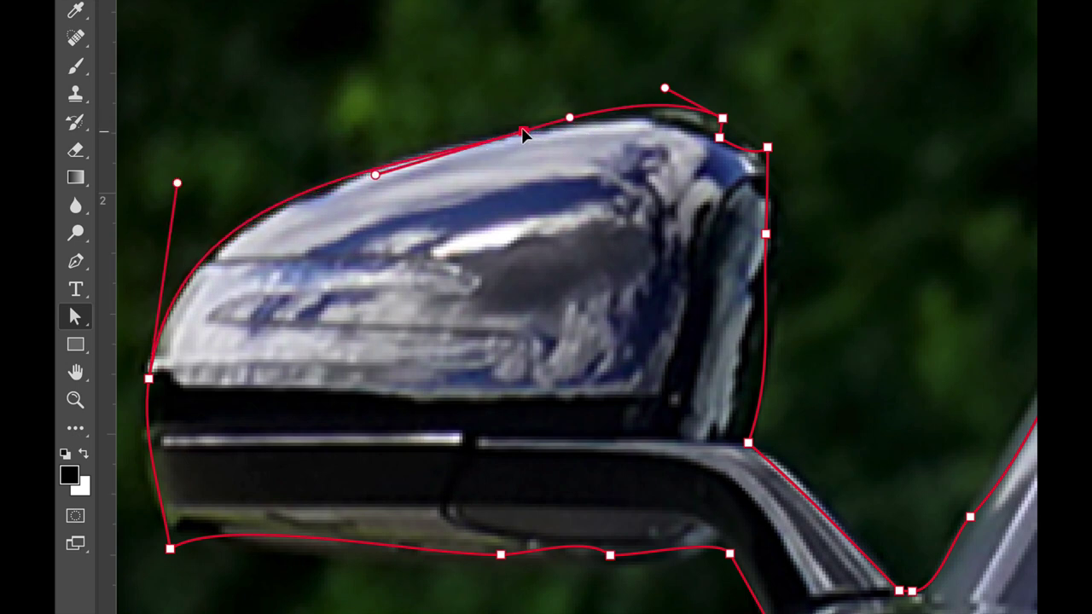
{"action": "left_click_drag", "start_coordinate": [375, 174], "coordinate": [382, 170]}
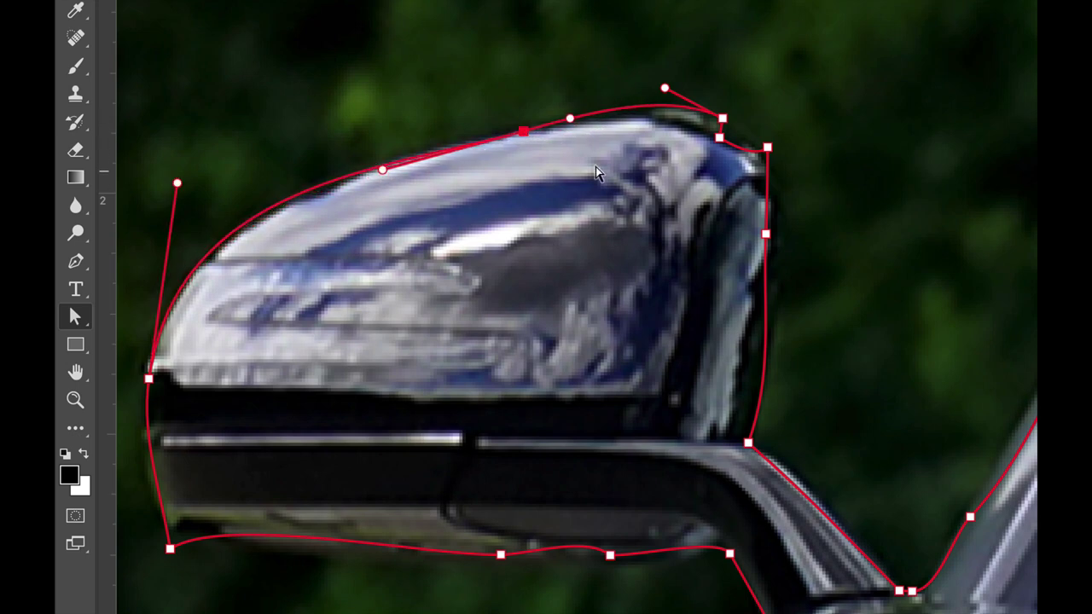
{"action": "left_click", "coordinate": [662, 261]}
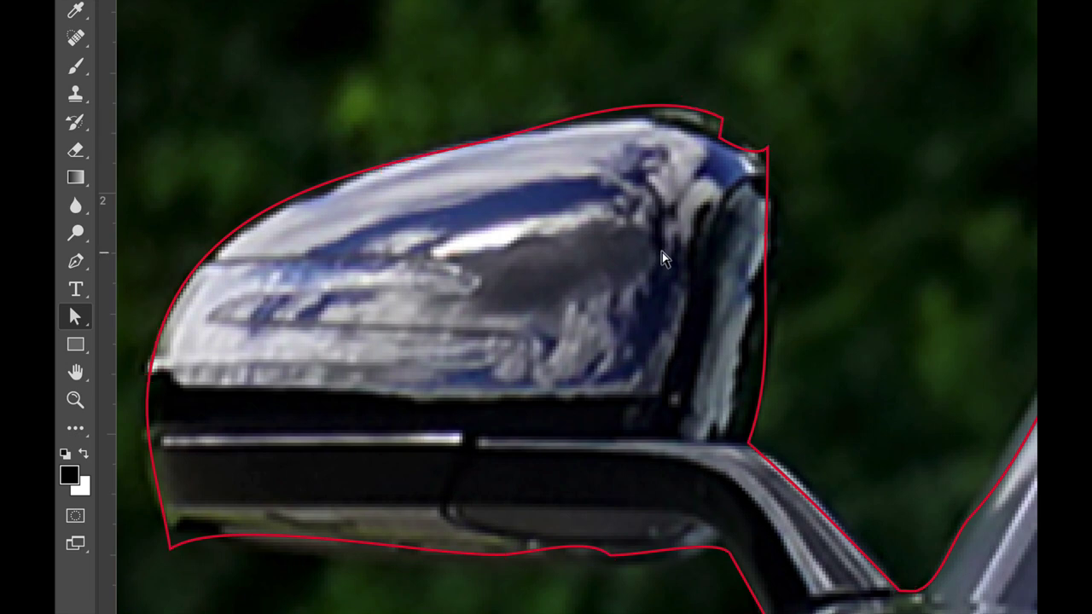
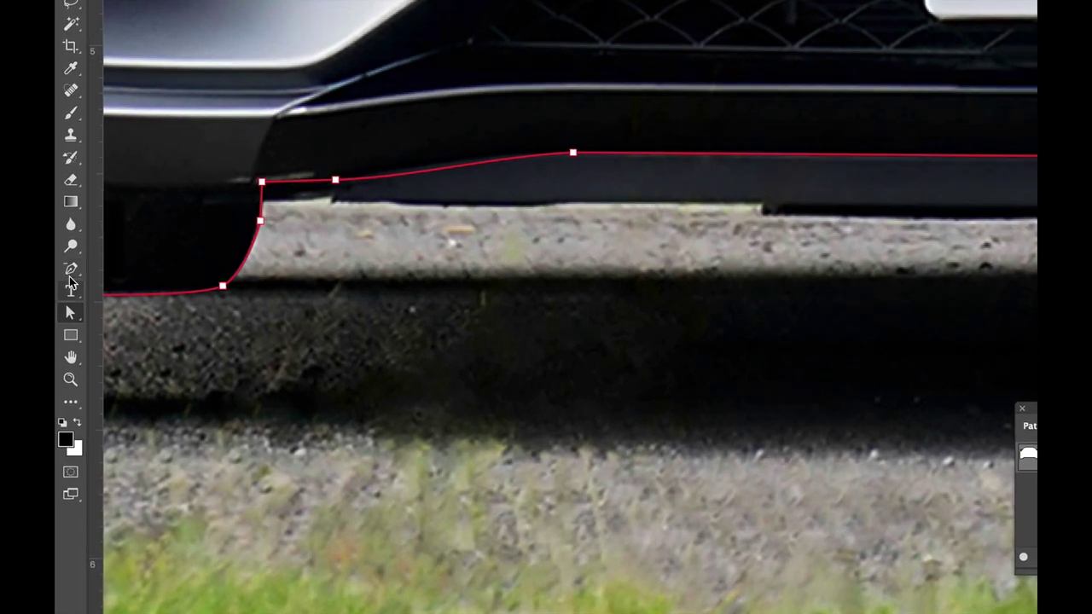
Switch to the regular Pen Tool and set its path operation to Combine Shapes
{"action": "right_click", "coordinate": [68, 275]}
{"action": "left_click", "coordinate": [126, 269]}
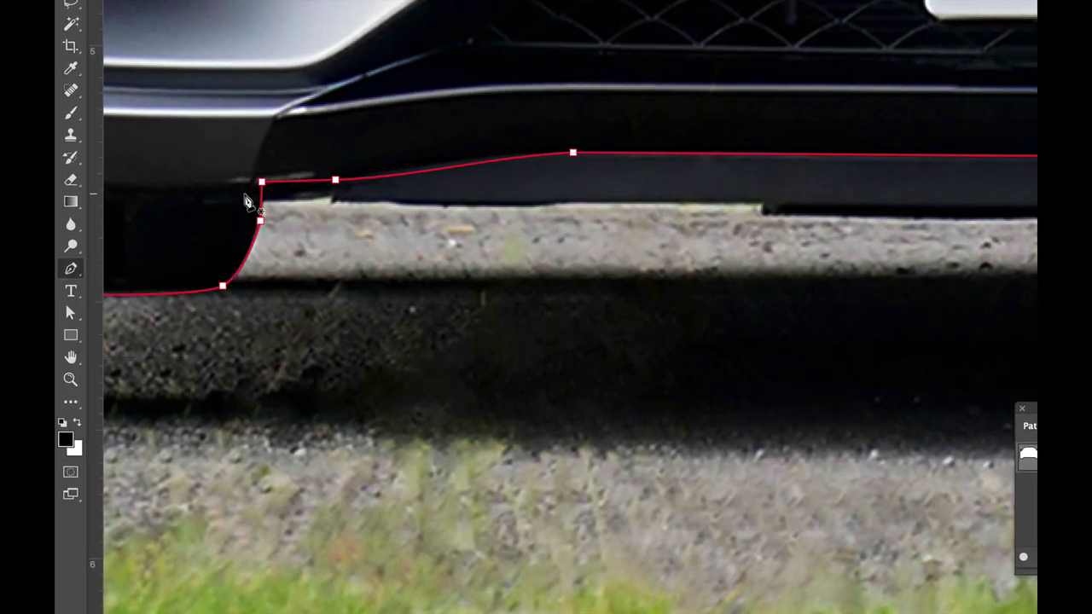
{"action": "left_click", "coordinate": [260, 213]}
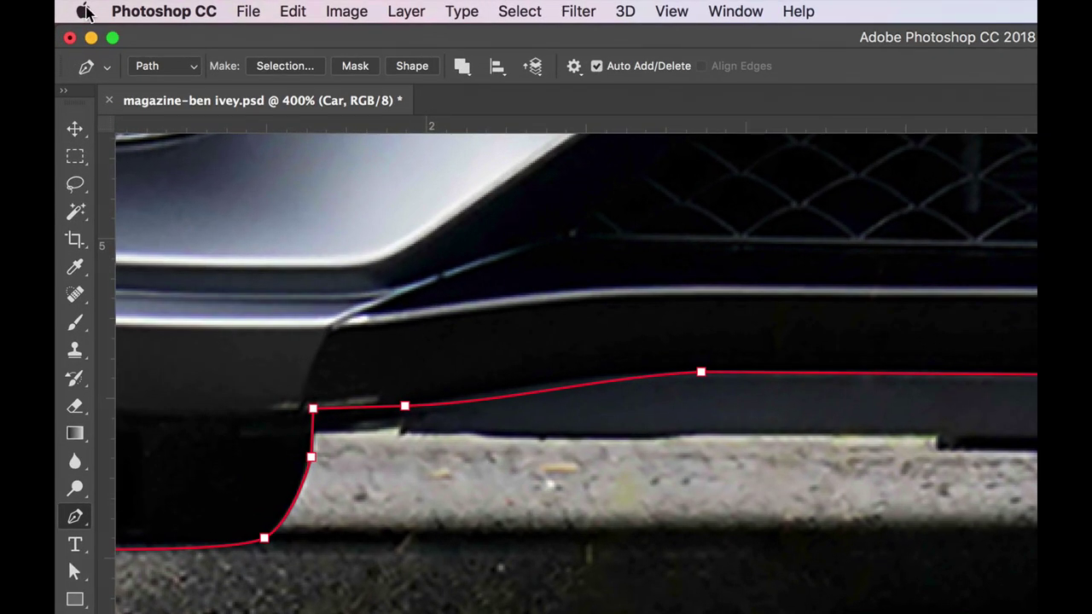
{"action": "left_click", "coordinate": [126, 41]}
{"action": "left_click", "coordinate": [125, 42]}
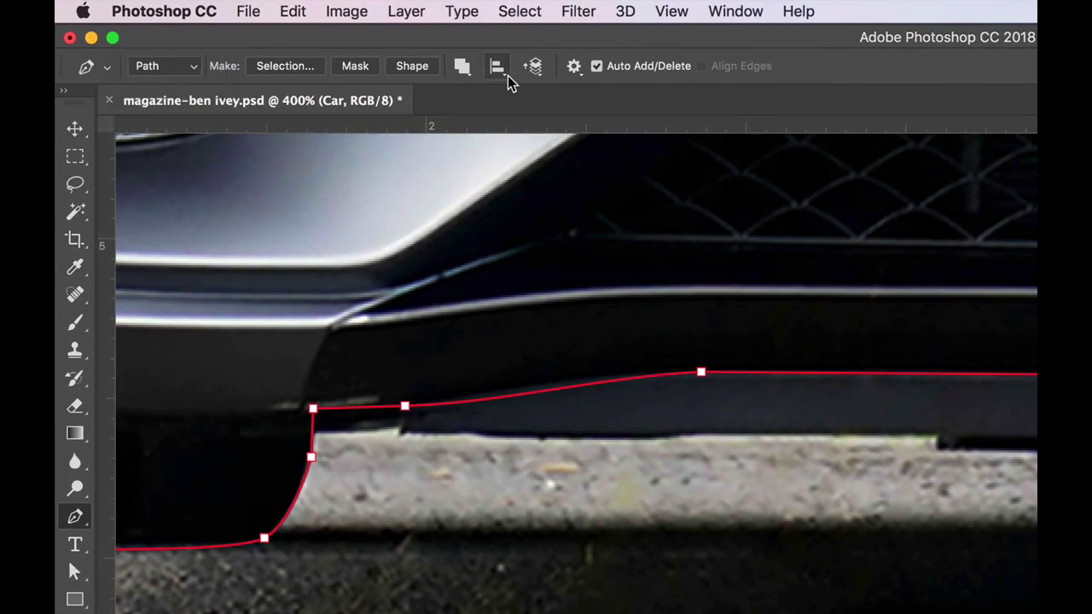
{"action": "left_click", "coordinate": [465, 71]}
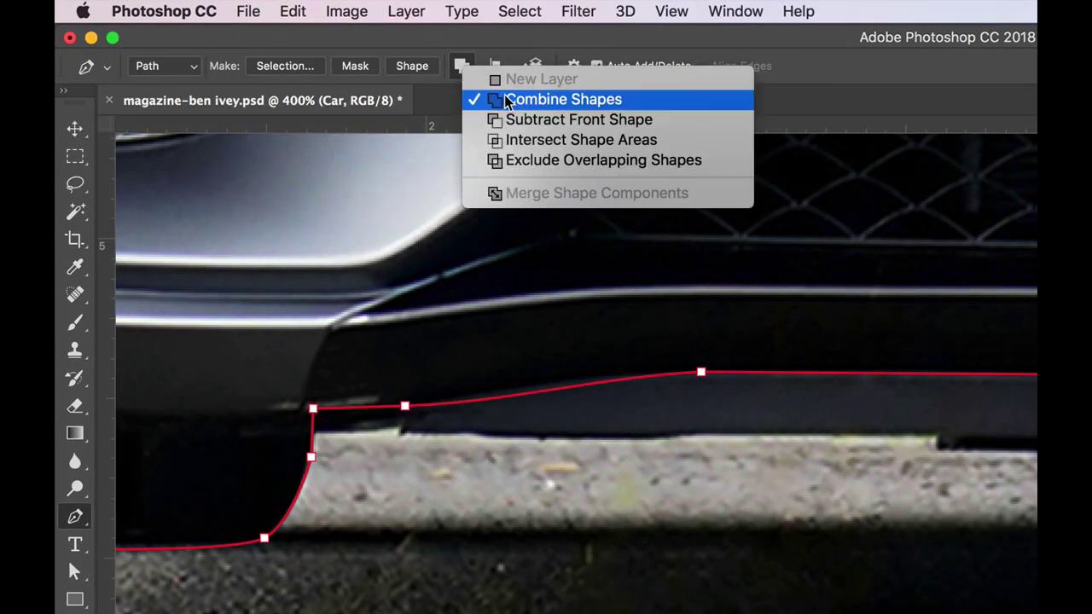
{"action": "left_click", "coordinate": [536, 106]}
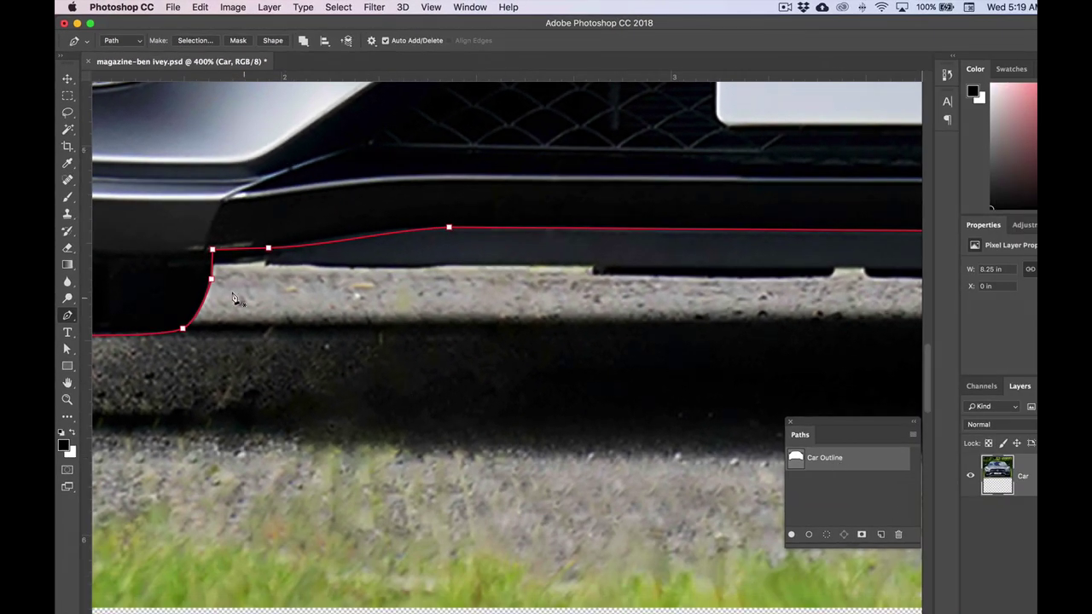
Start a subpath inside the left tire and trace the bumper's stepped underside with straight segments to the first notch
{"action": "left_click", "coordinate": [199, 264]}
{"action": "left_click", "coordinate": [287, 263]}
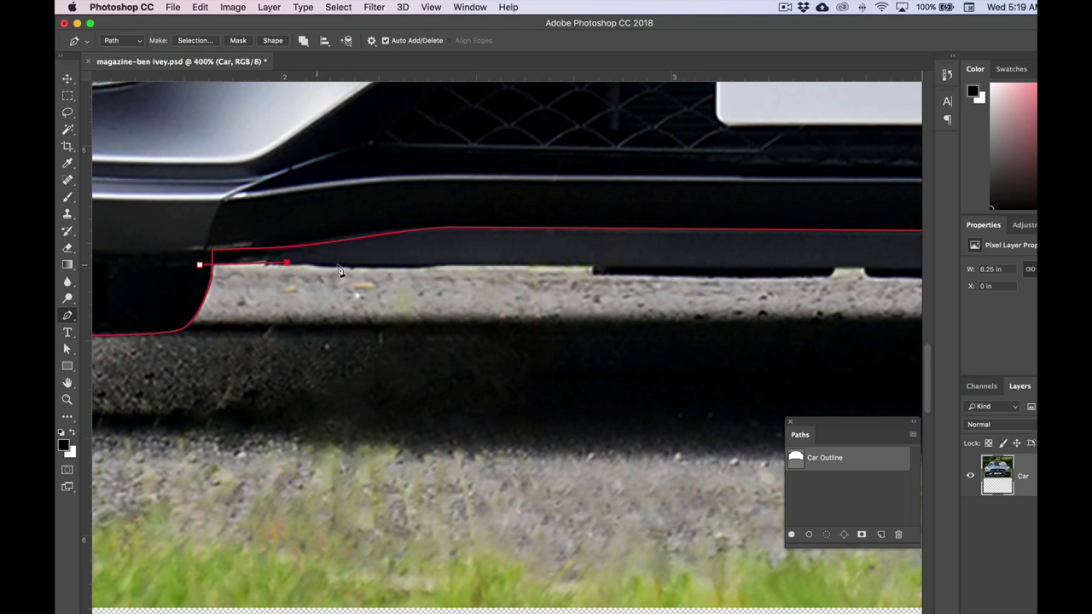
{"action": "left_click", "coordinate": [435, 265]}
{"action": "left_click", "coordinate": [595, 269]}
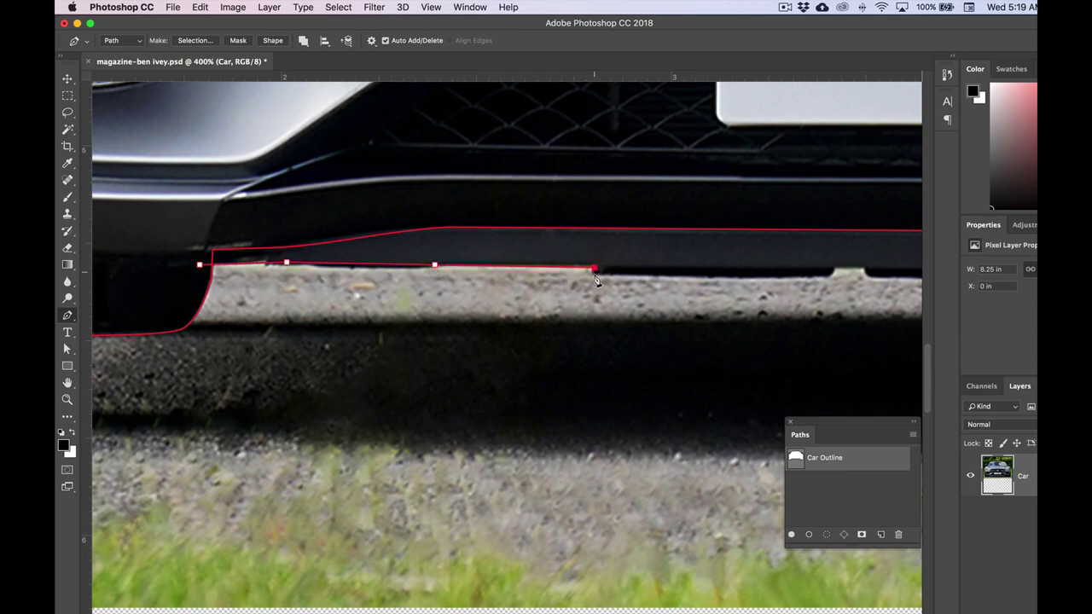
{"action": "left_click", "coordinate": [833, 275]}
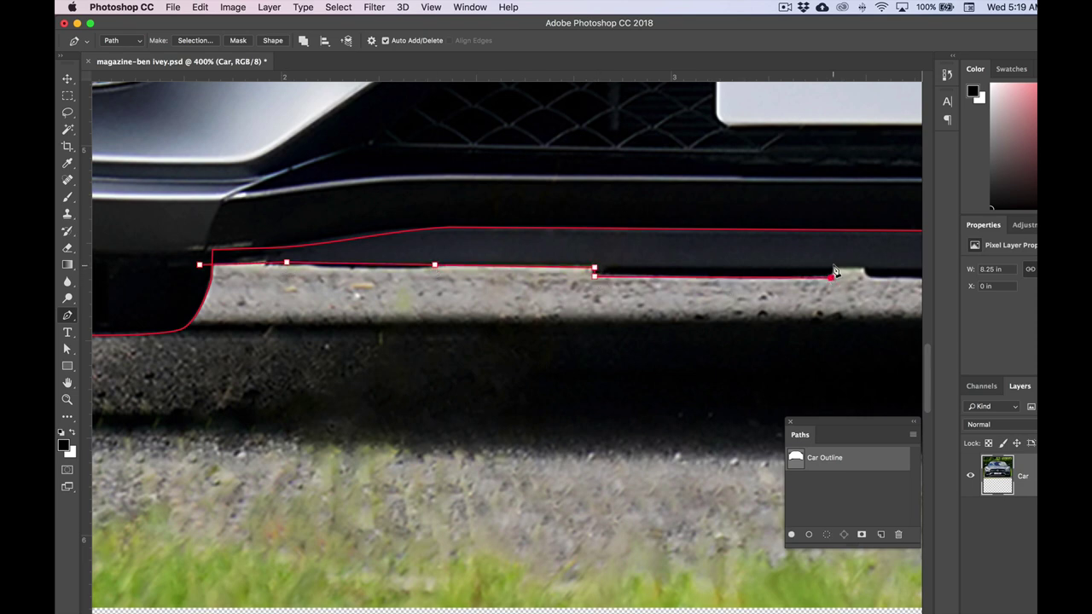
{"action": "left_click", "coordinate": [834, 265]}
{"action": "left_click", "coordinate": [865, 269]}
Continue the path along the bumper's underside, following the edges of the next two notches
{"action": "left_click_drag", "start_coordinate": [798, 255], "coordinate": [394, 236]}
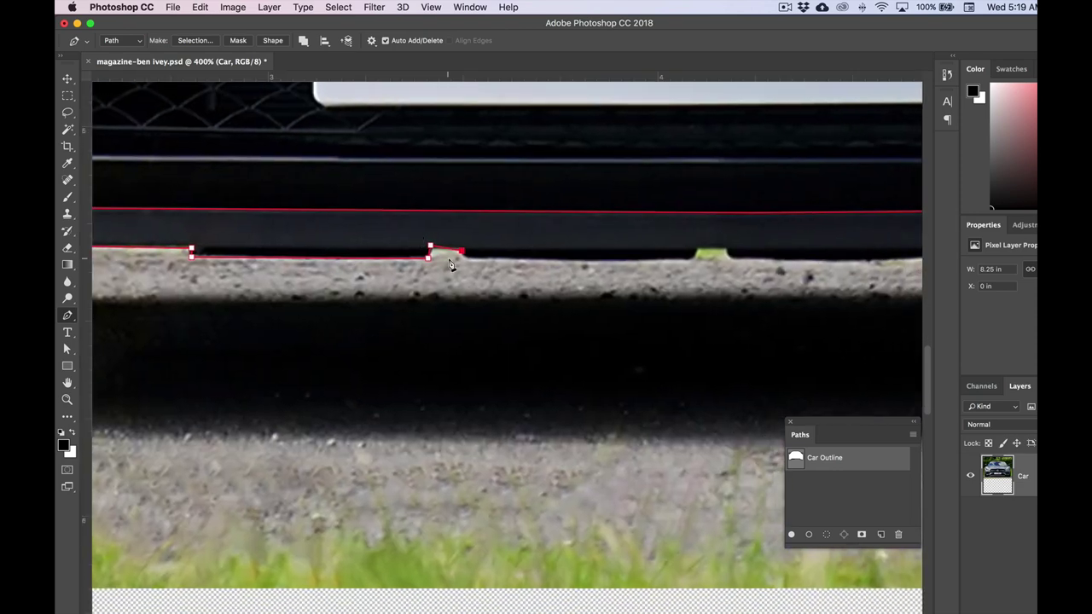
{"action": "left_click", "coordinate": [478, 257]}
{"action": "left_click", "coordinate": [687, 261]}
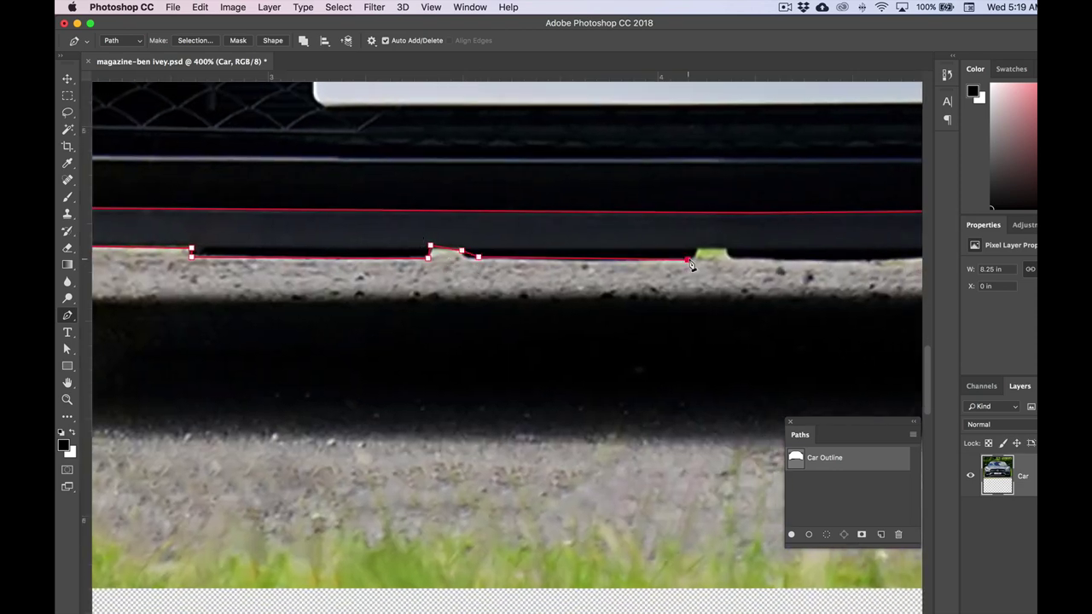
{"action": "left_click", "coordinate": [724, 248]}
{"action": "scroll", "coordinate": [730, 264], "scroll_direction": "right", "scroll_amount": 5}
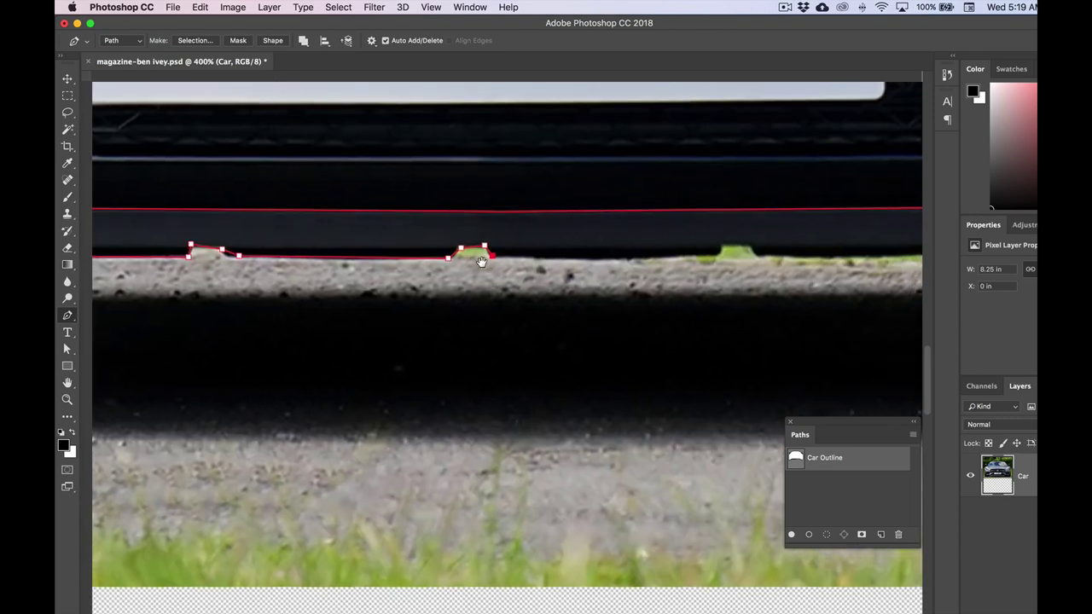
{"action": "left_click", "coordinate": [713, 257]}
{"action": "left_click", "coordinate": [748, 245]}
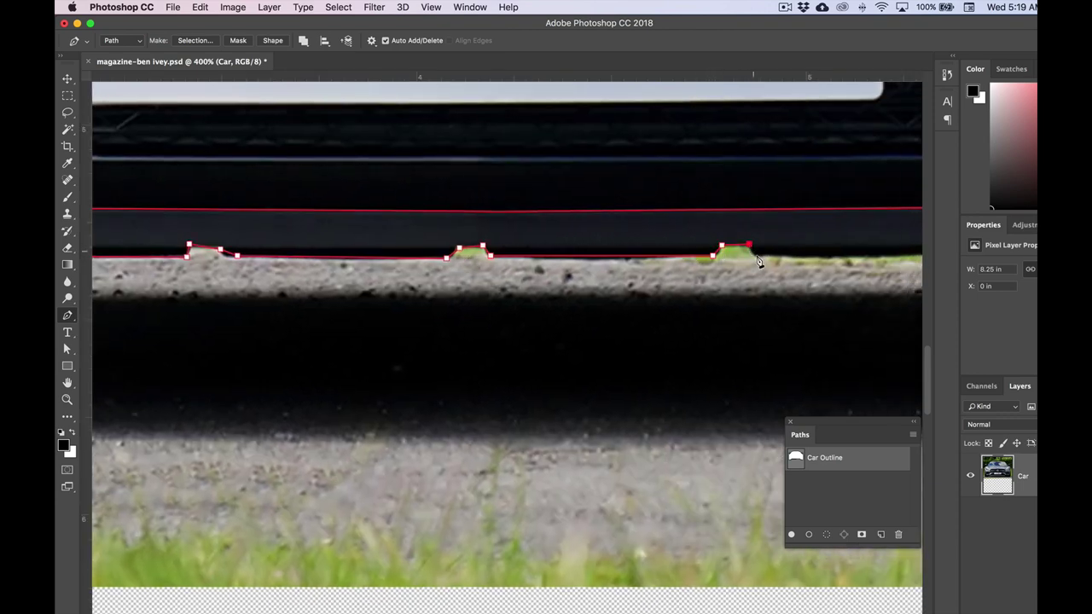
Trace the remaining underside above the grass, adding one smooth anchor at the dip, and end just inside the right tire
{"action": "scroll", "coordinate": [734, 269], "scroll_direction": "right", "scroll_amount": 5}
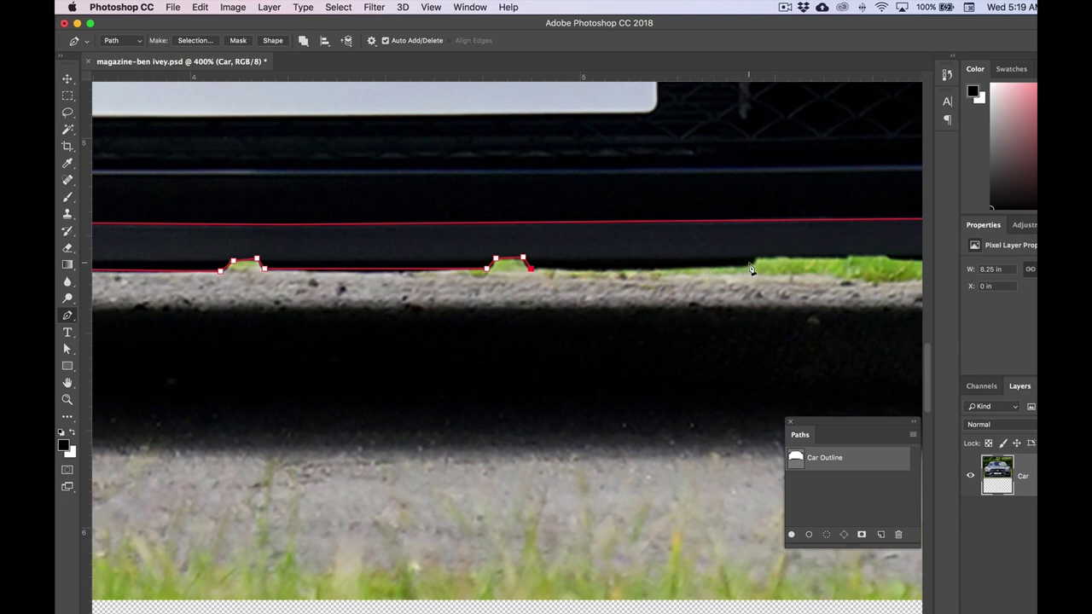
{"action": "left_click", "coordinate": [751, 264]}
{"action": "scroll", "coordinate": [738, 267], "scroll_direction": "right", "scroll_amount": 4}
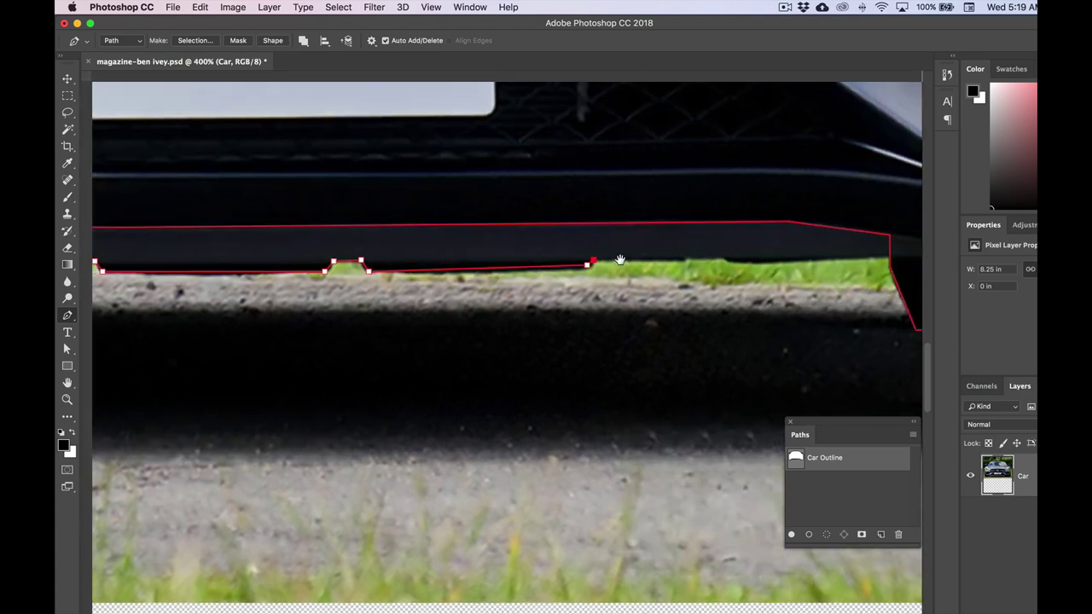
{"action": "left_click", "coordinate": [722, 256]}
{"action": "left_click_drag", "start_coordinate": [775, 264], "coordinate": [792, 266]}
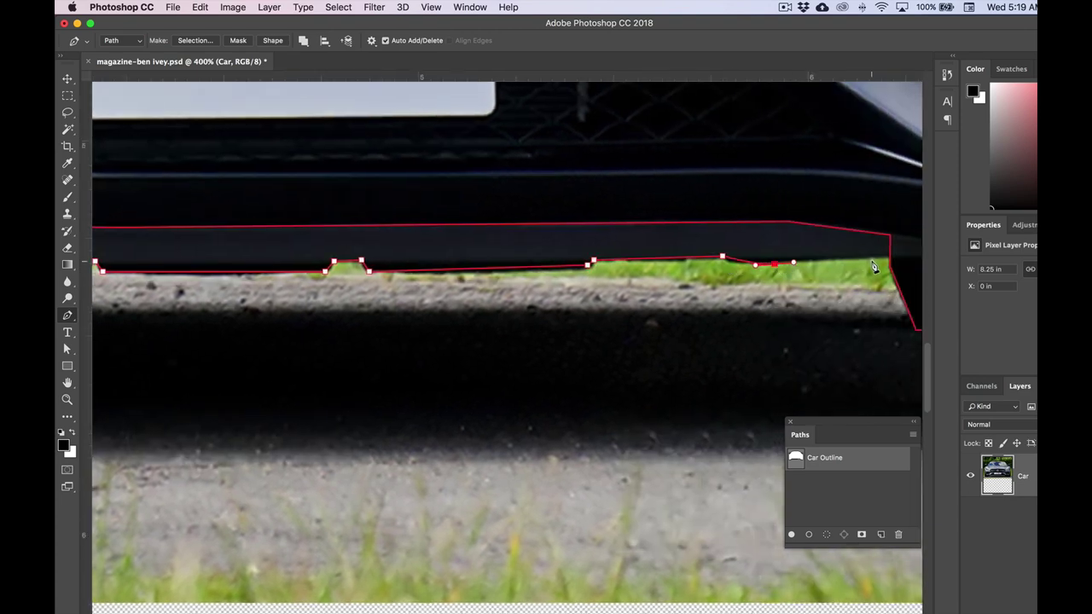
{"action": "left_click", "coordinate": [900, 256]}
Turn the path up inside the right tire and run straight segments back across the bumper's dark interior, above the existing outline
{"action": "left_click", "coordinate": [900, 215]}
{"action": "left_click", "coordinate": [445, 199]}
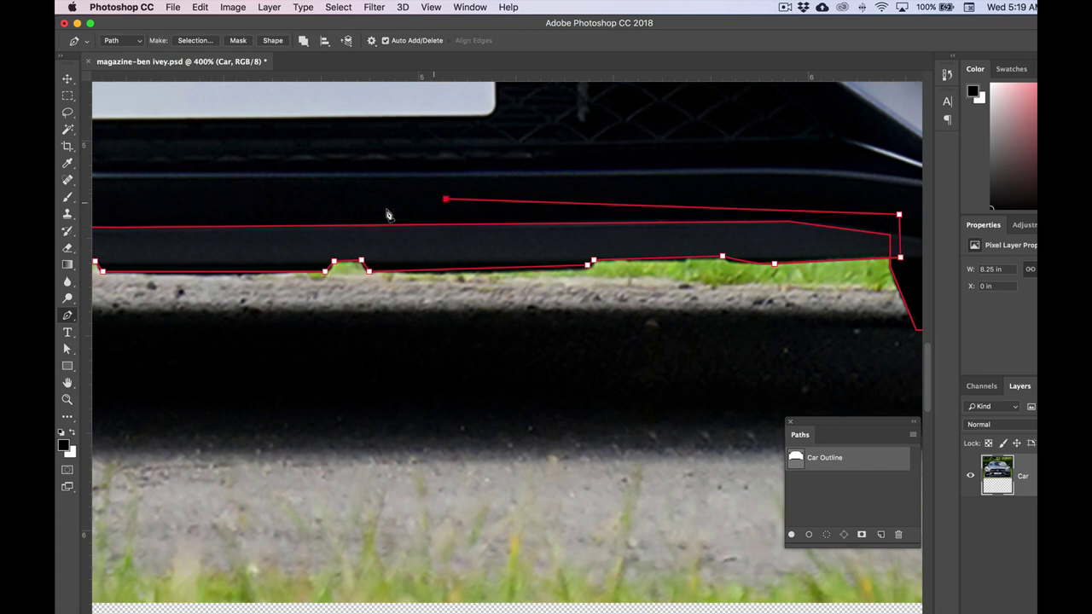
{"action": "scroll", "coordinate": [387, 215], "scroll_direction": "left", "scroll_amount": 5}
{"action": "left_click", "coordinate": [410, 238]}
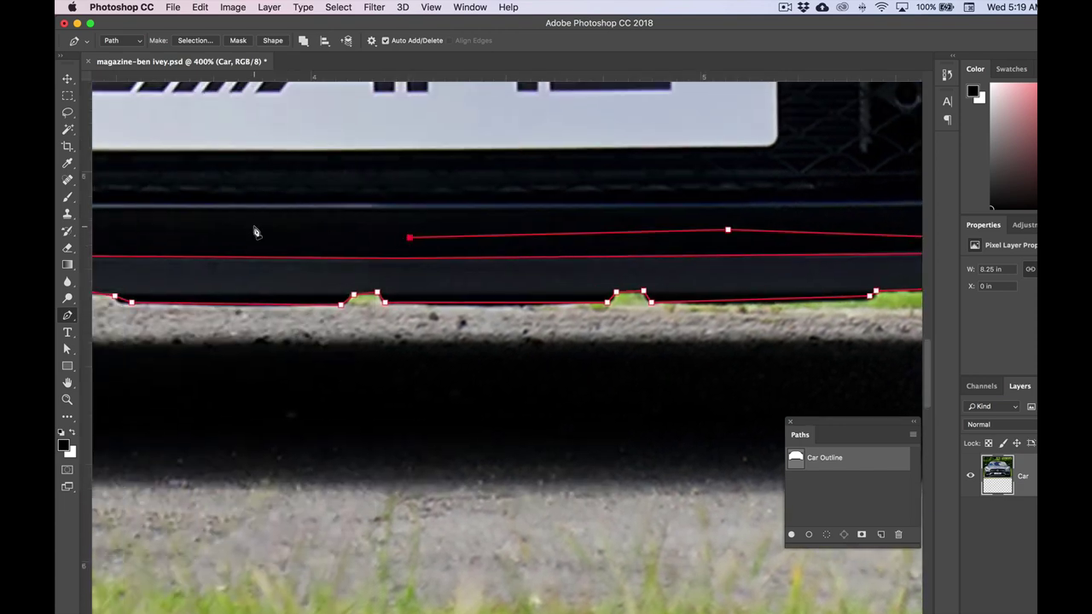
{"action": "left_click", "coordinate": [213, 224]}
{"action": "scroll", "coordinate": [384, 251], "scroll_direction": "left", "scroll_amount": 9}
{"action": "left_click", "coordinate": [362, 252]}
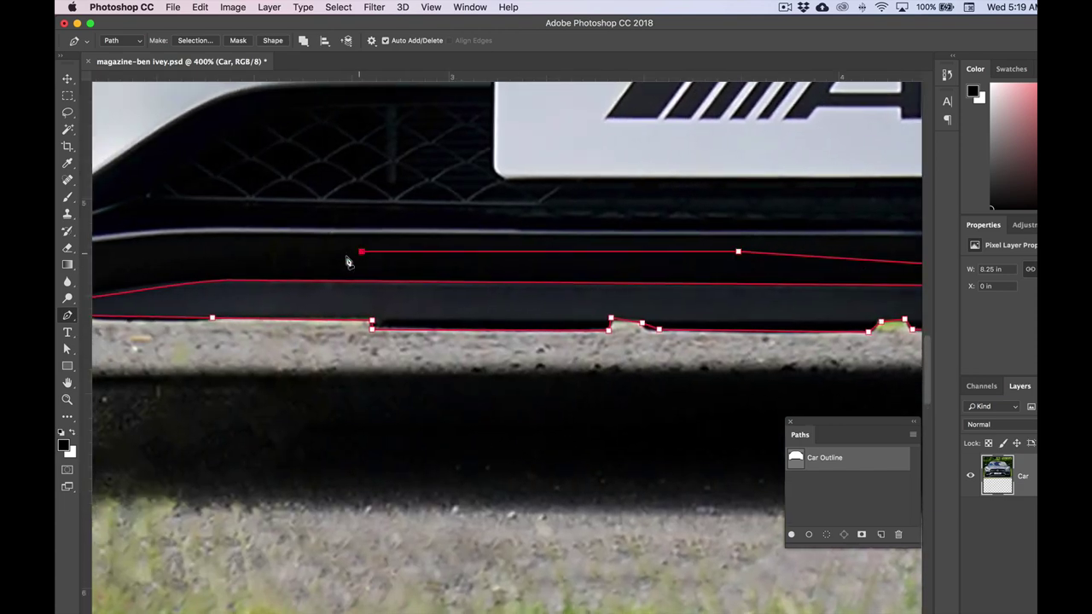
Close the subpath at its starting anchor inside the left tire and merge the shape components
{"action": "scroll", "coordinate": [262, 255], "scroll_direction": "left", "scroll_amount": 5}
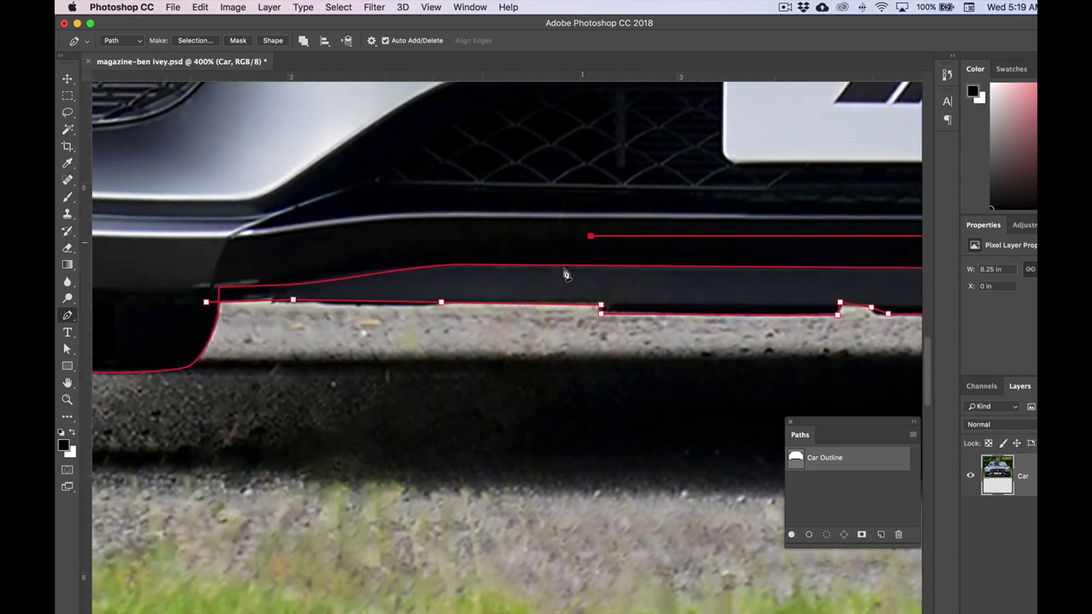
{"action": "left_click", "coordinate": [405, 229]}
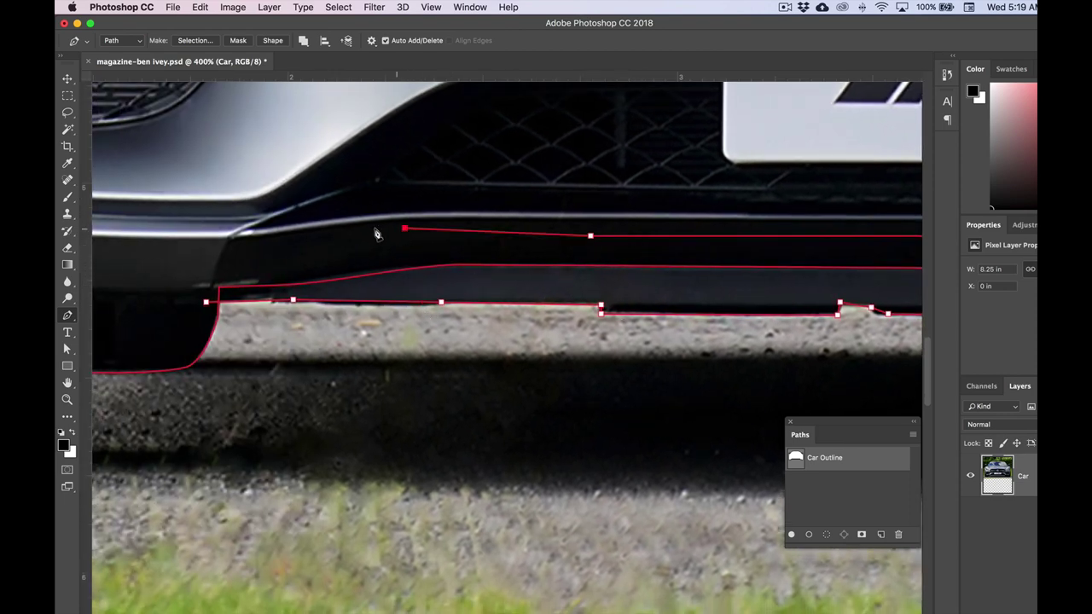
{"action": "left_click", "coordinate": [217, 236]}
{"action": "left_click", "coordinate": [206, 304]}
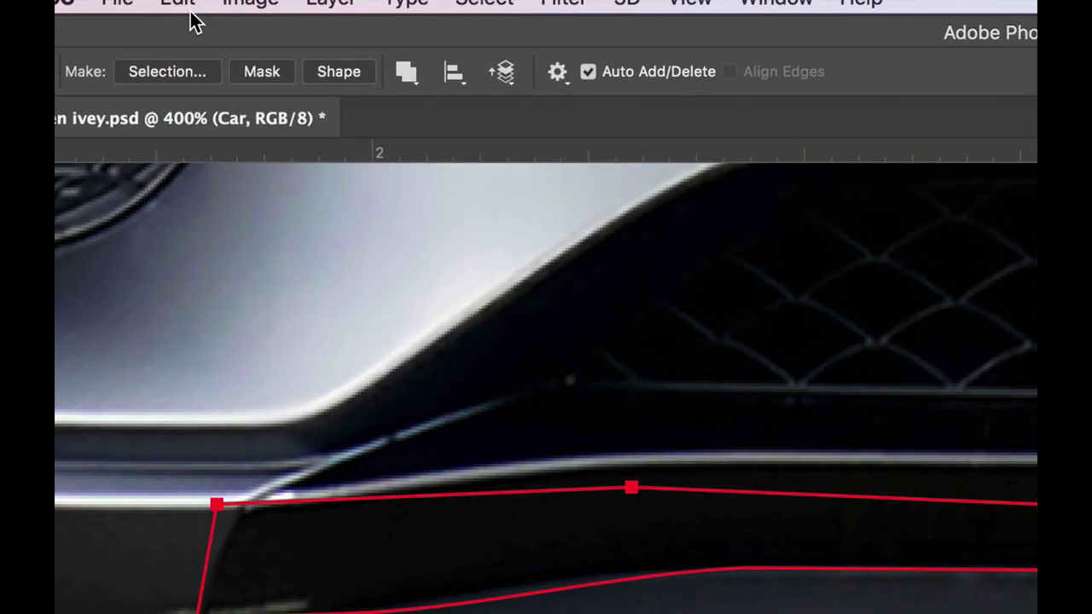
{"action": "left_click", "coordinate": [278, 35]}
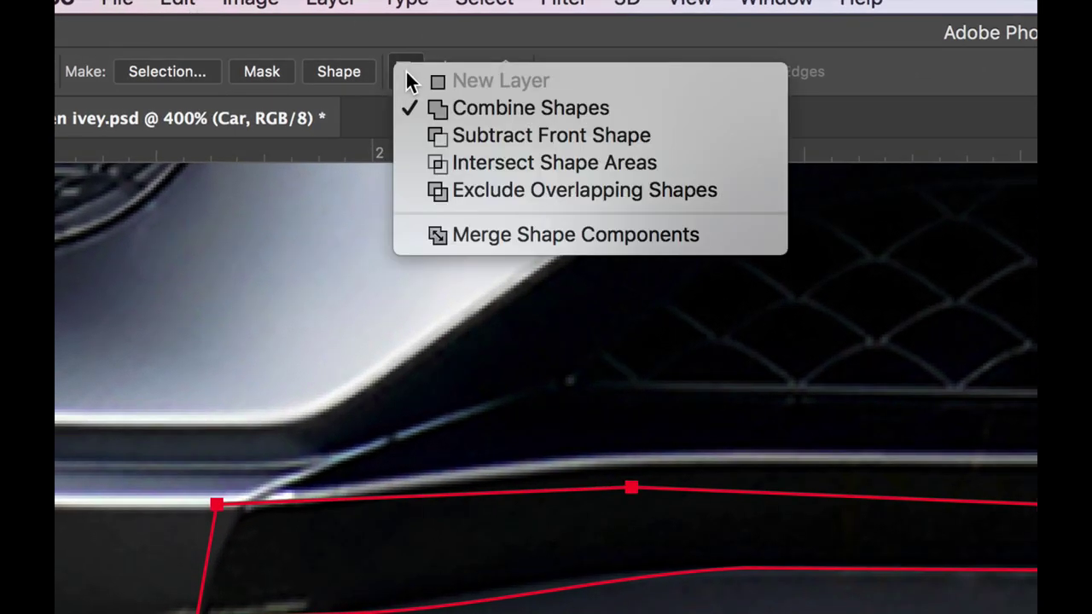
{"action": "left_click", "coordinate": [469, 238]}
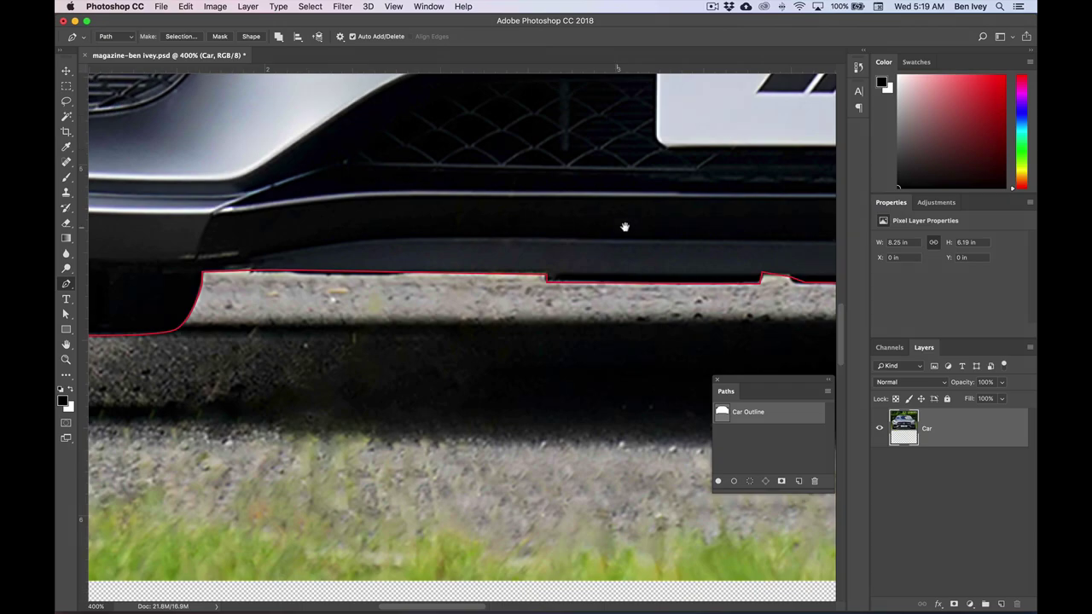
Use the Direct Selection Tool to adjust the anchors on the right mirror's underside and upper inner corner to follow its edge
{"action": "left_click_drag", "start_coordinate": [624, 227], "coordinate": [407, 228]}
{"action": "key", "text": "a"}
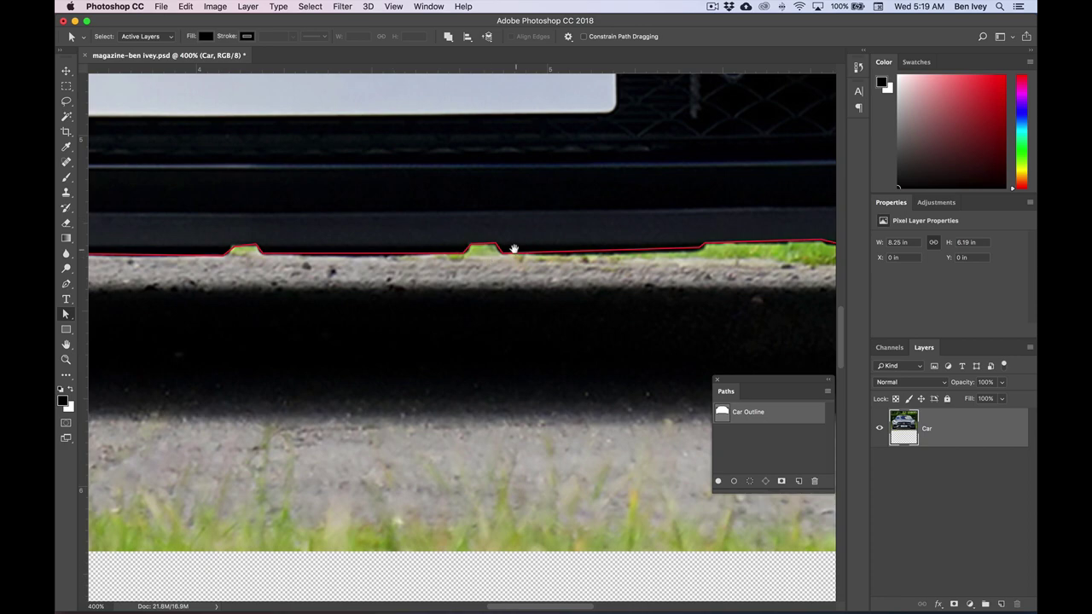
{"action": "left_click_drag", "start_coordinate": [514, 248], "coordinate": [430, 309]}
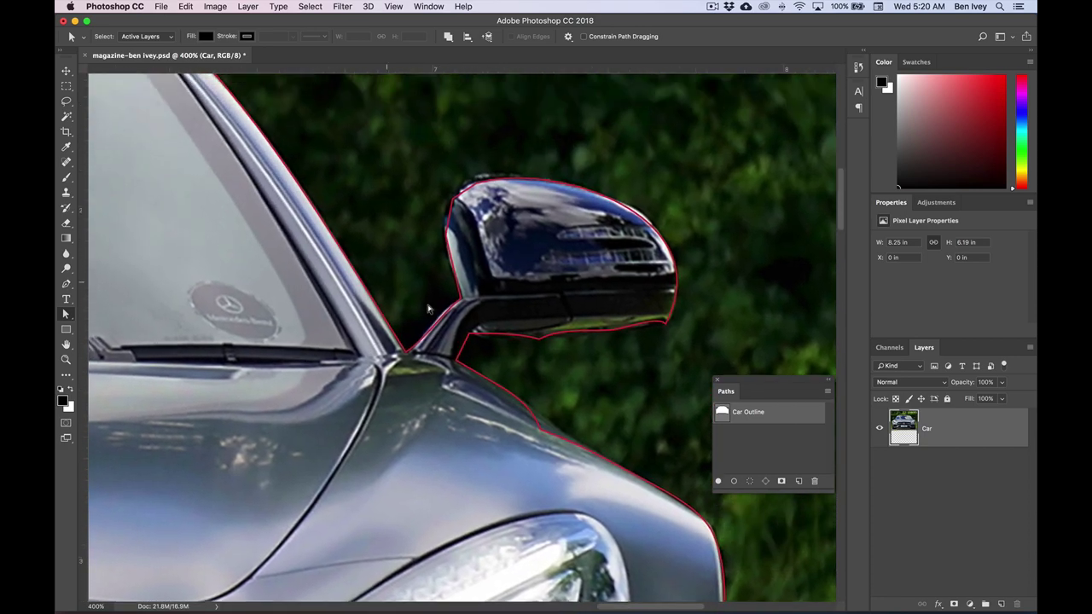
{"action": "left_click", "coordinate": [659, 328]}
{"action": "left_click", "coordinate": [662, 321]}
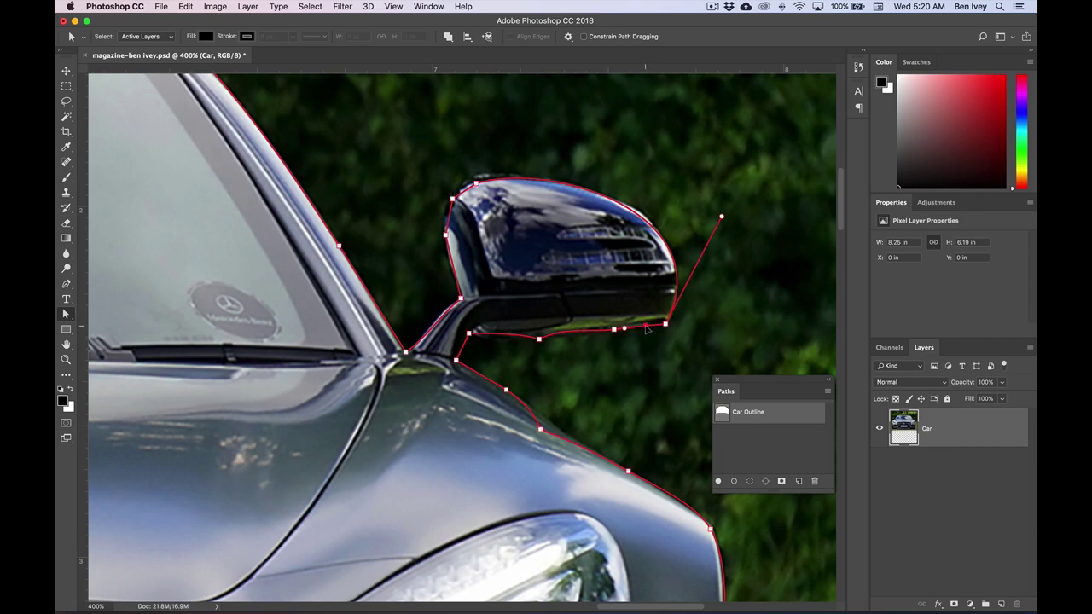
{"action": "left_click", "coordinate": [538, 340]}
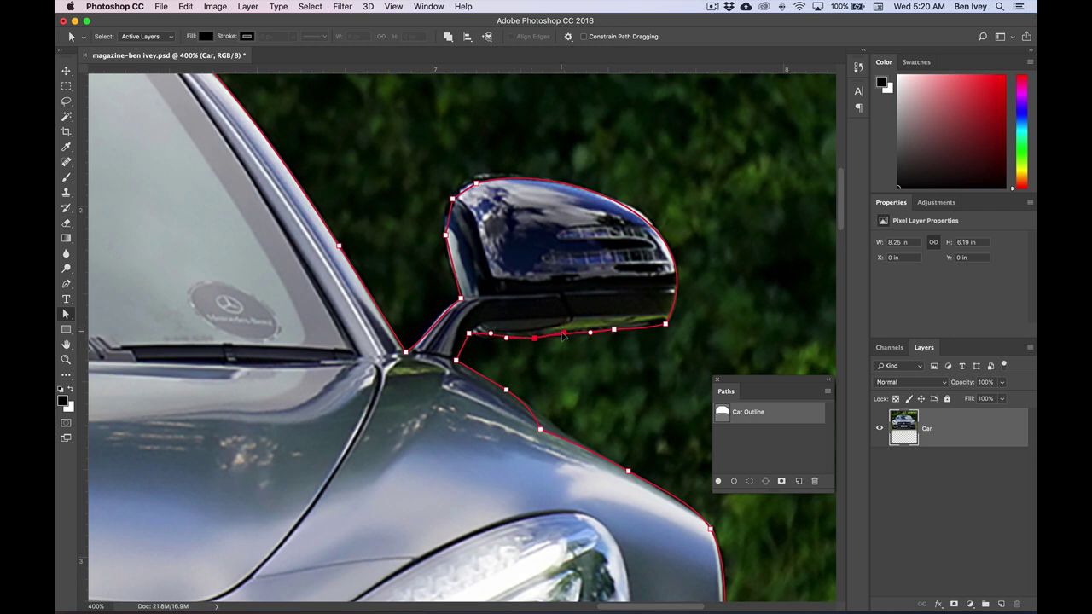
{"action": "left_click", "coordinate": [475, 181]}
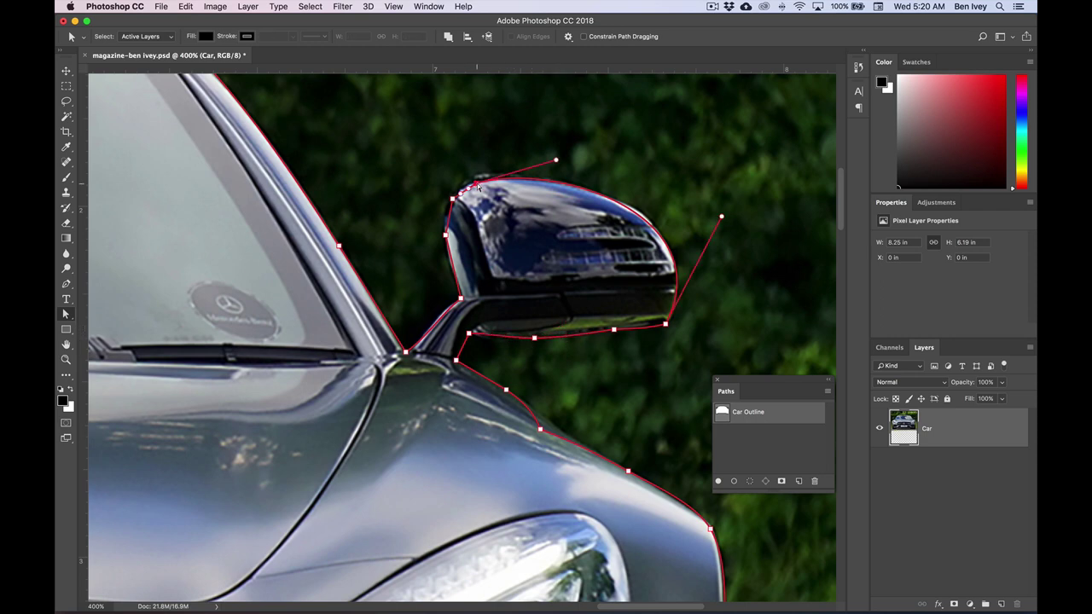
{"action": "left_click", "coordinate": [452, 199]}
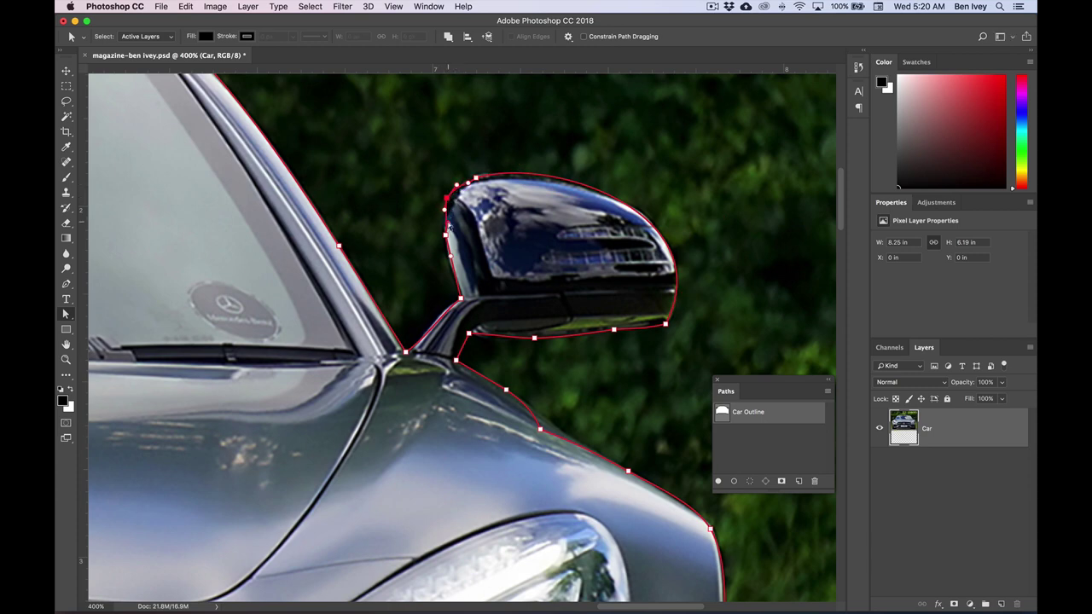
Adjust the curve at the right end of the roof so the path follows the roofline
{"action": "scroll", "coordinate": [437, 307], "scroll_direction": "up", "scroll_amount": 10}
{"action": "scroll", "coordinate": [437, 307], "scroll_direction": "left", "scroll_amount": 10}
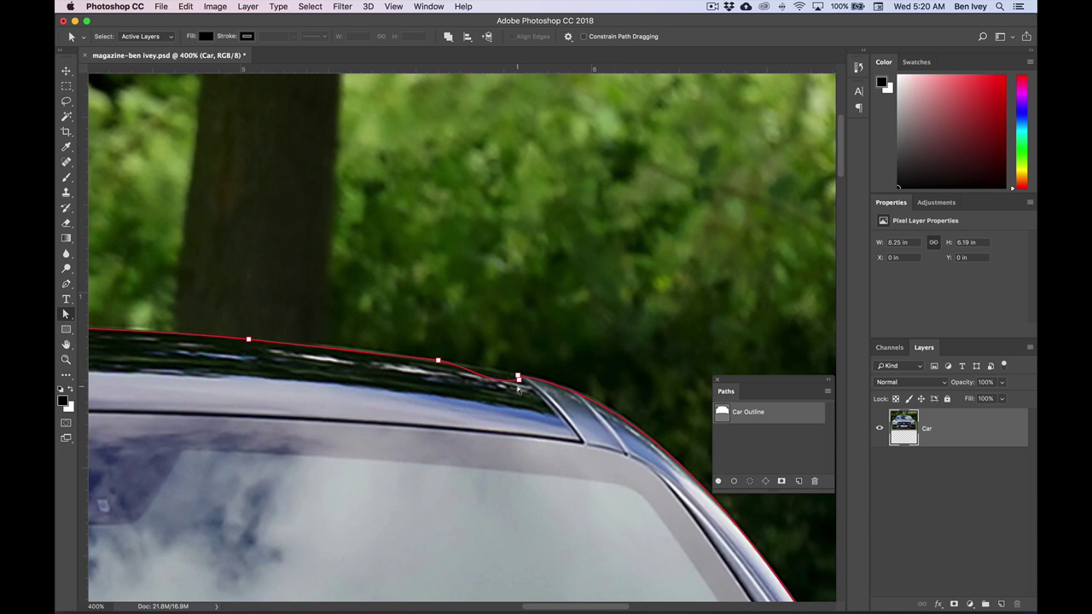
{"action": "left_click_drag", "start_coordinate": [504, 376], "coordinate": [466, 367]}
Smooth the dip in the path on the left part of the roof by reshaping the anchor and its handles
{"action": "scroll", "coordinate": [413, 347], "scroll_direction": "left", "scroll_amount": 15}
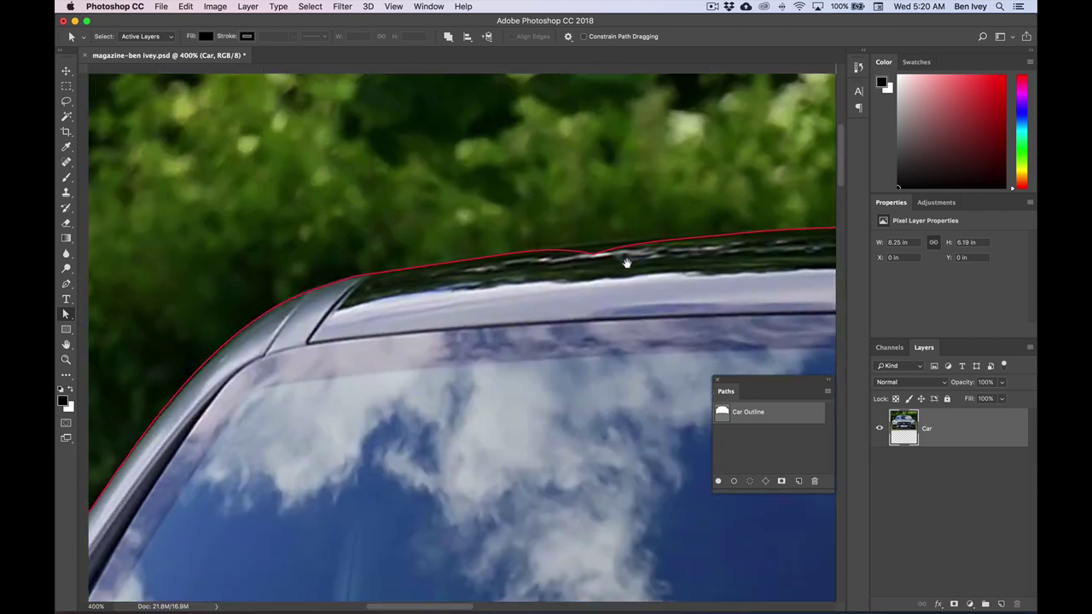
{"action": "left_click", "coordinate": [595, 254]}
{"action": "left_click_drag", "start_coordinate": [596, 253], "coordinate": [539, 247]}
{"action": "left_click_drag", "start_coordinate": [639, 232], "coordinate": [674, 237]}
Fit the whole document in view and save it
{"action": "scroll", "coordinate": [549, 299], "scroll_direction": "down", "scroll_amount": 10}
{"action": "scroll", "coordinate": [549, 299], "scroll_direction": "left", "scroll_amount": 10}
{"action": "scroll", "coordinate": [515, 287], "scroll_direction": "down", "scroll_amount": 2}
{"action": "scroll", "coordinate": [515, 287], "scroll_direction": "left", "scroll_amount": 2}
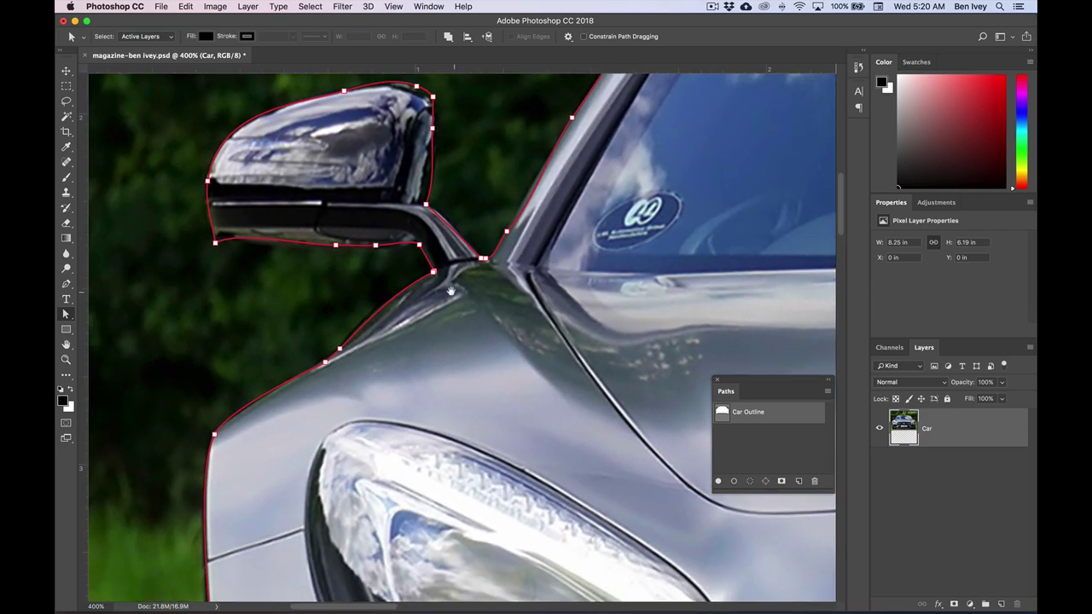
{"action": "scroll", "coordinate": [478, 290], "scroll_direction": "right", "scroll_amount": 5}
{"action": "key", "text": "super+0"}
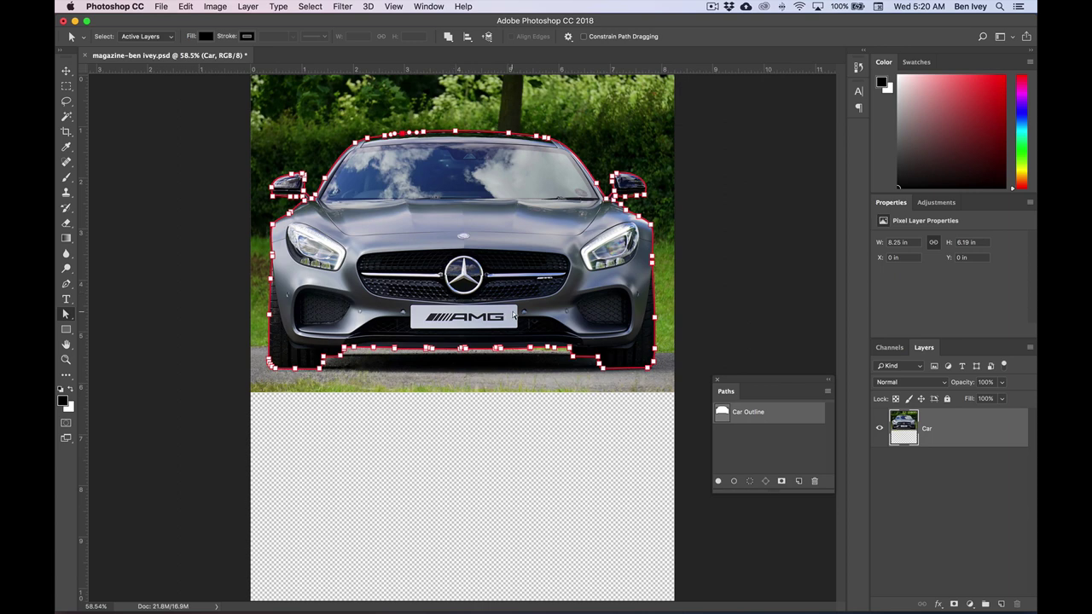
{"action": "left_click", "coordinate": [160, 6]}
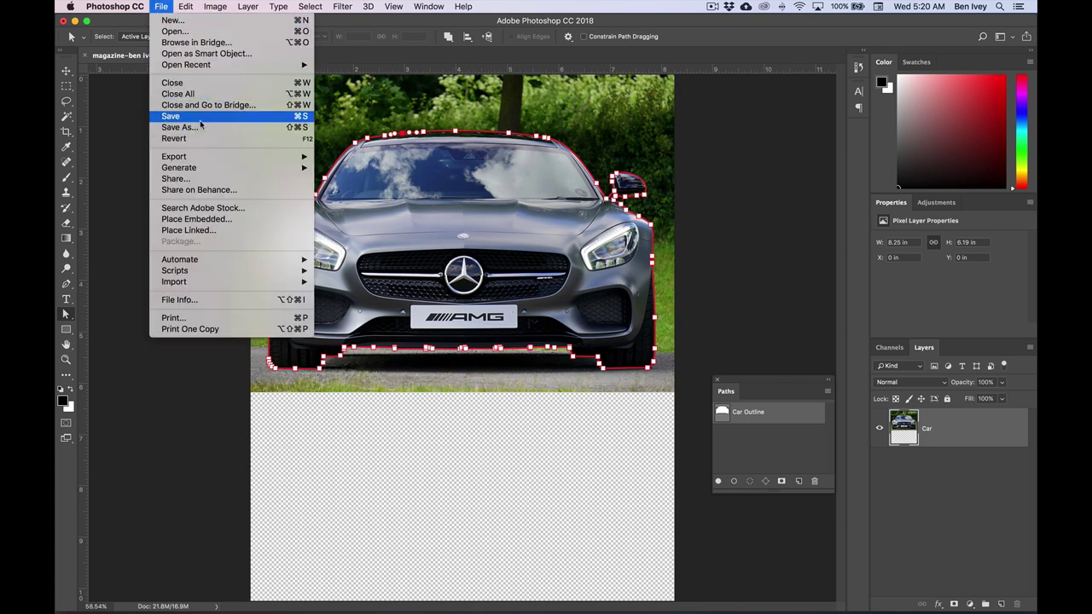
{"action": "left_click", "coordinate": [184, 116]}
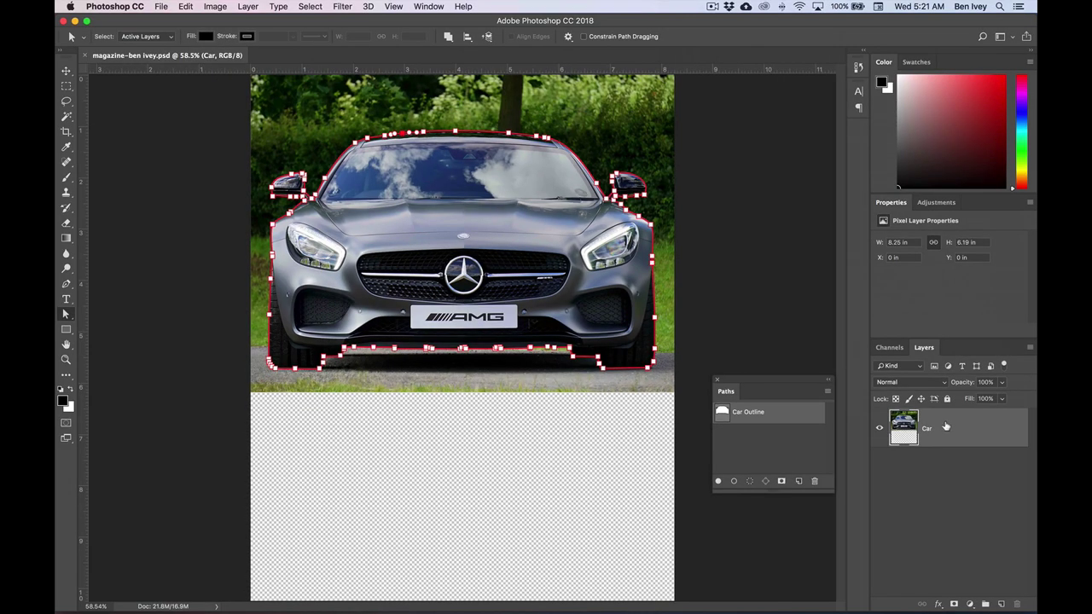
Add a vector mask to the Car layer from the current path
{"action": "left_click", "coordinate": [249, 7]}
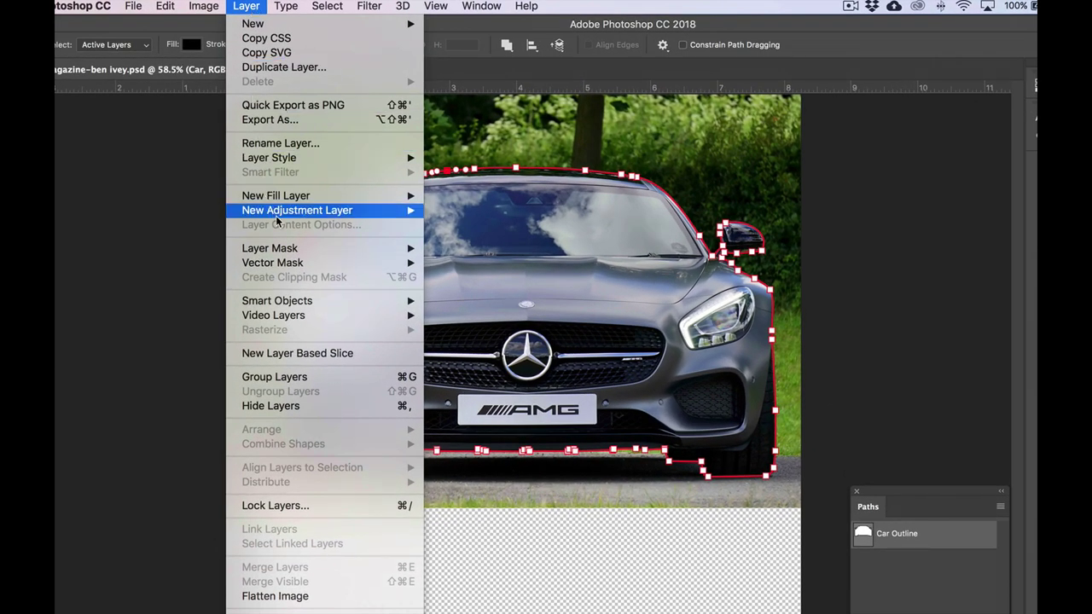
{"action": "mouse_move", "coordinate": [281, 206]}
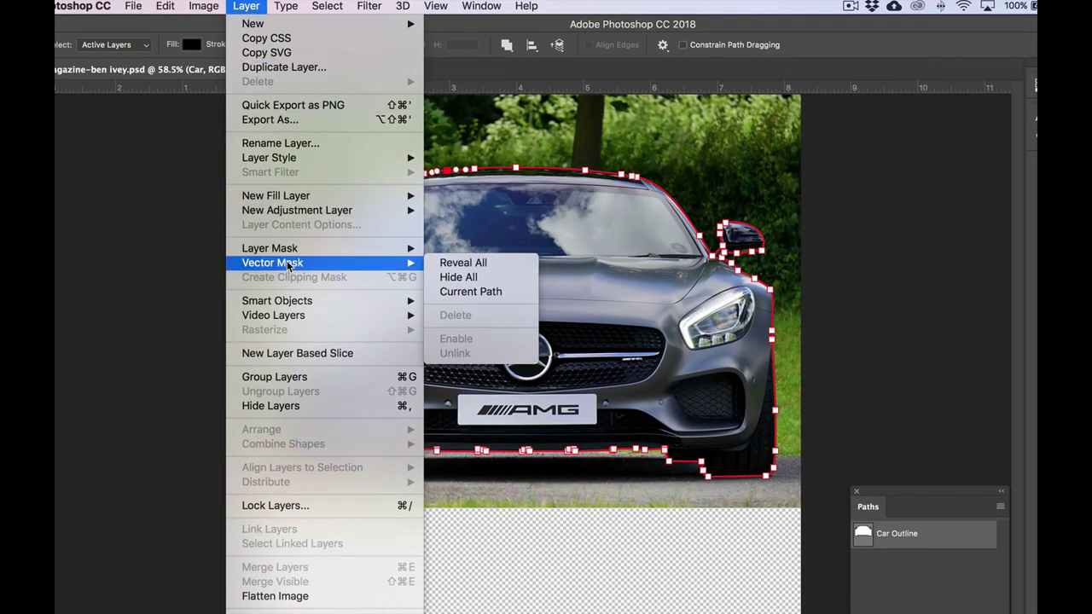
{"action": "left_click", "coordinate": [505, 293]}
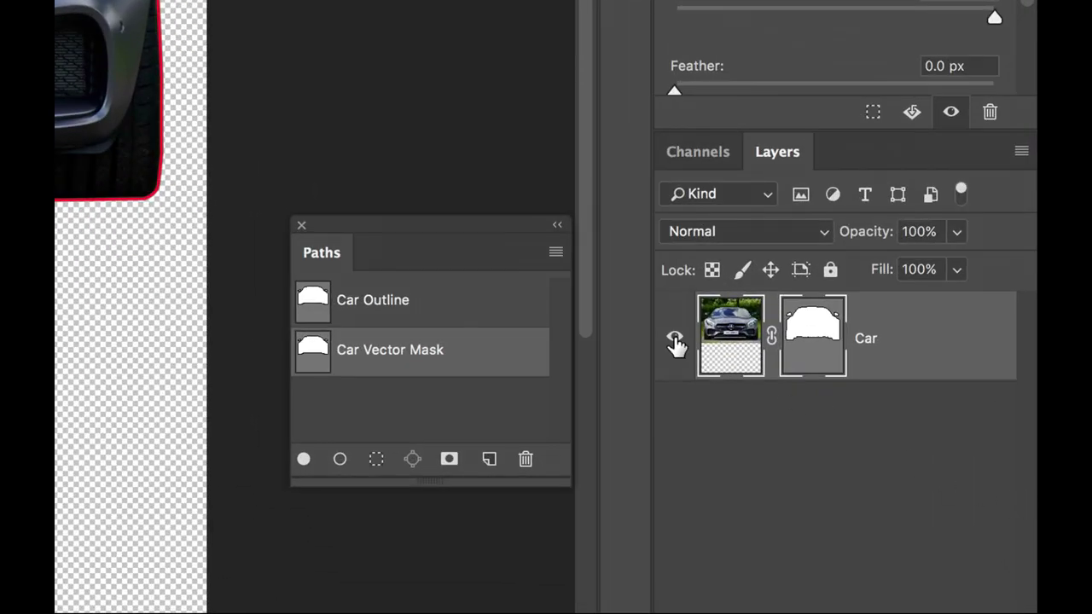
Hide the Car layer and deselect it
{"action": "left_click", "coordinate": [674, 342]}
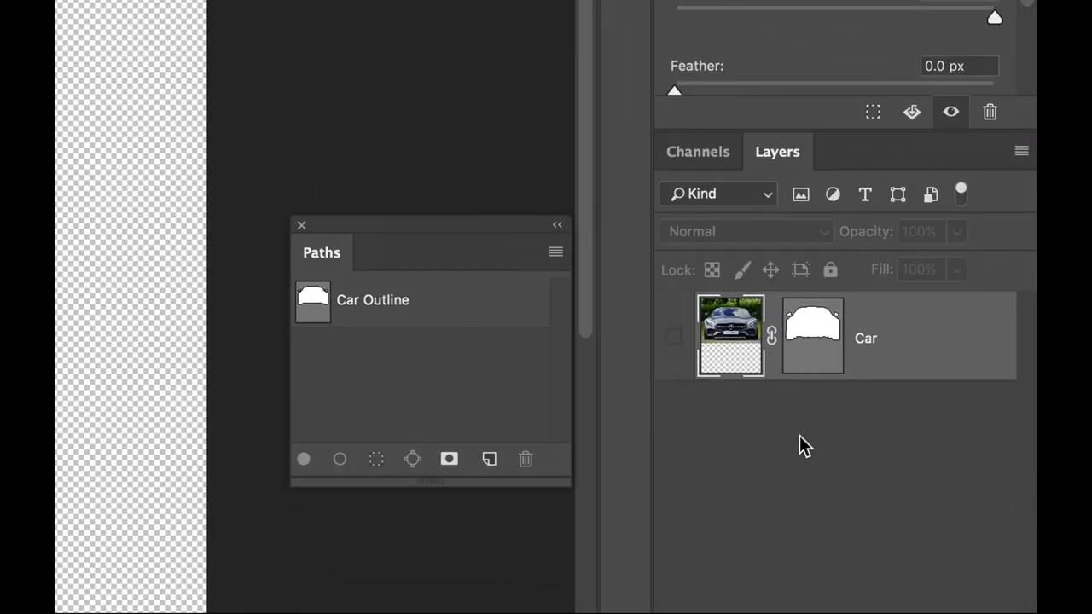
{"action": "left_click", "coordinate": [883, 431]}
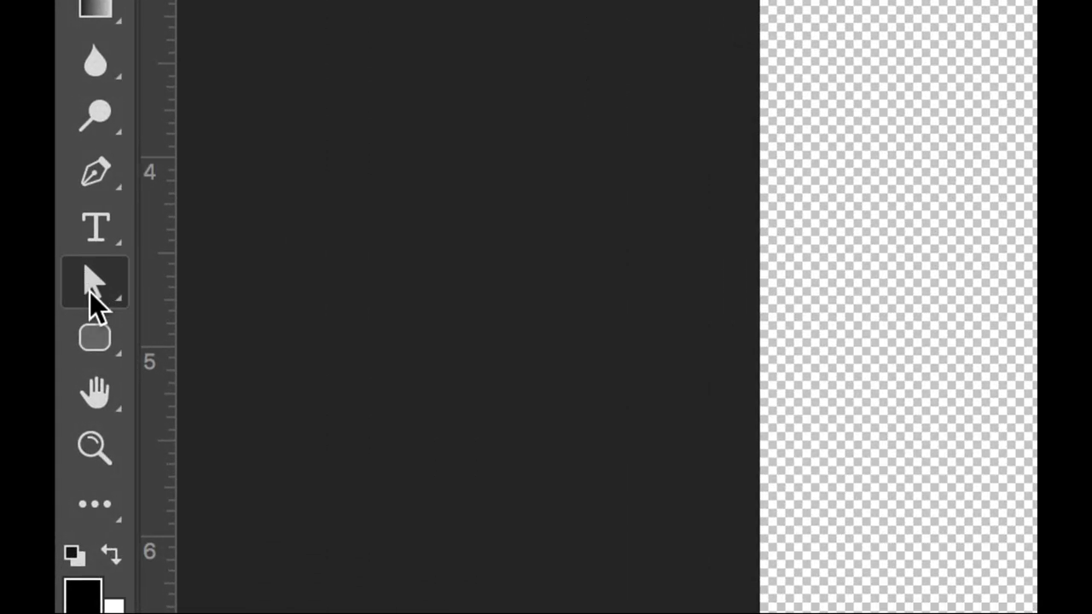
Switch to the Rounded Rectangle Tool in Shape mode with a dark blue fill and no stroke
{"action": "left_click", "coordinate": [97, 342]}
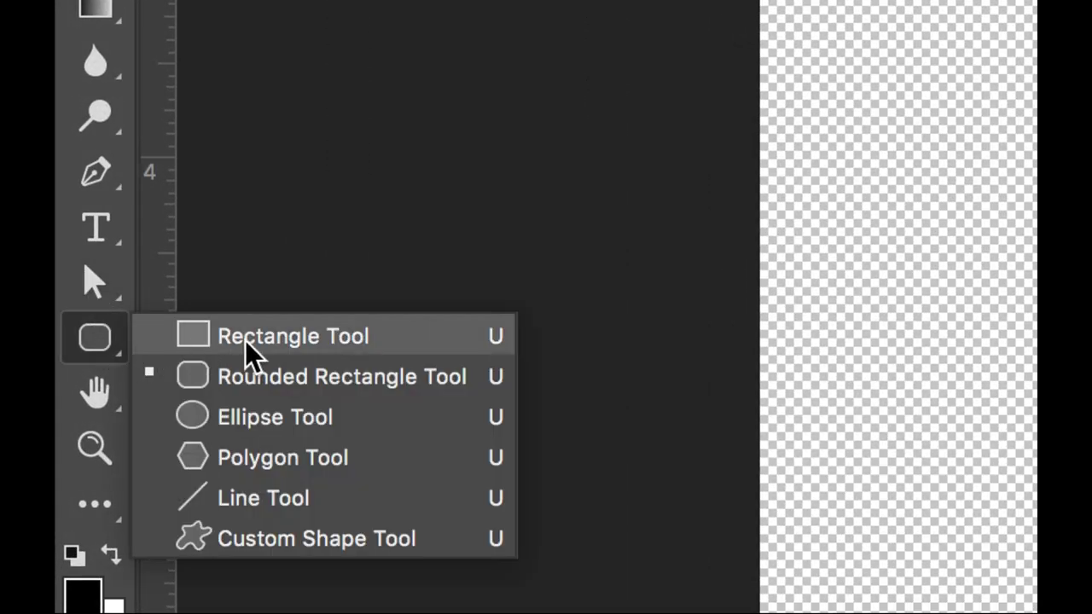
{"action": "left_click", "coordinate": [318, 383]}
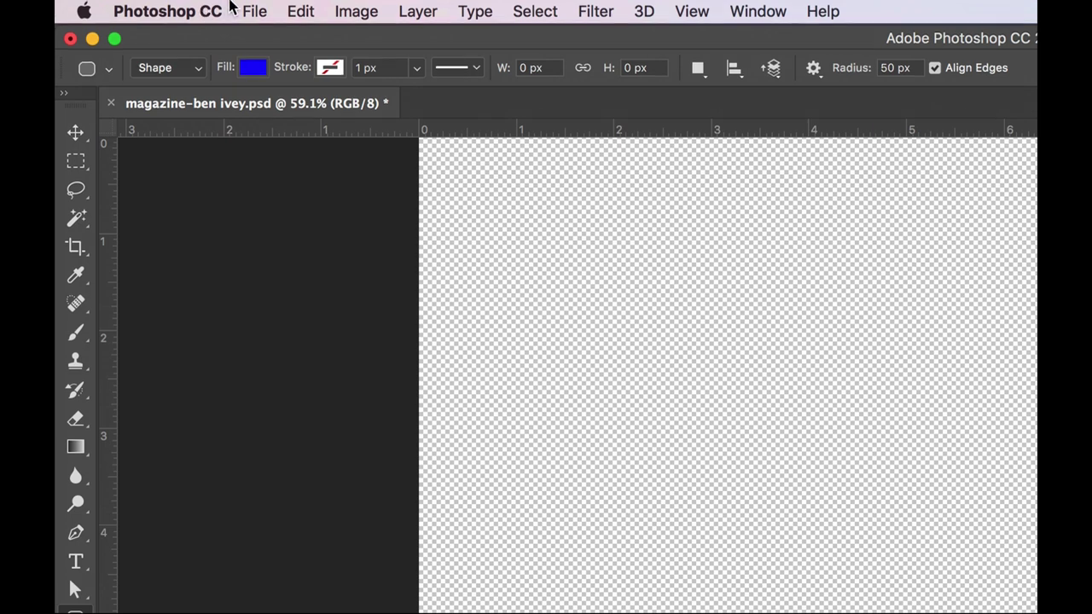
{"action": "left_click", "coordinate": [171, 67]}
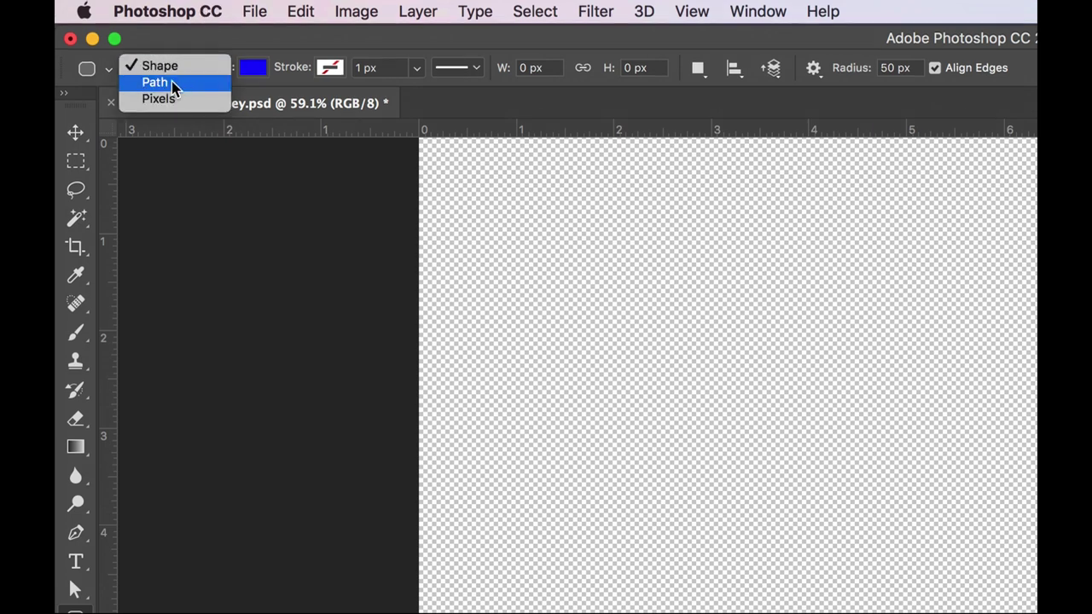
{"action": "left_click", "coordinate": [160, 66]}
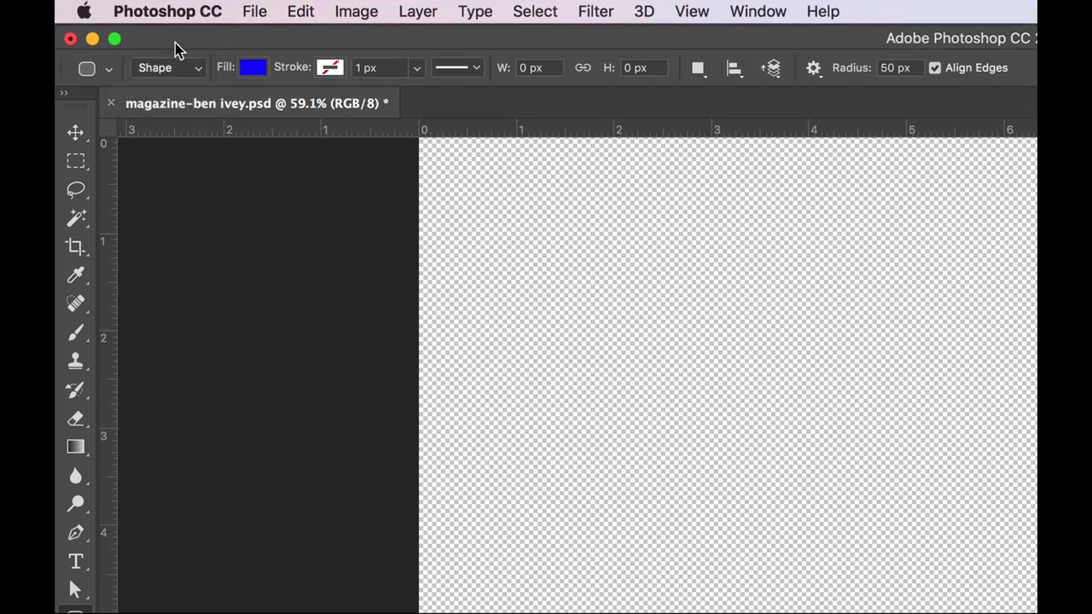
{"action": "left_click", "coordinate": [249, 68]}
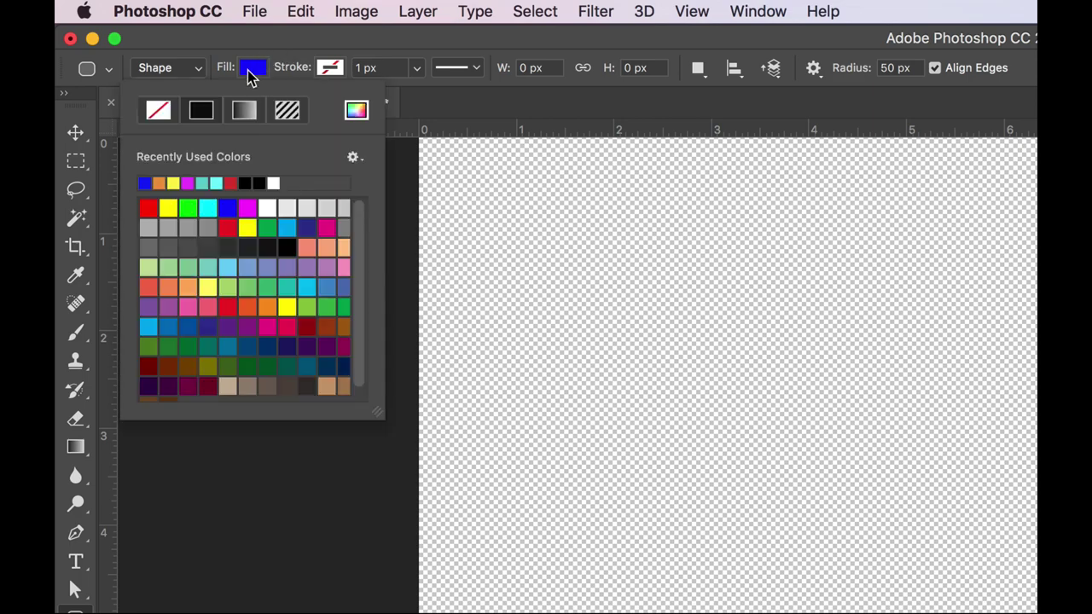
{"action": "left_click", "coordinate": [306, 227]}
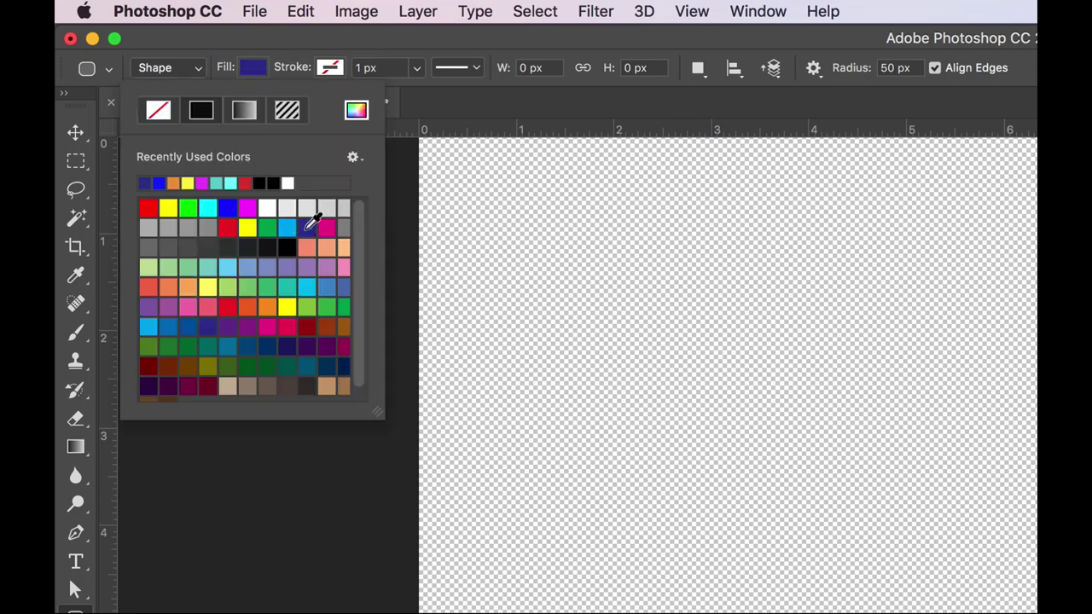
{"action": "left_click", "coordinate": [287, 42]}
{"action": "left_click", "coordinate": [331, 69]}
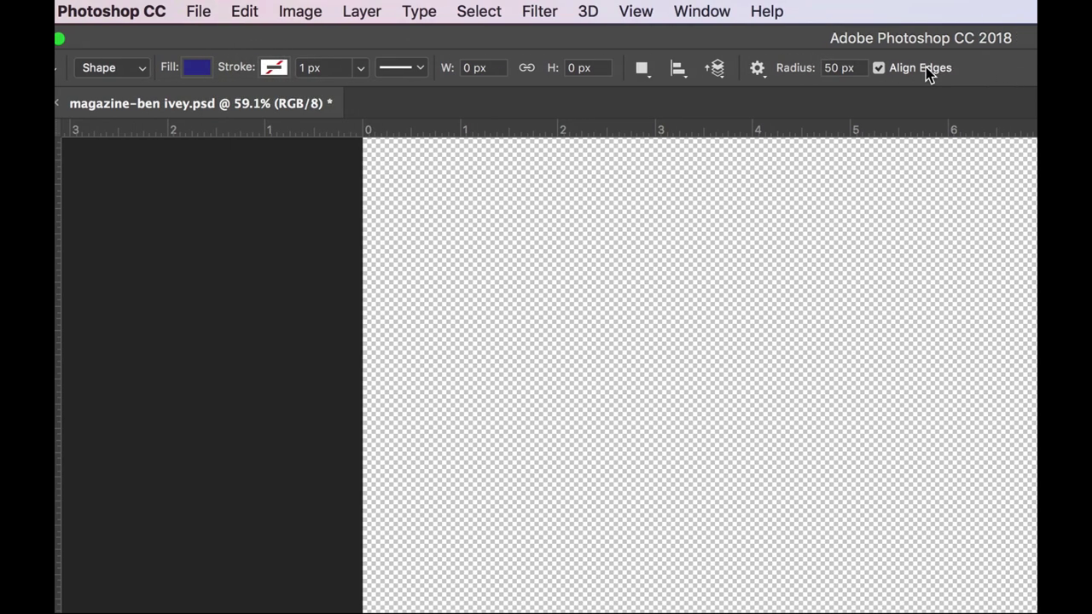
Draw a rounded rectangle about 591 by 1110 px with a 50 px corner radius in the canvas's upper right area
{"action": "left_click", "coordinate": [888, 68]}
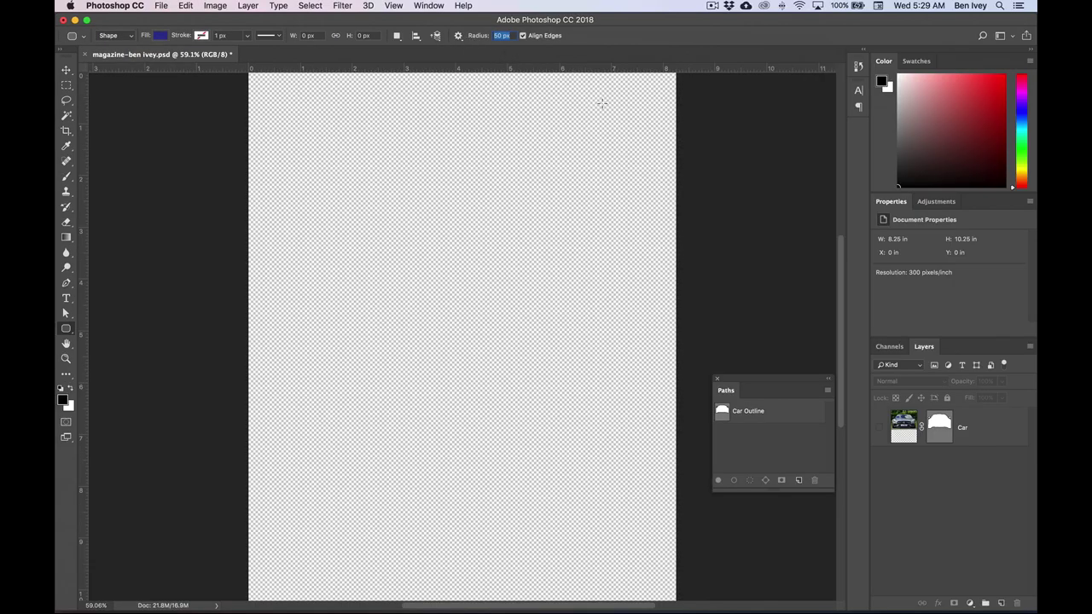
{"action": "scroll", "coordinate": [603, 103], "scroll_direction": "up", "scroll_amount": 3}
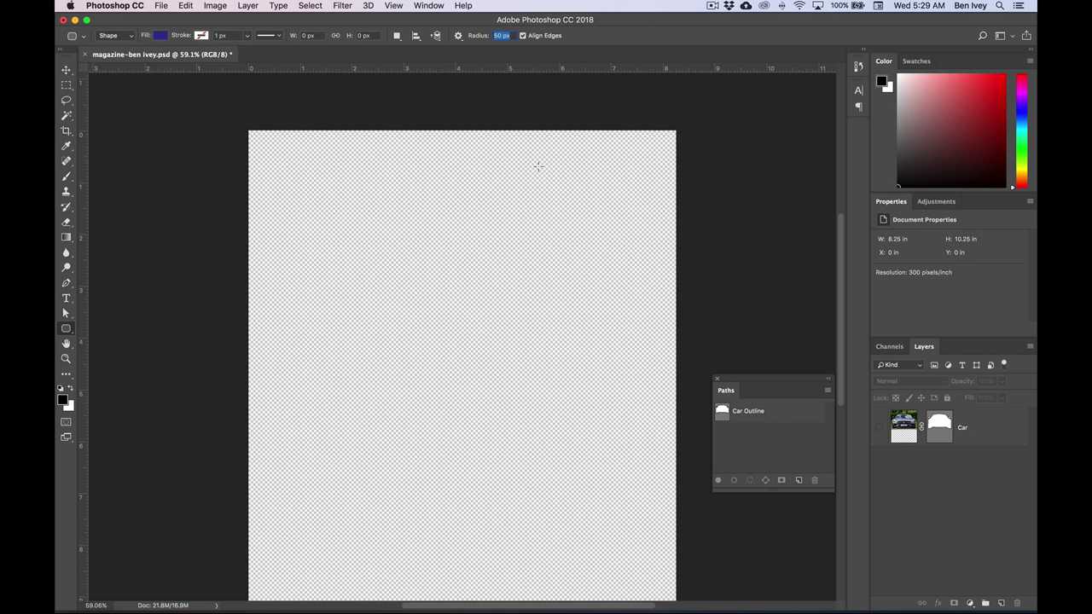
{"action": "left_click_drag", "start_coordinate": [538, 166], "coordinate": [641, 358]}
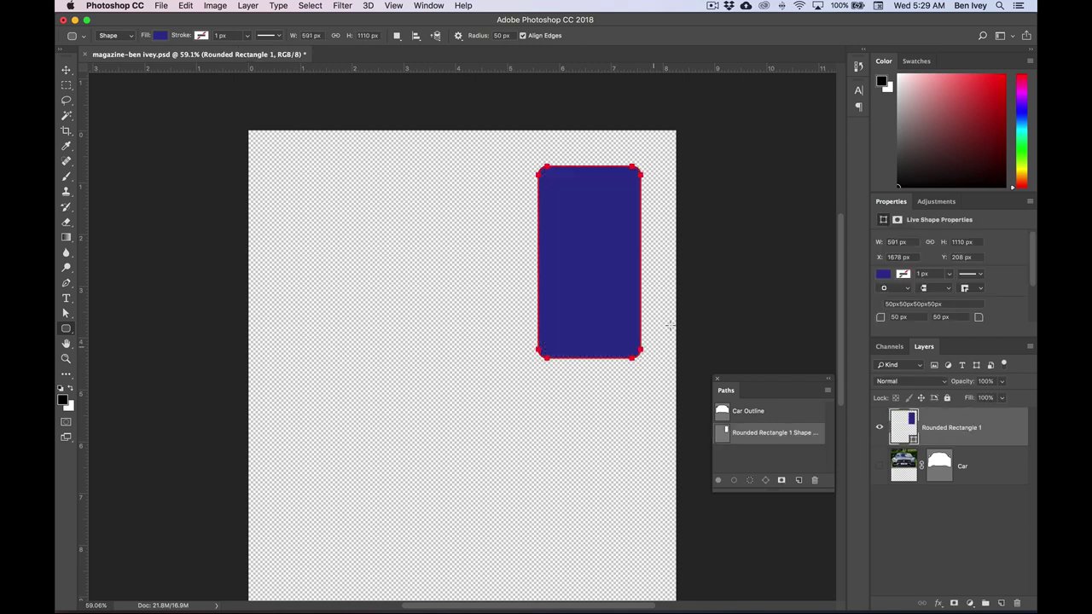
Select the Rounded Rectangle 1 layer and set the shape's size to 500 px wide and 1230 px high
{"action": "left_click_drag", "start_coordinate": [681, 216], "coordinate": [670, 169]}
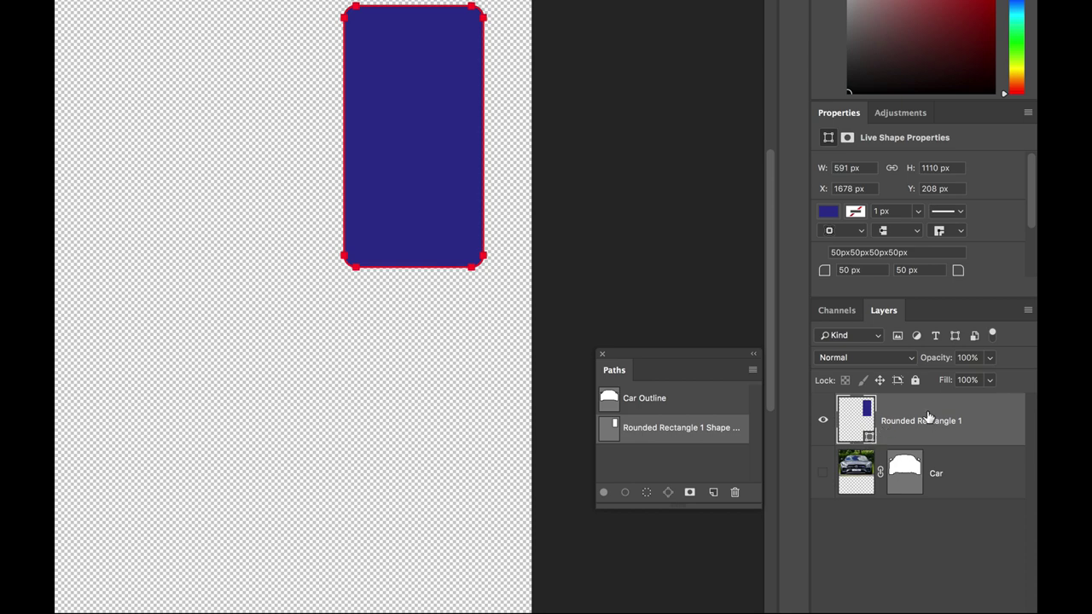
{"action": "left_click", "coordinate": [947, 544]}
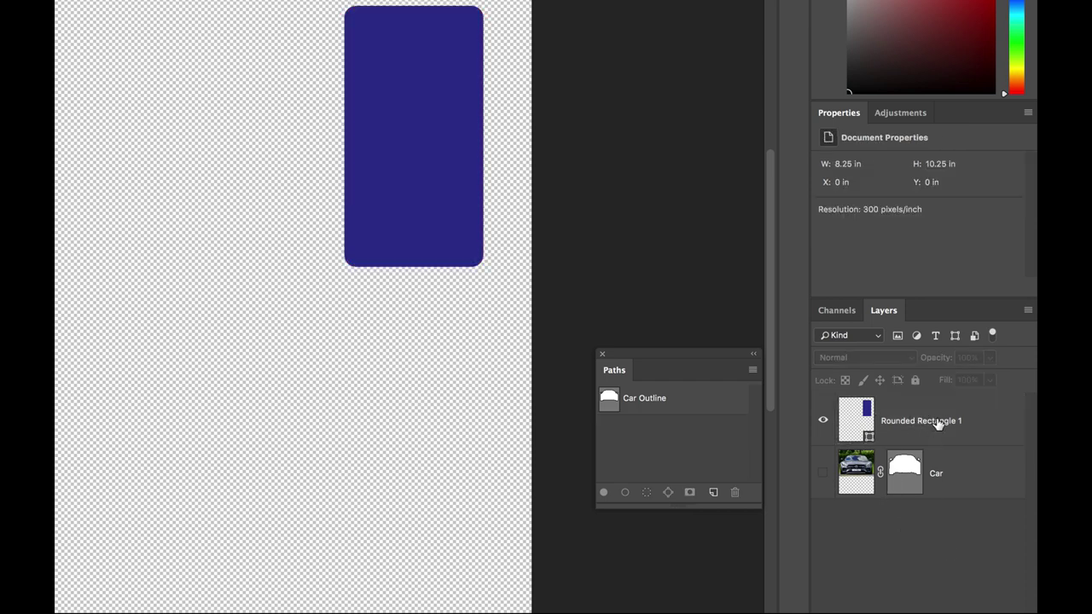
{"action": "left_click", "coordinate": [982, 422]}
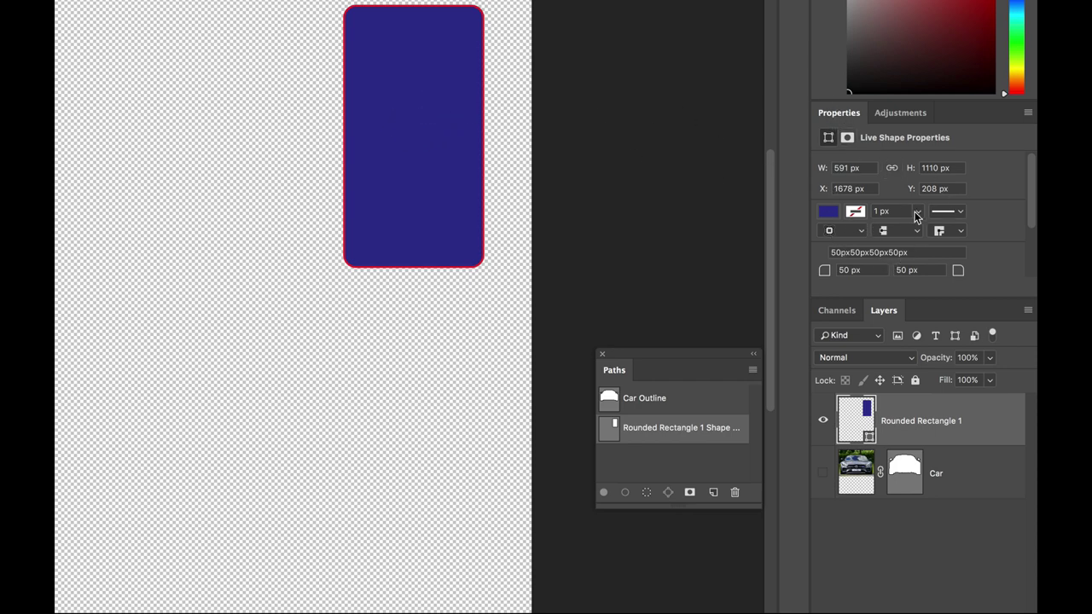
{"action": "left_click_drag", "start_coordinate": [923, 295], "coordinate": [922, 400]}
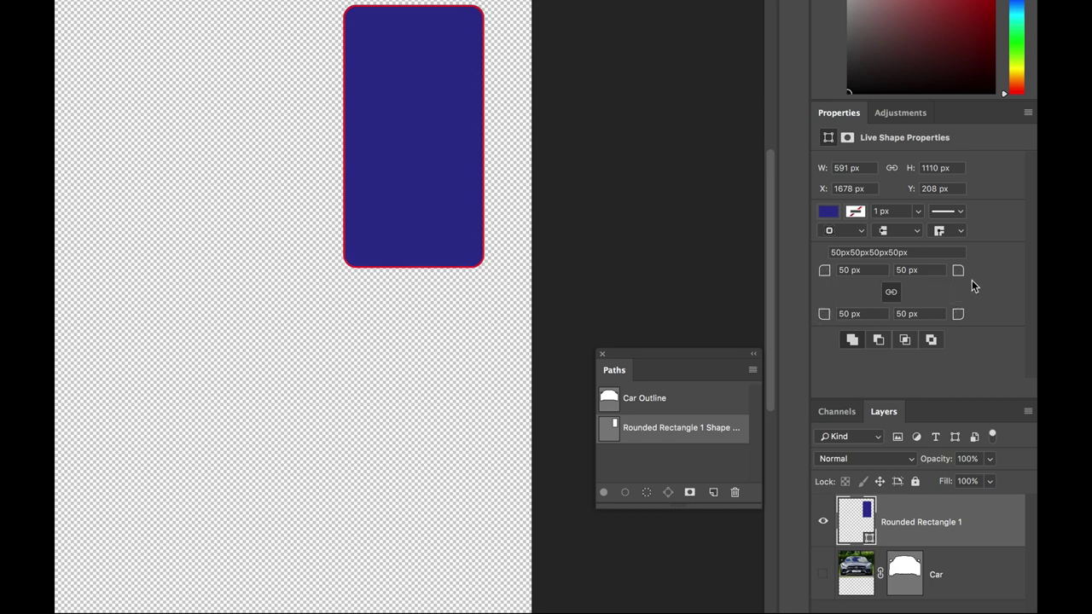
{"action": "left_click", "coordinate": [838, 168]}
{"action": "type", "text": "500"}
{"action": "key", "text": "Tab"}
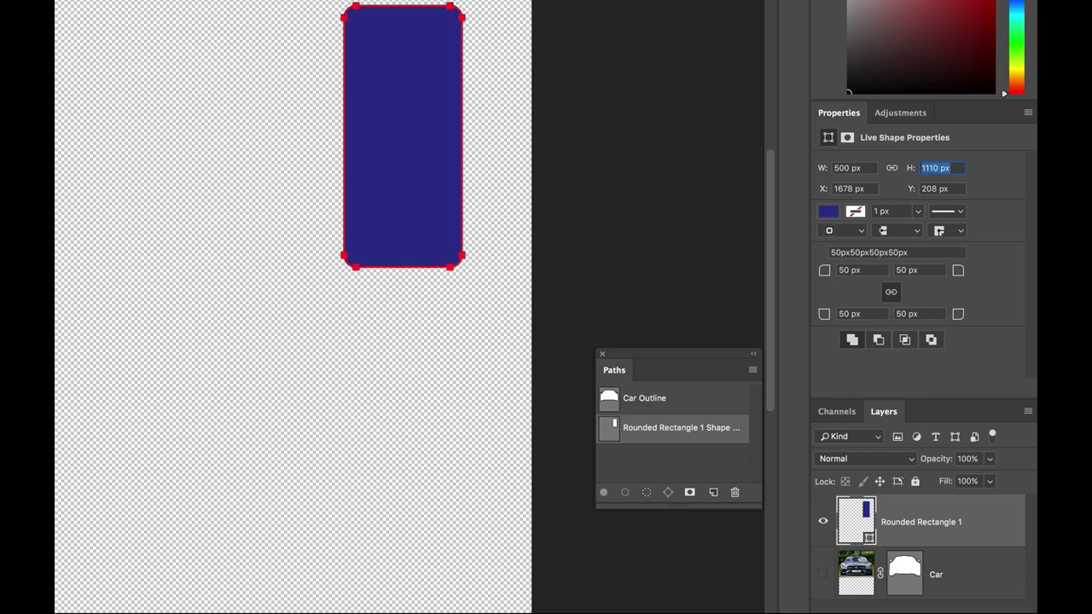
{"action": "type", "text": "1230"}
{"action": "key", "text": "Tab"}
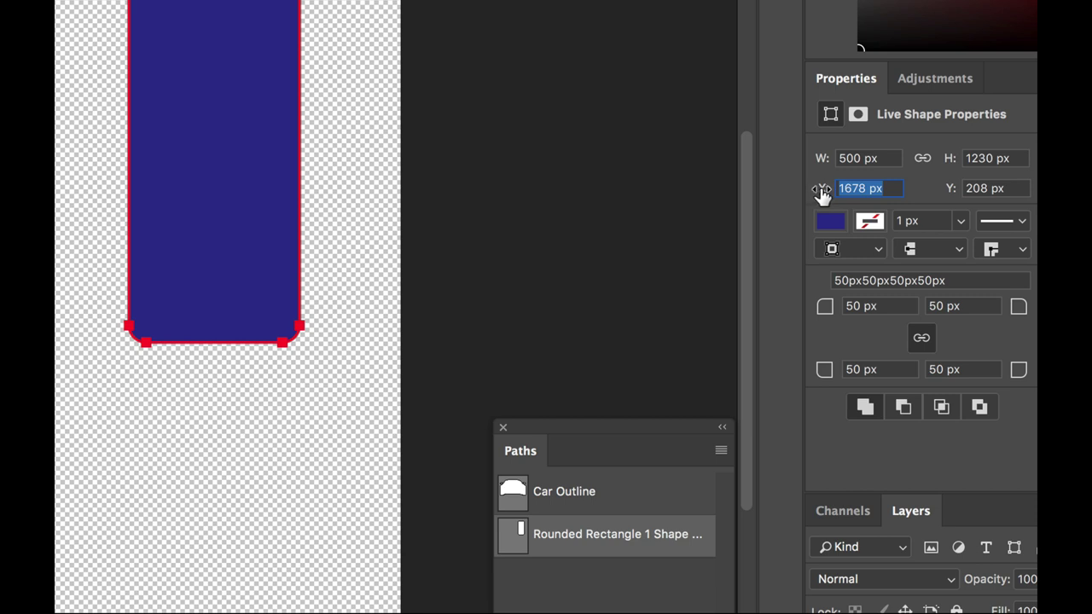
Position the dark blue rounded rectangle at X 1866 px and Y 0 px
{"action": "left_click_drag", "start_coordinate": [821, 193], "coordinate": [1028, 204]}
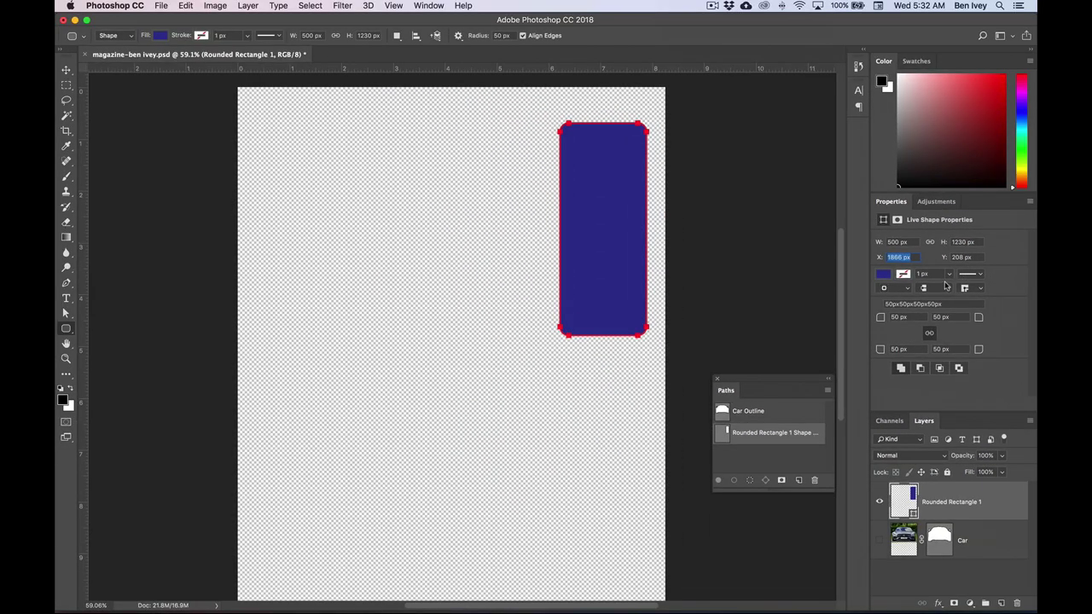
{"action": "left_click_drag", "start_coordinate": [947, 270], "coordinate": [858, 270]}
{"action": "key", "text": "shift+Tab"}
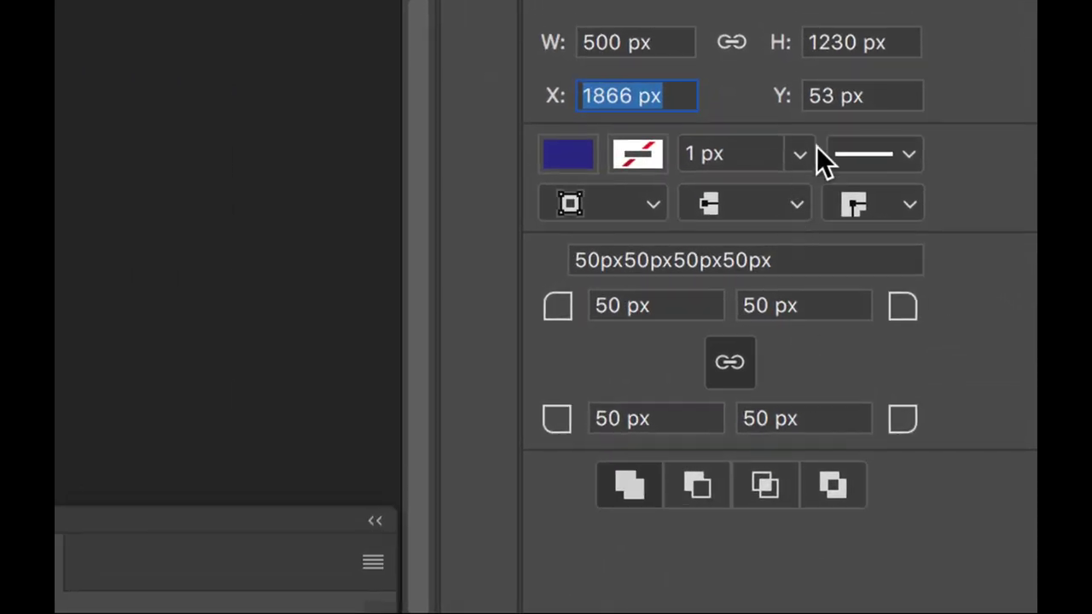
{"action": "left_click", "coordinate": [850, 95]}
{"action": "type", "text": "0"}
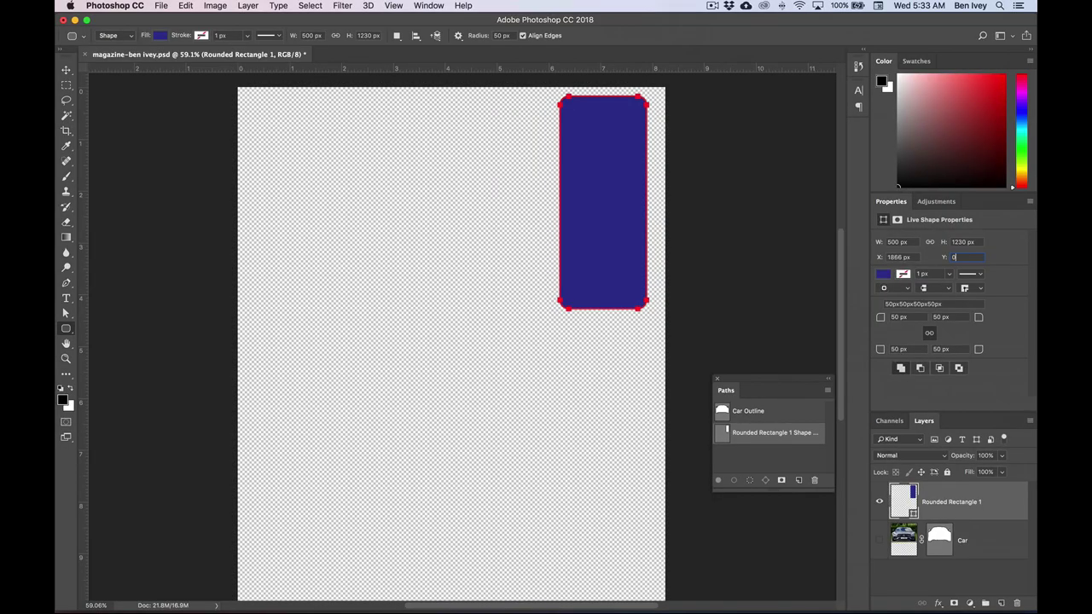
{"action": "key", "text": "Return"}
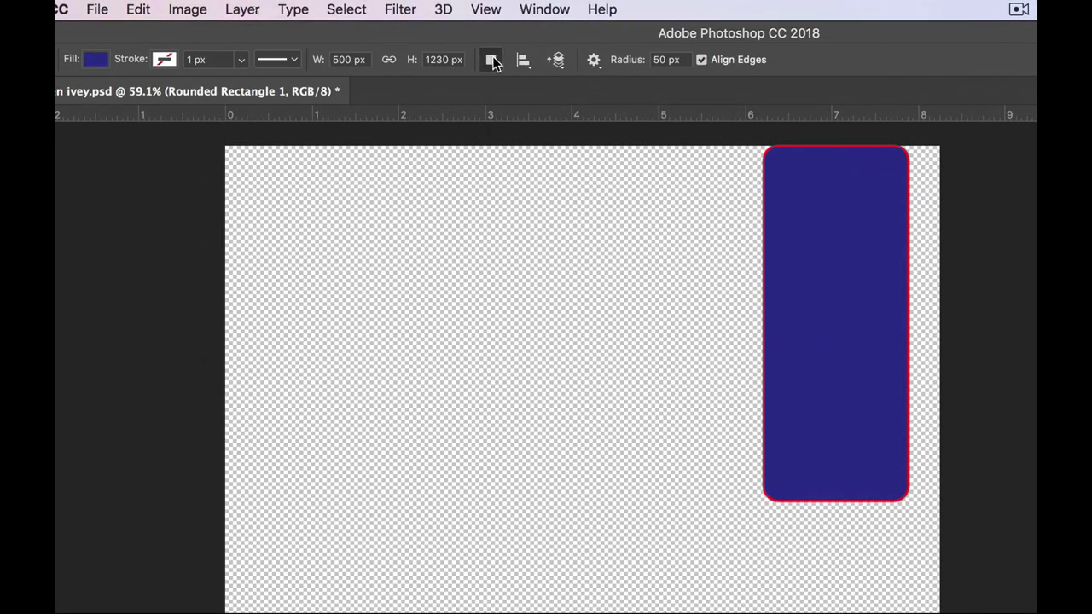
With Subtract Front Shape, draw a rounded cutout about 331 by 366 px in the upper part of the blue shape
{"action": "left_click", "coordinate": [492, 60]}
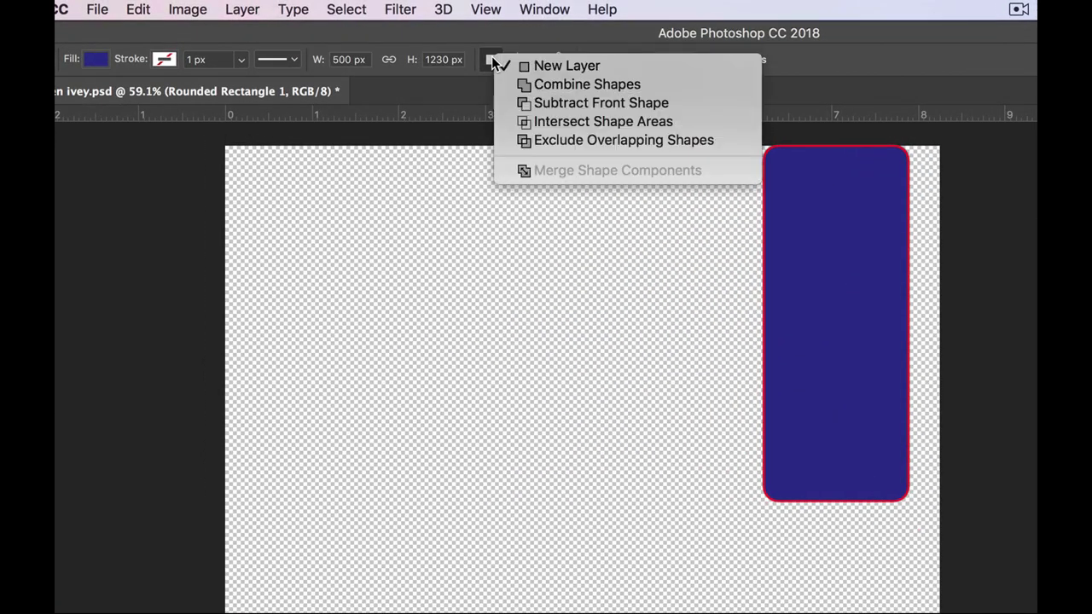
{"action": "left_click", "coordinate": [542, 112]}
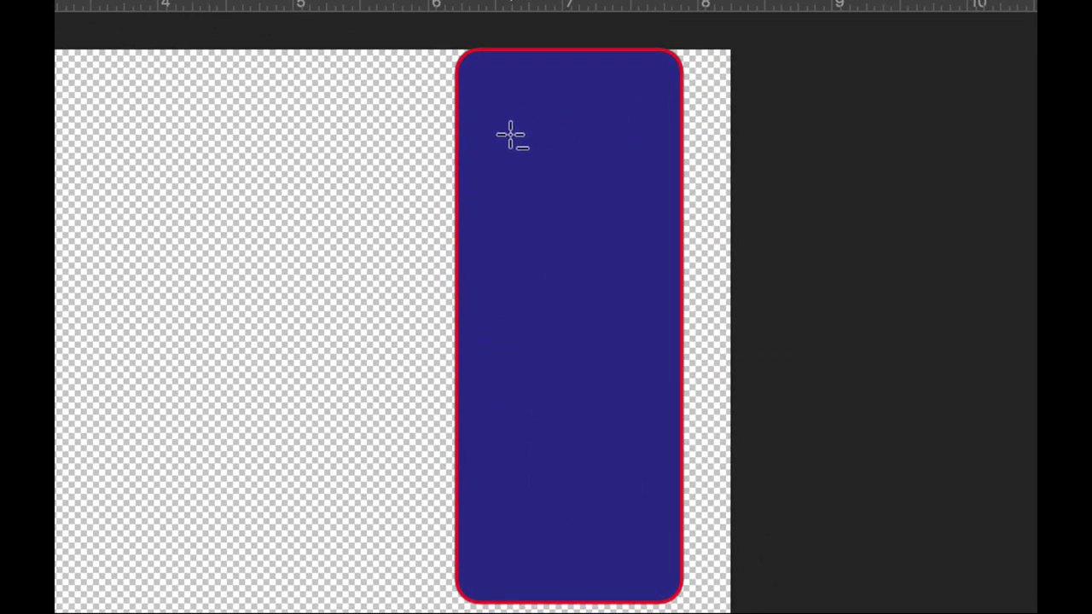
{"action": "left_click_drag", "start_coordinate": [500, 118], "coordinate": [646, 281]}
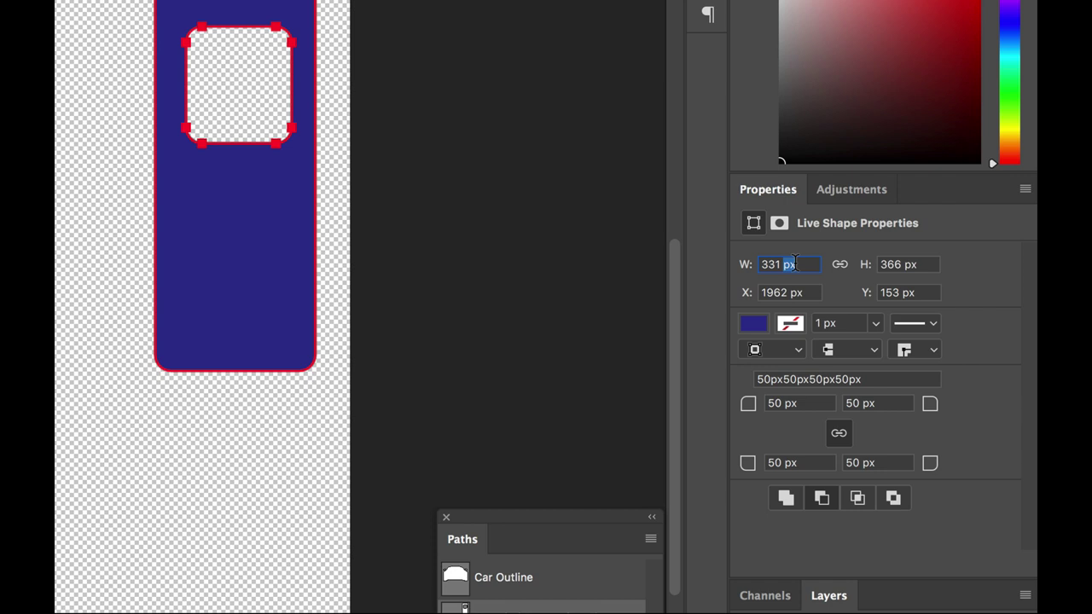
Set the cutout's width and height to 300 px each
{"action": "type", "text": "3"}
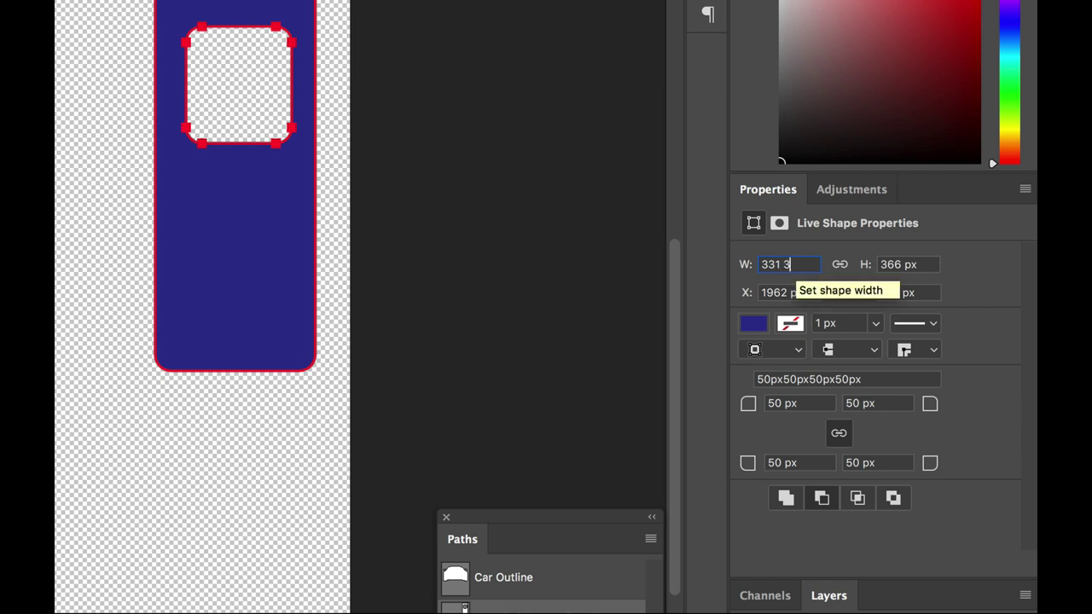
{"action": "triple_click", "coordinate": [794, 264]}
{"action": "type", "text": "300"}
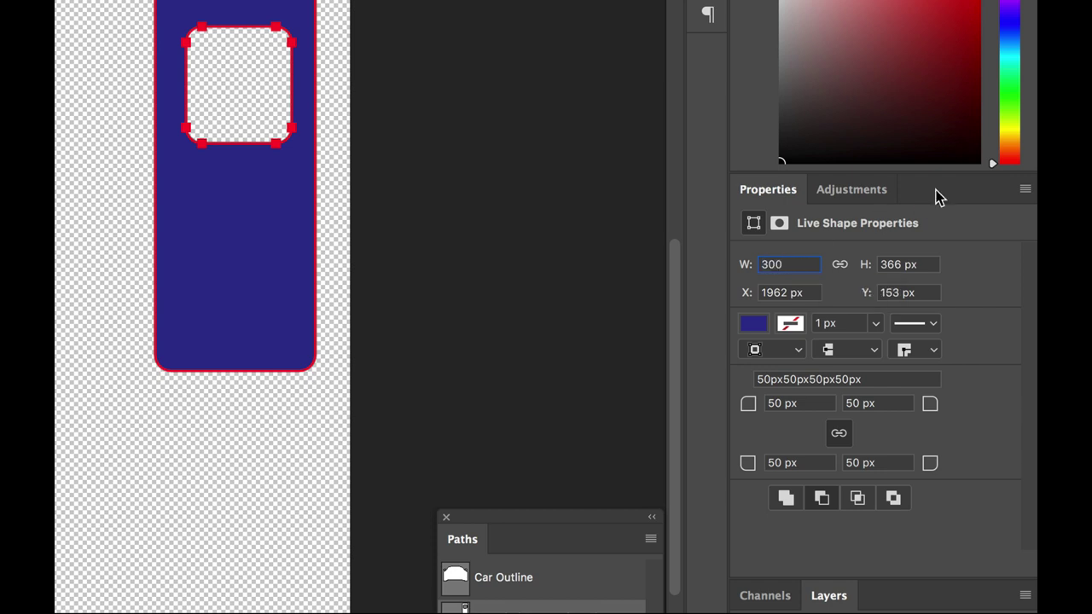
{"action": "key", "text": "Tab"}
{"action": "type", "text": "300"}
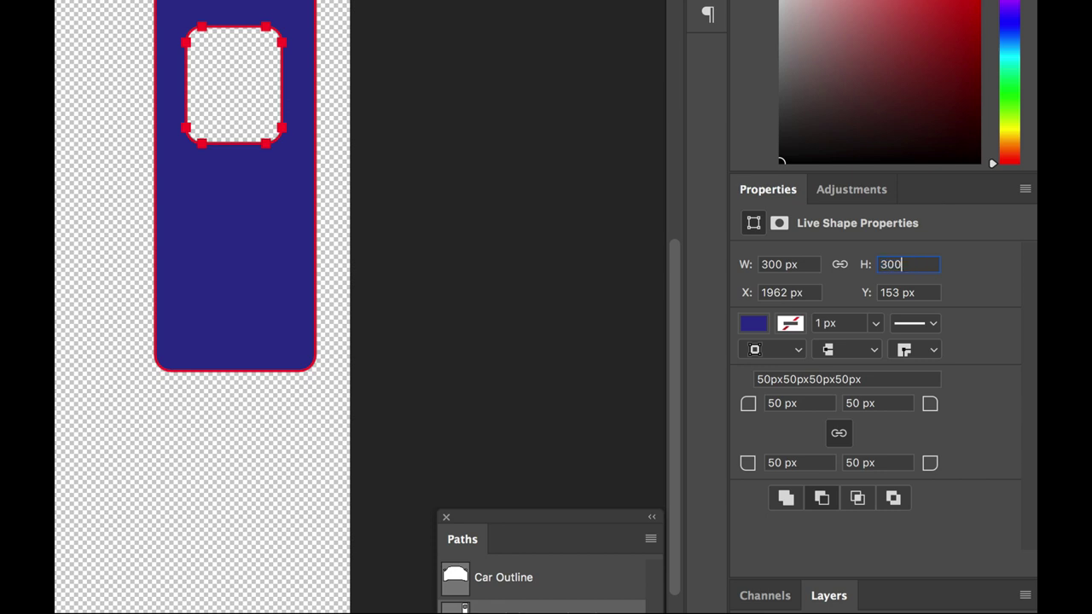
{"action": "key", "text": "Tab"}
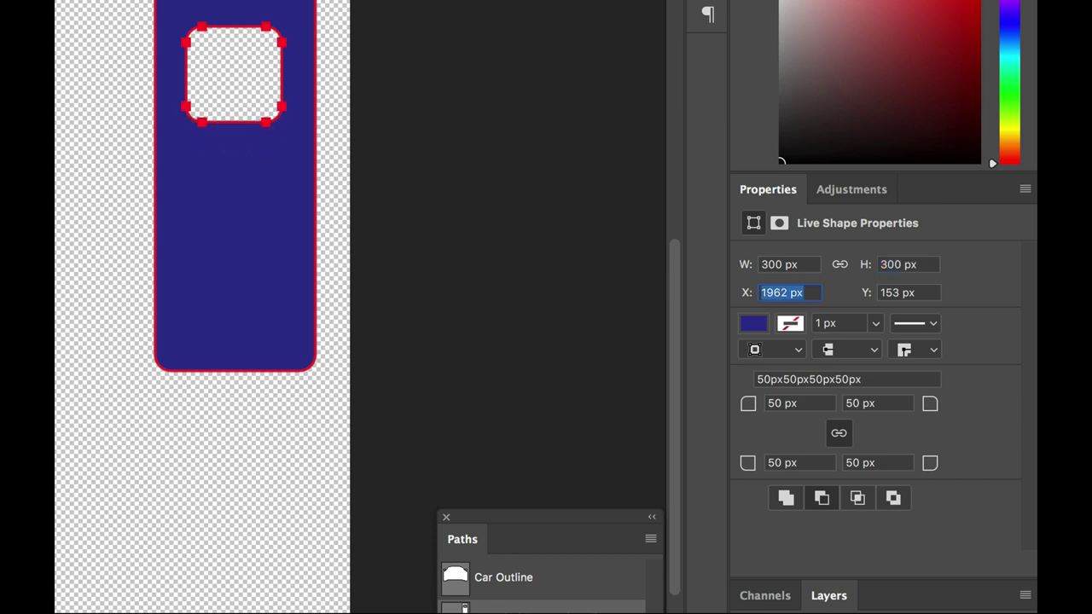
Position the cutout at X 1965 px and Y 135 px
{"action": "type", "text": "1965"}
{"action": "key", "text": "Tab"}
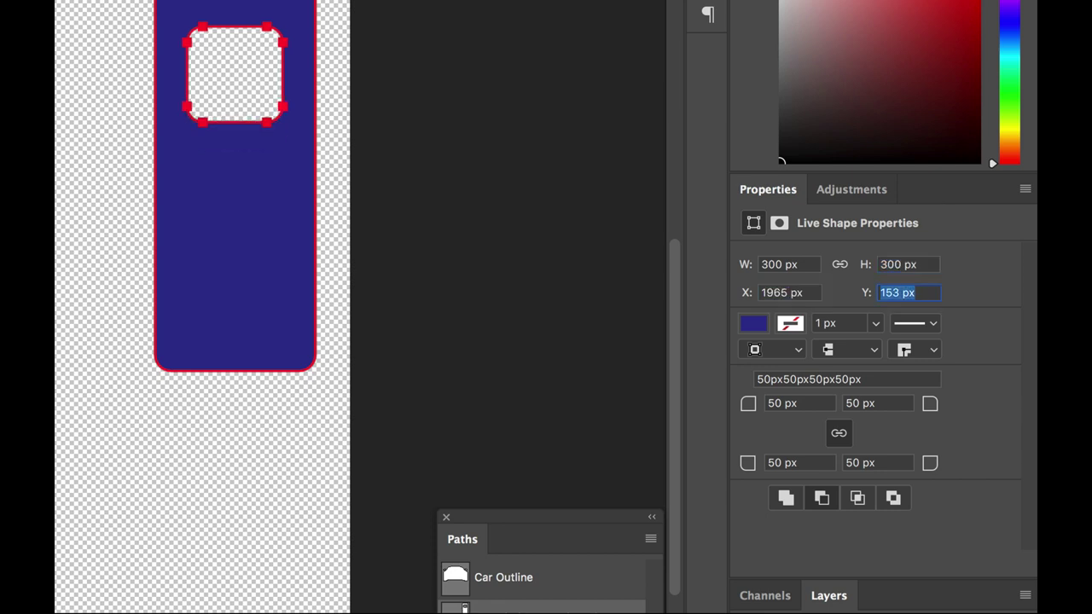
{"action": "type", "text": "135"}
{"action": "key", "text": "Tab"}
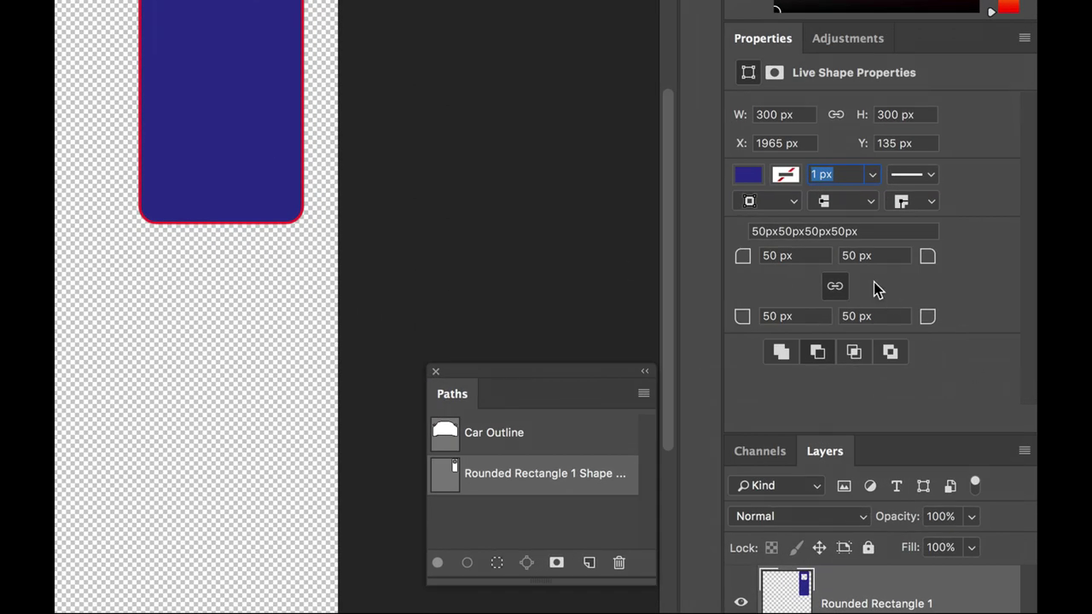
Set all four linked corner radii of the cutout to 0 px
{"action": "left_click", "coordinate": [794, 256]}
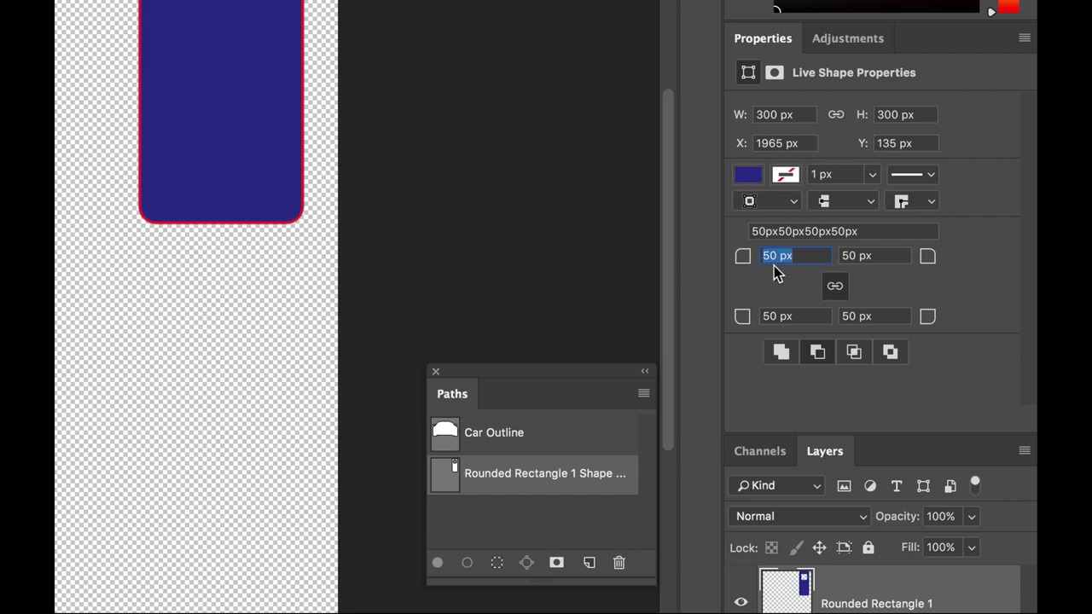
{"action": "type", "text": "0"}
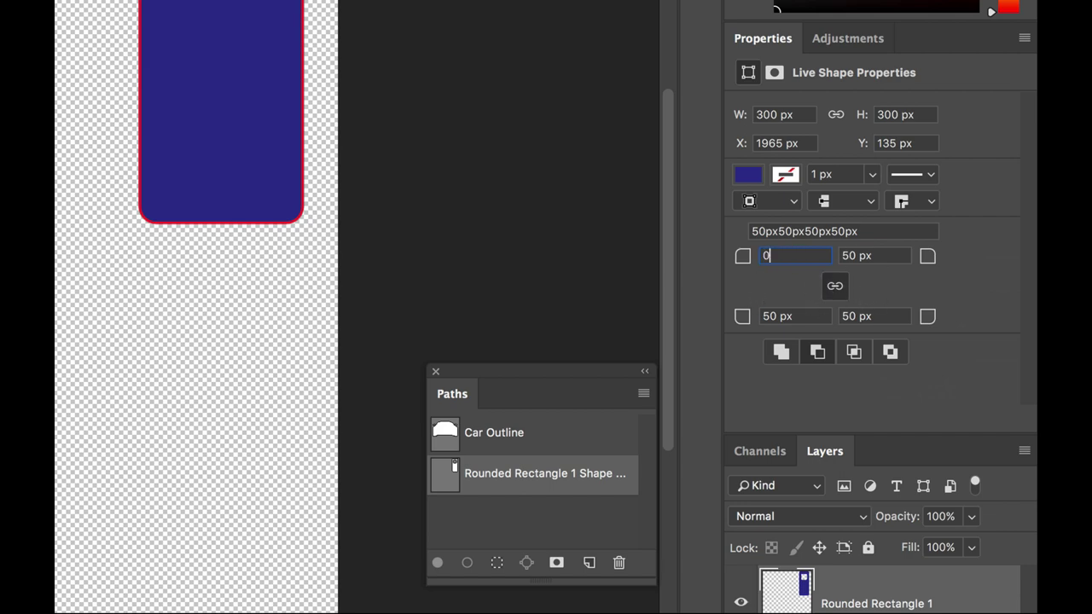
{"action": "left_click", "coordinate": [835, 287]}
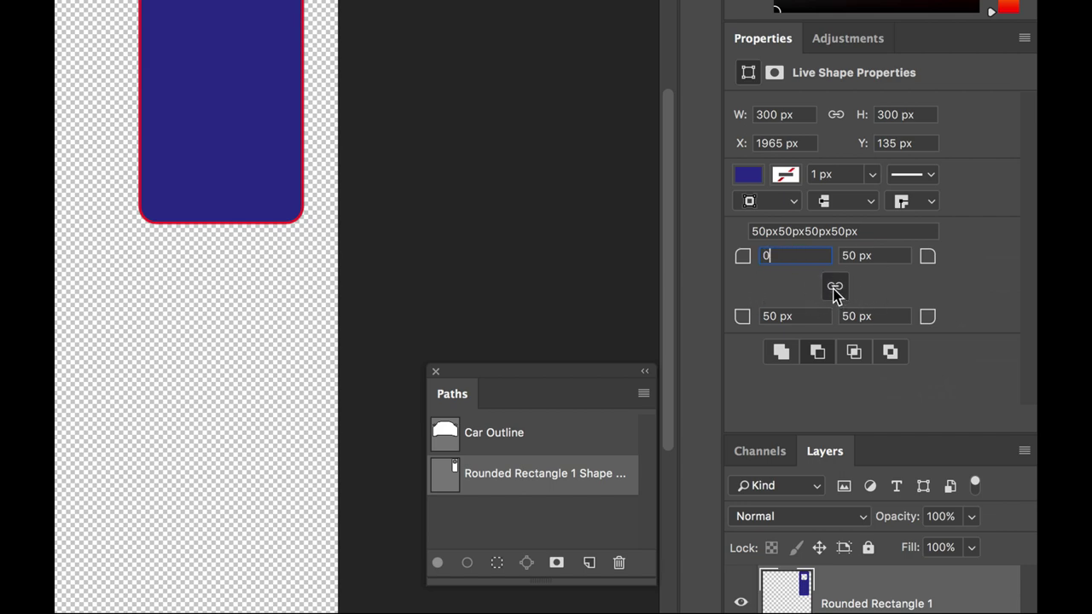
{"action": "left_click", "coordinate": [874, 256]}
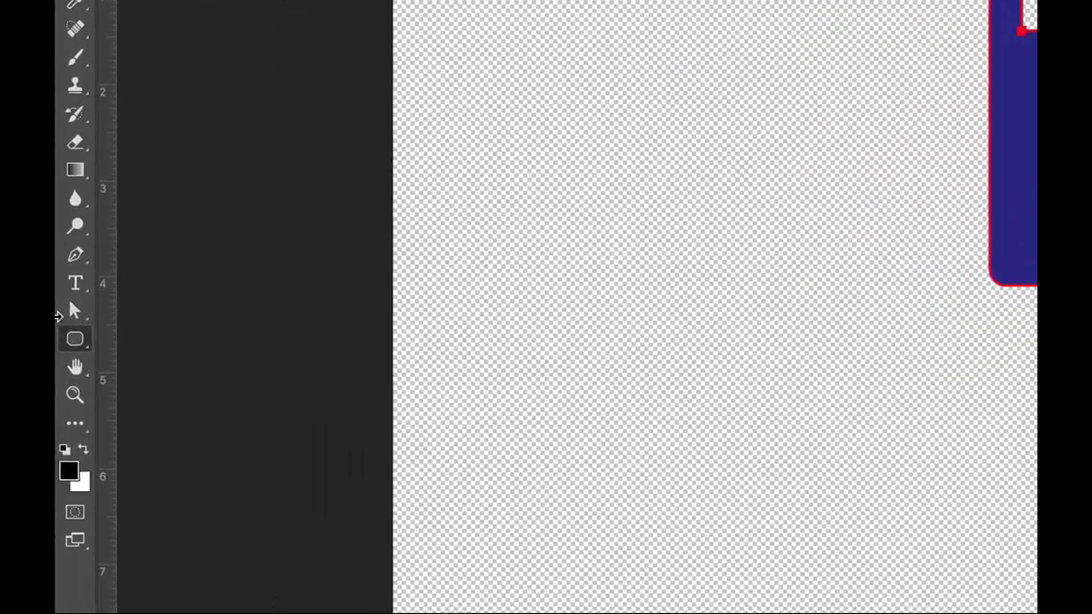
Select the outer blue shape with the Path Selection Tool, unlink its corner radii and set both top corners to 0 px
{"action": "left_click", "coordinate": [63, 314]}
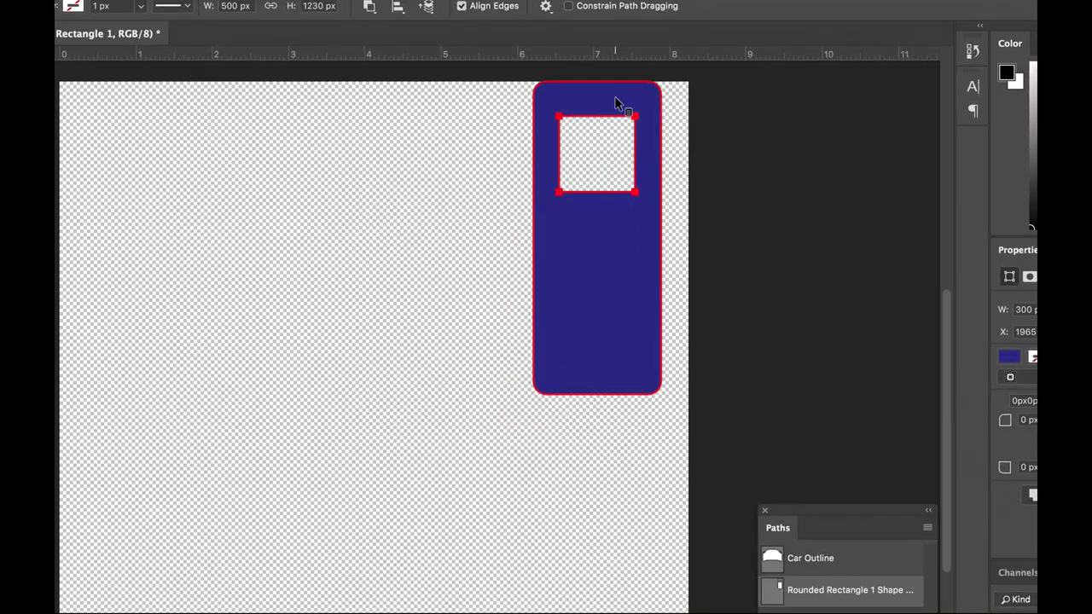
{"action": "left_click", "coordinate": [612, 101]}
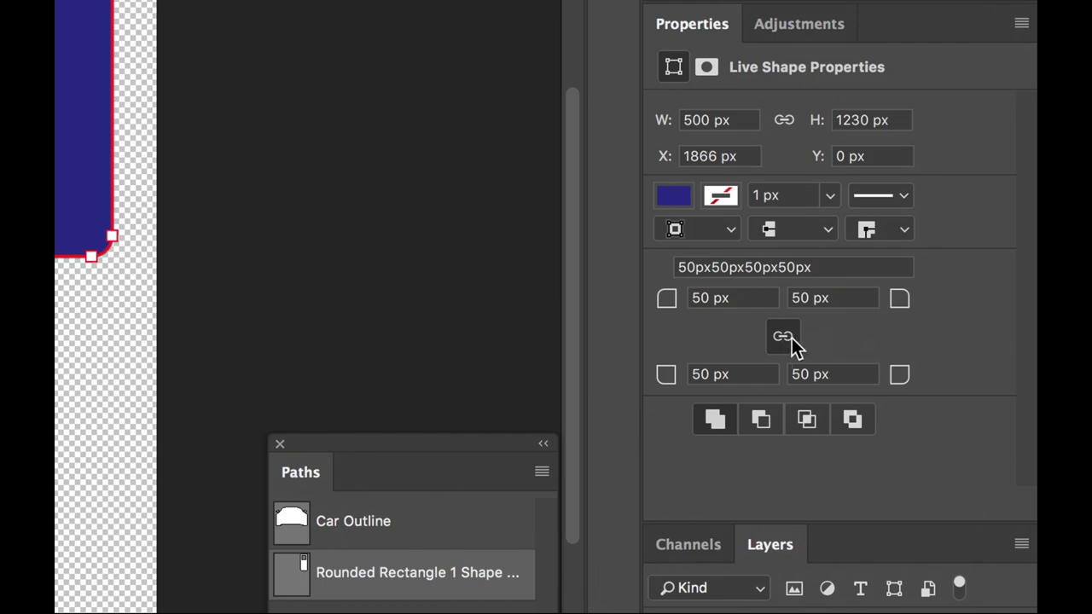
{"action": "left_click", "coordinate": [702, 298]}
{"action": "left_click_drag", "start_coordinate": [701, 297], "coordinate": [782, 308]}
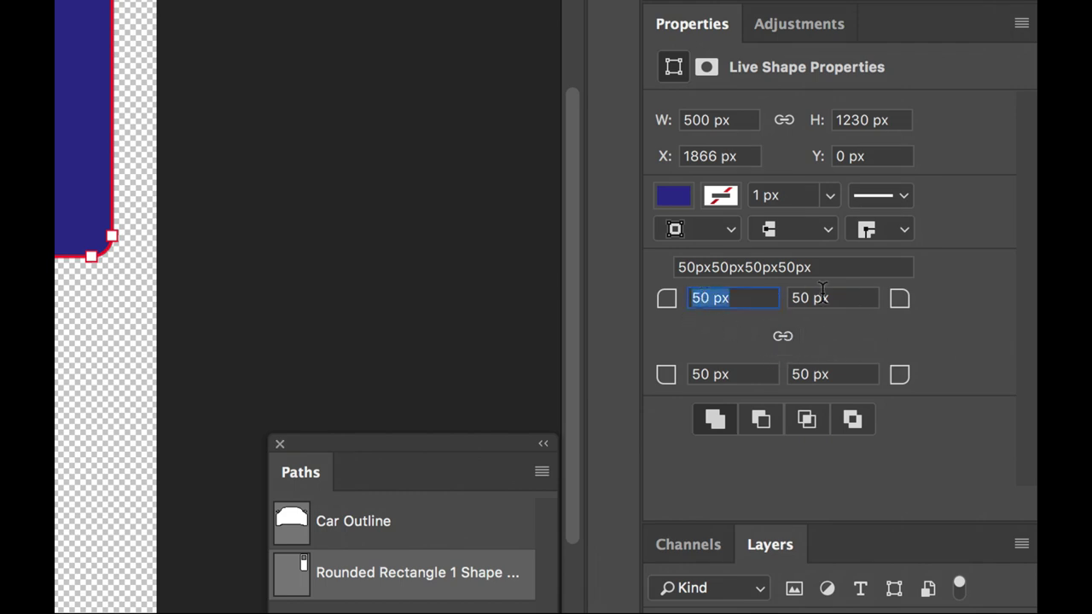
{"action": "type", "text": "0"}
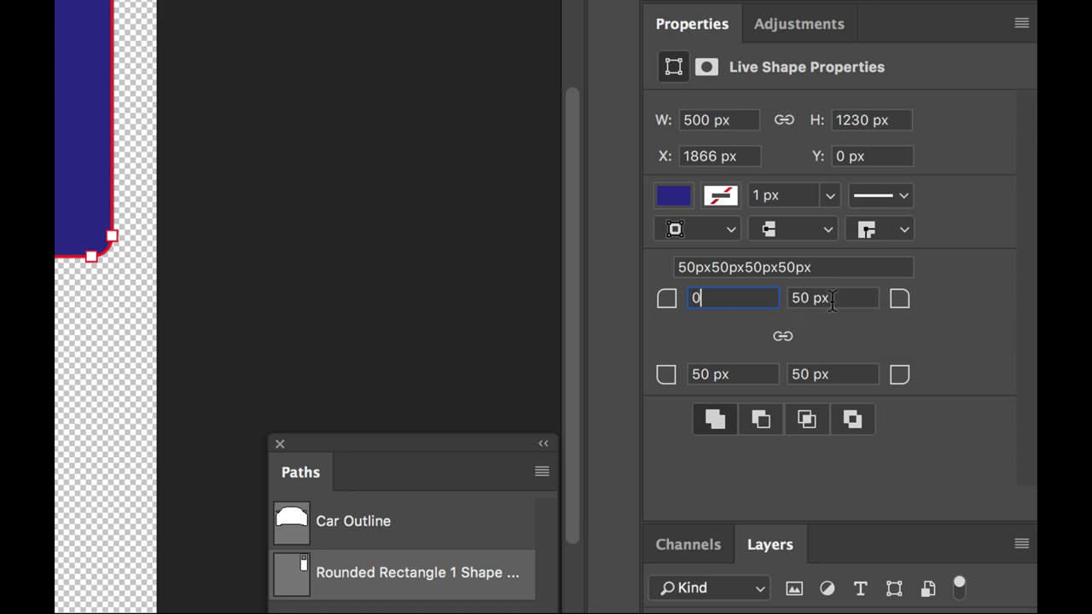
{"action": "key", "text": "Tab"}
{"action": "type", "text": "0"}
{"action": "scroll", "coordinate": [832, 300], "scroll_direction": "up", "scroll_amount": 15}
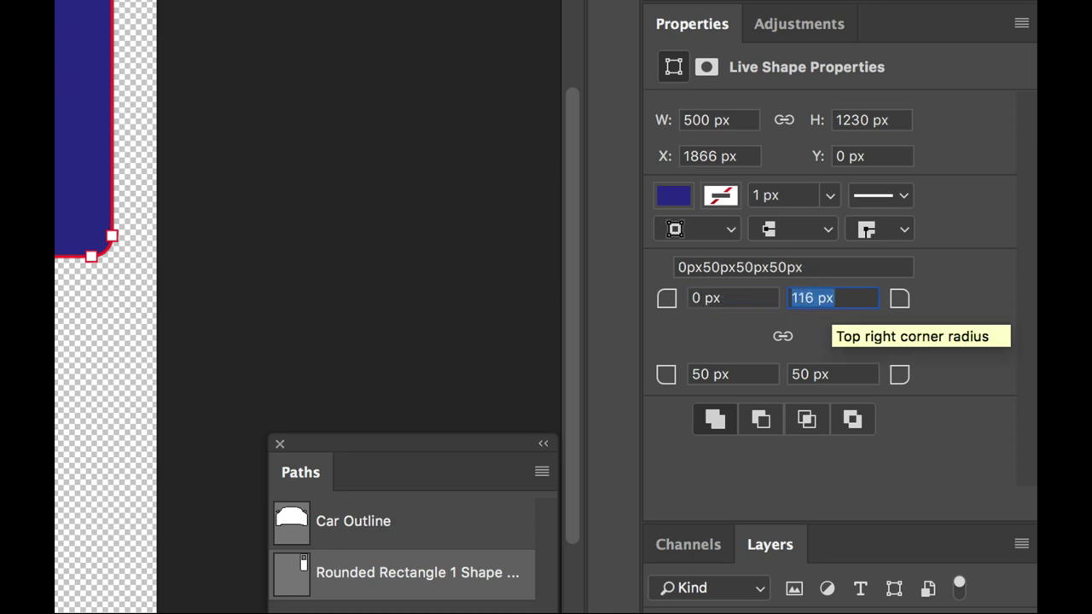
{"action": "triple_click", "coordinate": [832, 301]}
{"action": "type", "text": "0"}
{"action": "key", "text": "Return"}
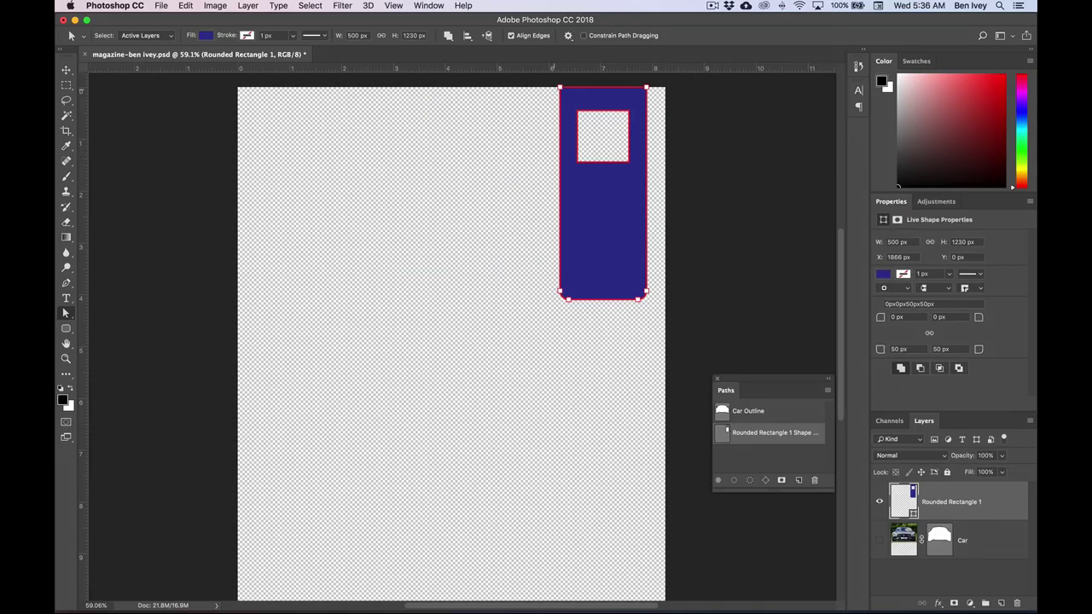
Deselect the shape's path and save the document
{"action": "key", "text": "Escape"}
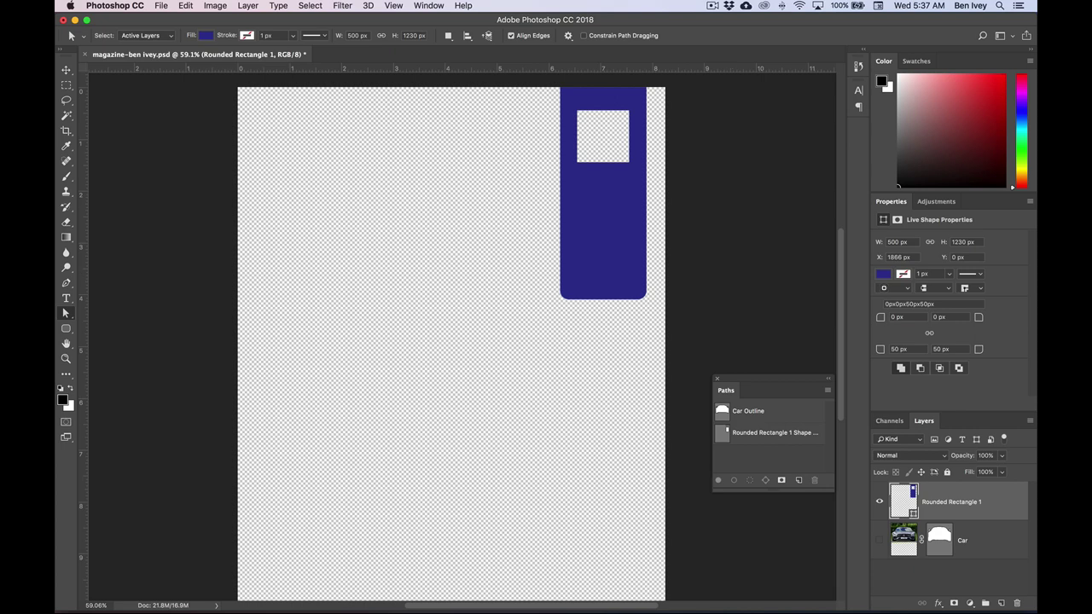
{"action": "left_click", "coordinate": [160, 5]}
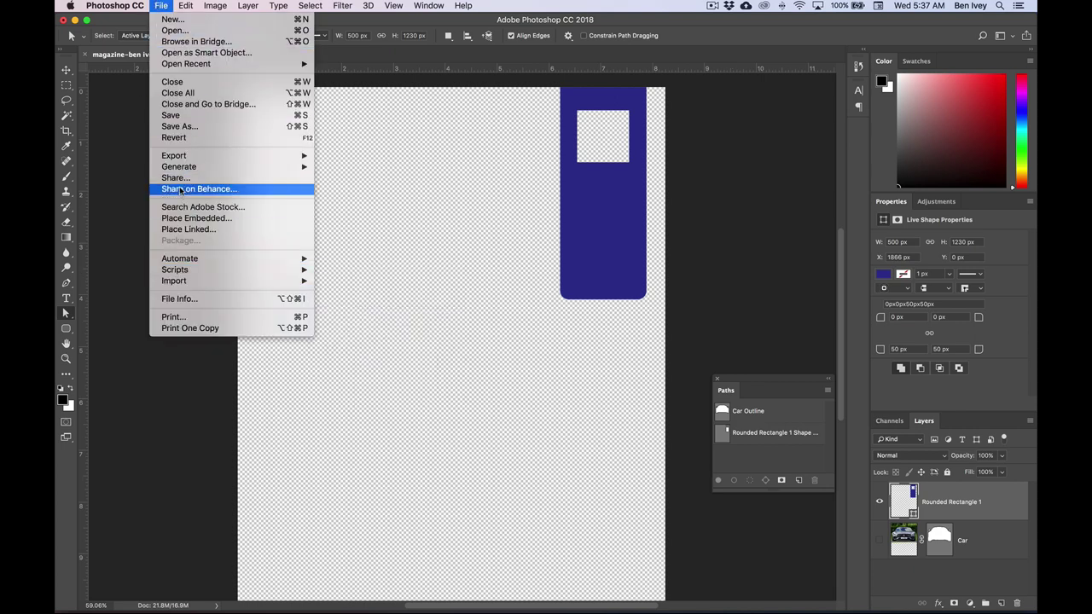
{"action": "left_click", "coordinate": [179, 115]}
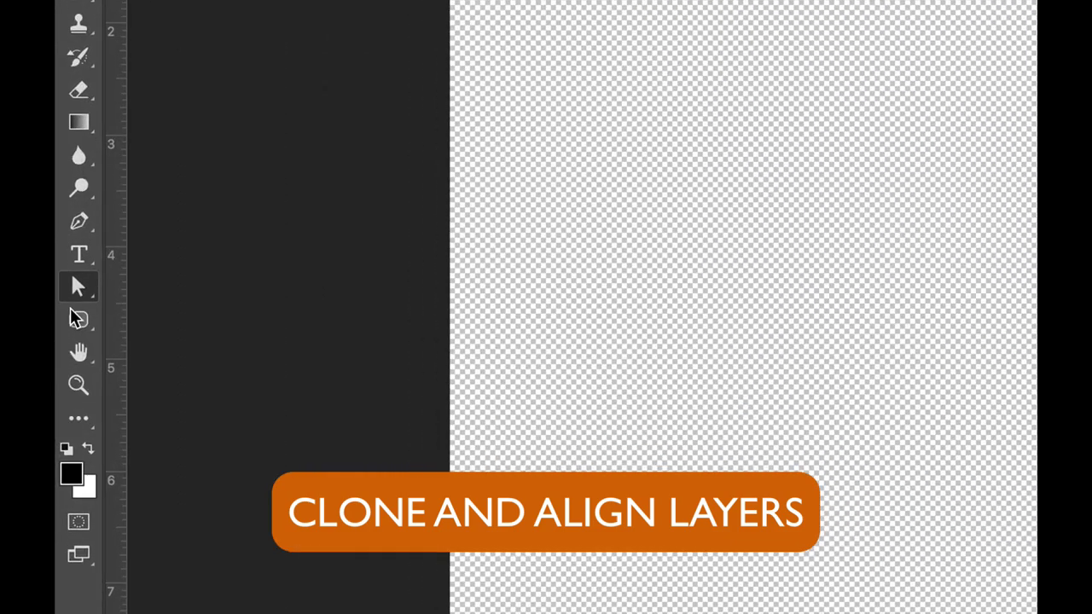
Switch to the Rectangle Tool in Shape mode
{"action": "left_click_drag", "start_coordinate": [67, 329], "coordinate": [169, 323]}
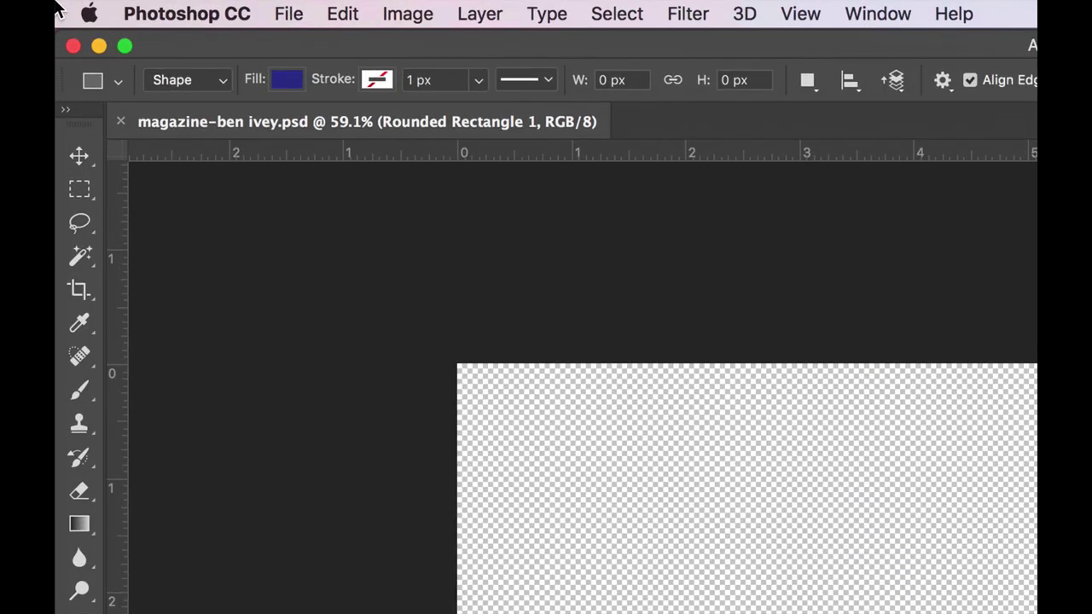
{"action": "left_click", "coordinate": [111, 38]}
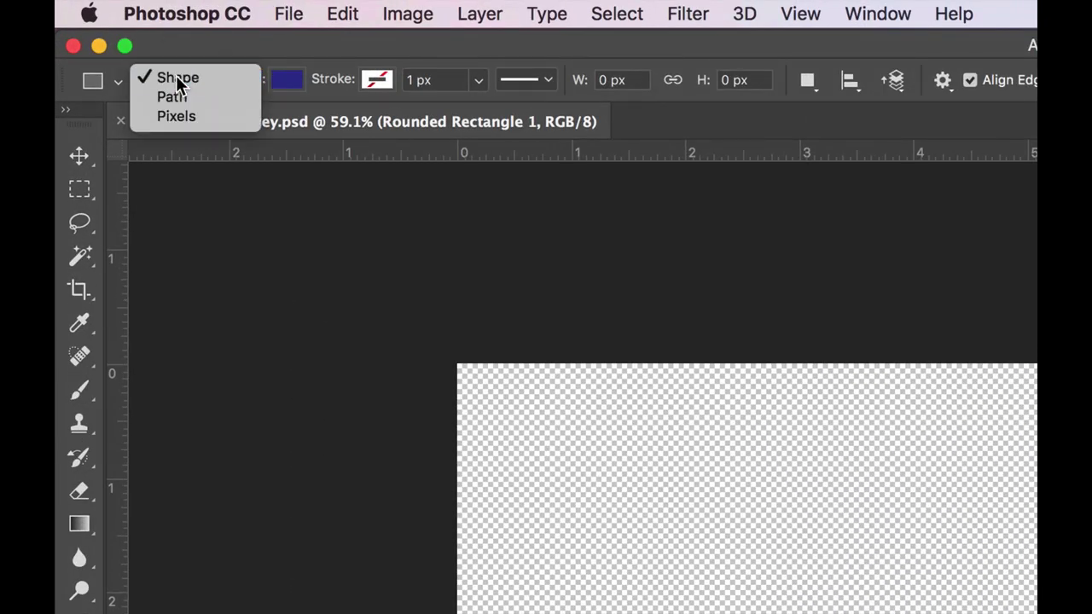
{"action": "left_click", "coordinate": [177, 82]}
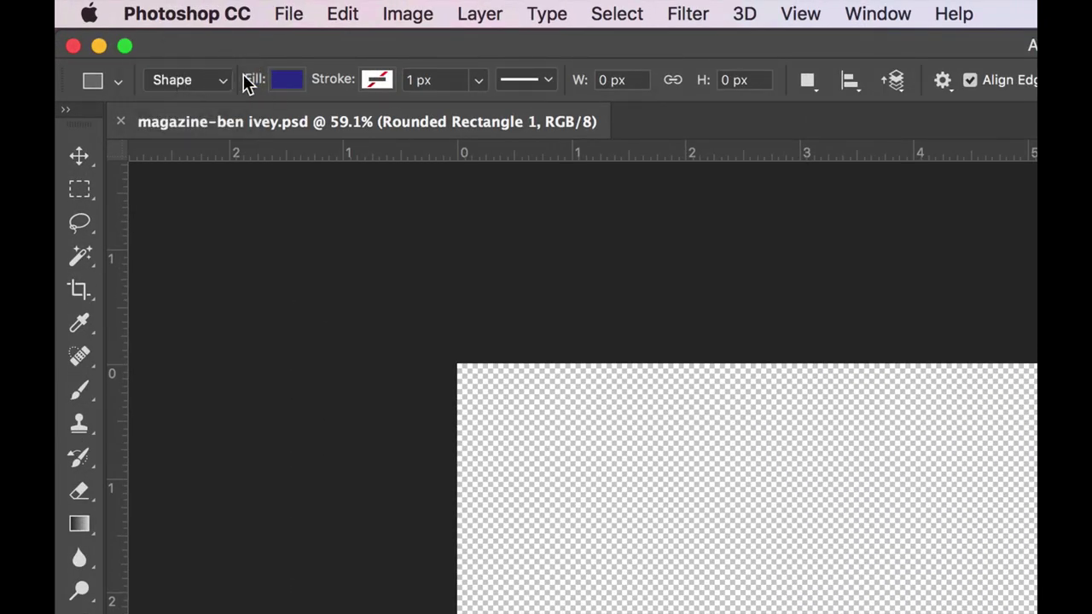
Set the Rectangle Tool's shape fill to white and its stroke to dark red with a 15 px width
{"action": "left_click", "coordinate": [288, 81]}
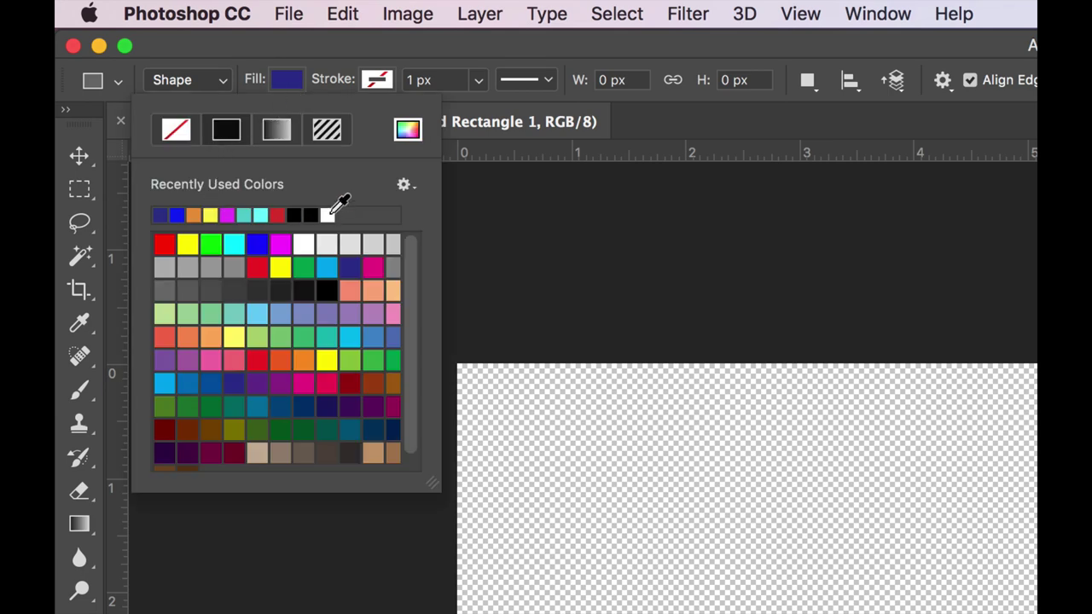
{"action": "left_click", "coordinate": [328, 215]}
{"action": "left_click", "coordinate": [328, 51]}
{"action": "left_click", "coordinate": [377, 81]}
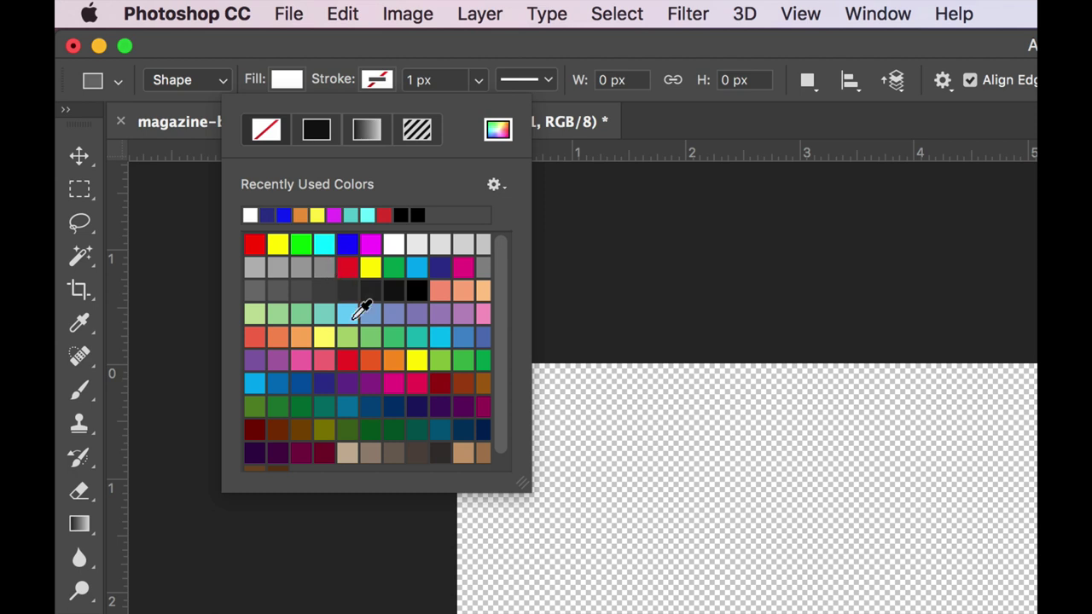
{"action": "left_click", "coordinate": [439, 384]}
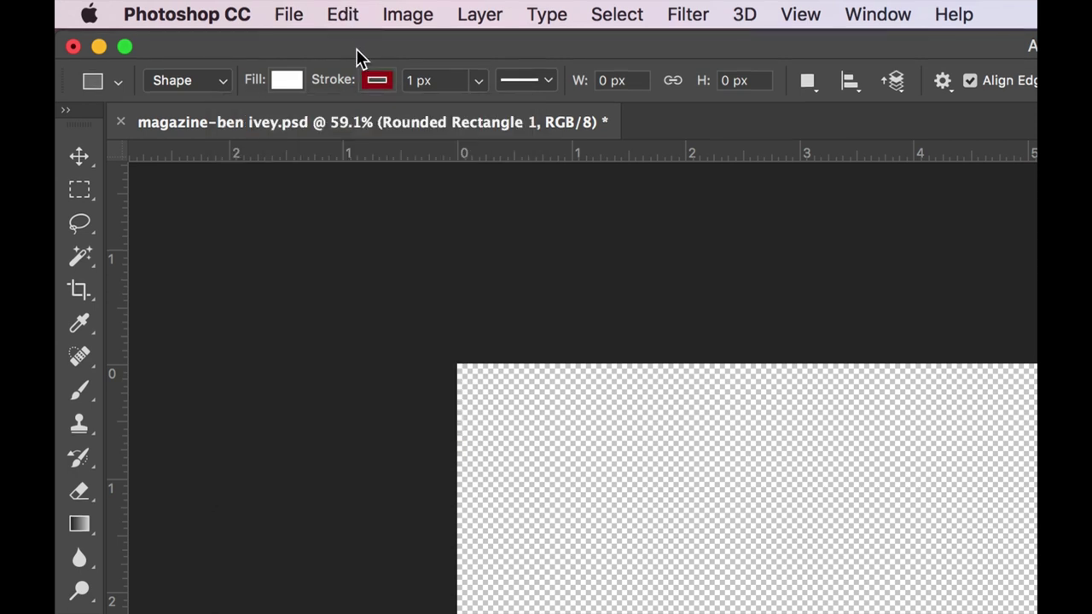
{"action": "left_click", "coordinate": [434, 82]}
{"action": "type", "text": "15"}
{"action": "key", "text": "Return"}
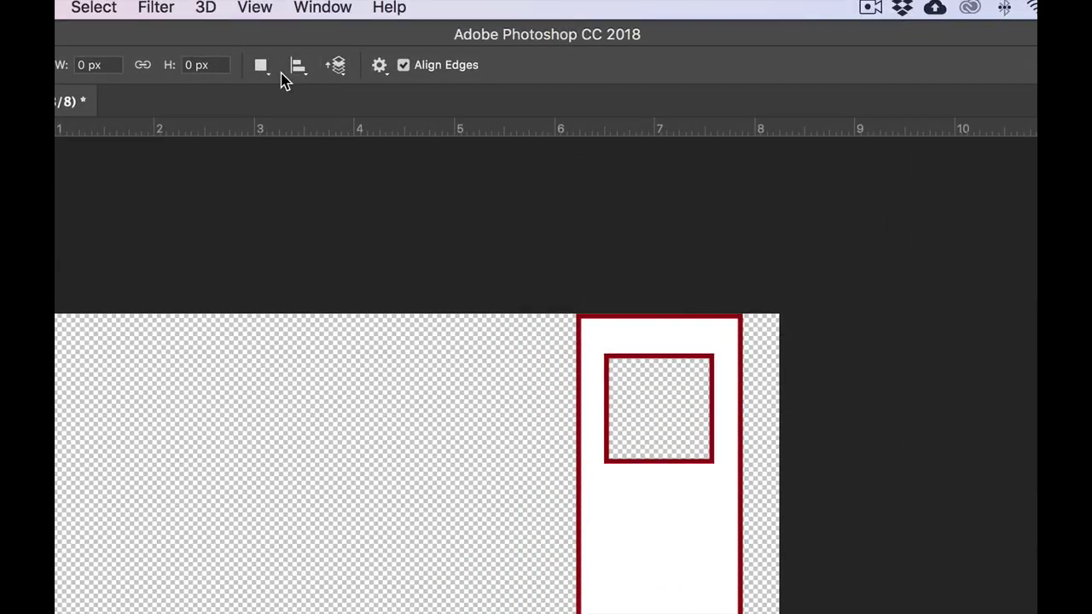
Set new shapes to be drawn on a New Layer, and set the path display to 1 px thickness with the Default color
{"action": "left_click", "coordinate": [397, 37]}
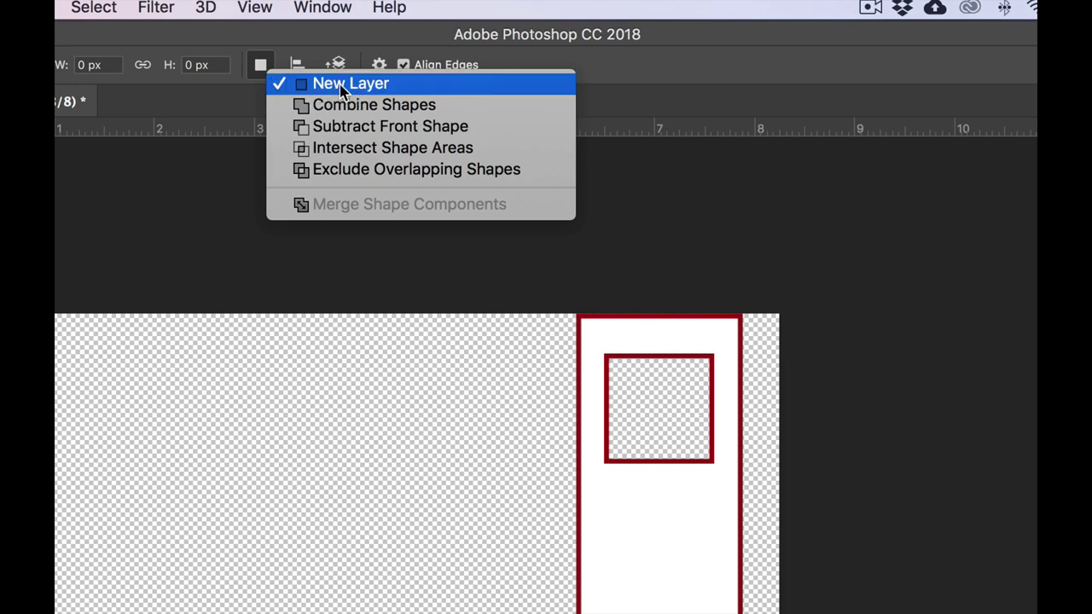
{"action": "left_click", "coordinate": [339, 46]}
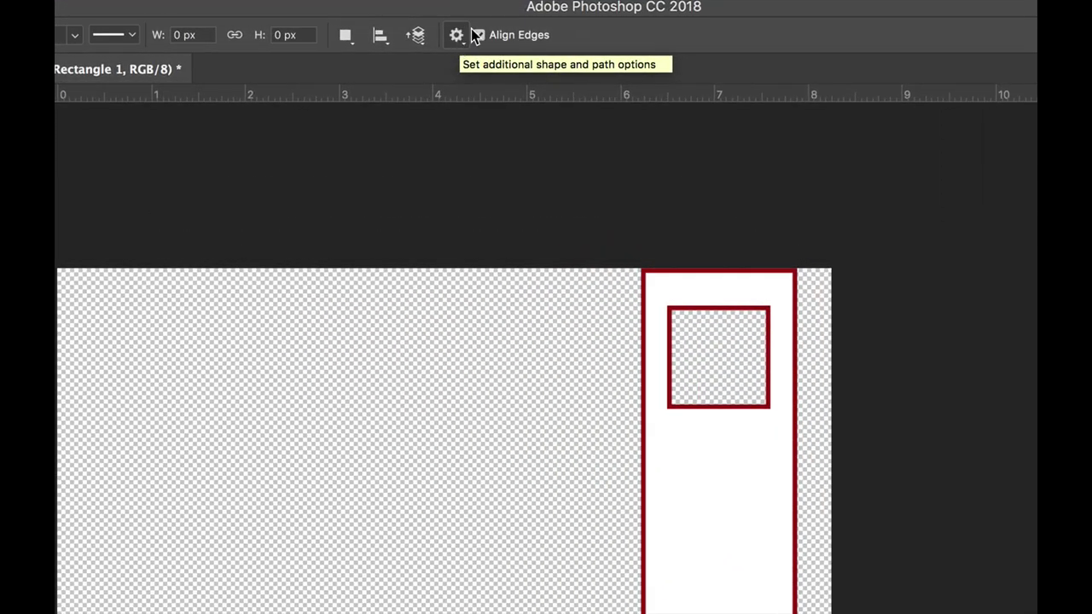
{"action": "left_click", "coordinate": [455, 36]}
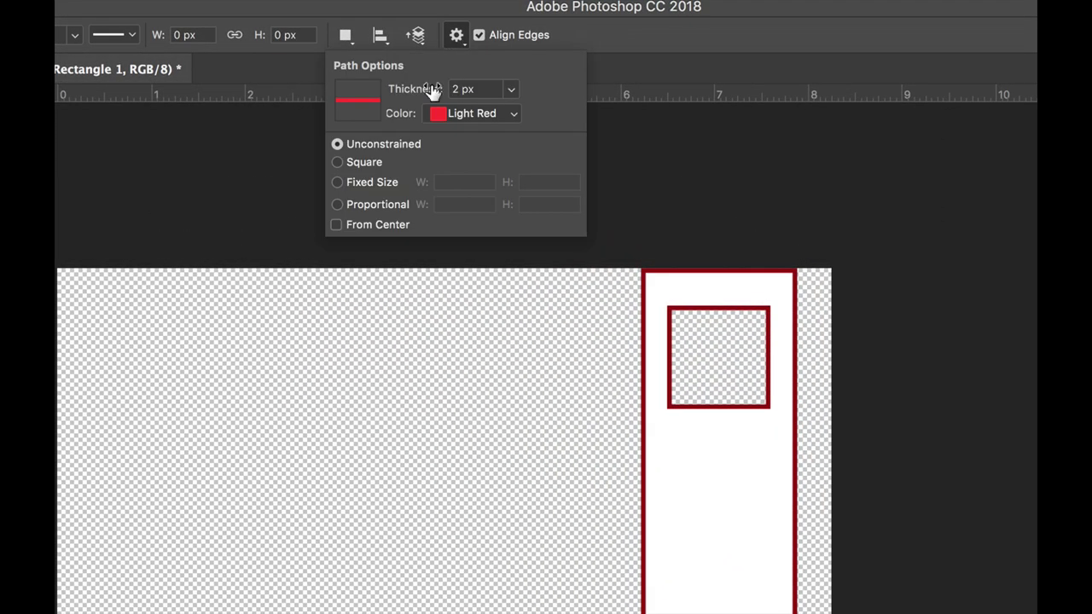
{"action": "left_click_drag", "start_coordinate": [480, 88], "coordinate": [452, 89]}
{"action": "type", "text": "1"}
{"action": "left_click", "coordinate": [514, 113]}
{"action": "left_click", "coordinate": [500, 78]}
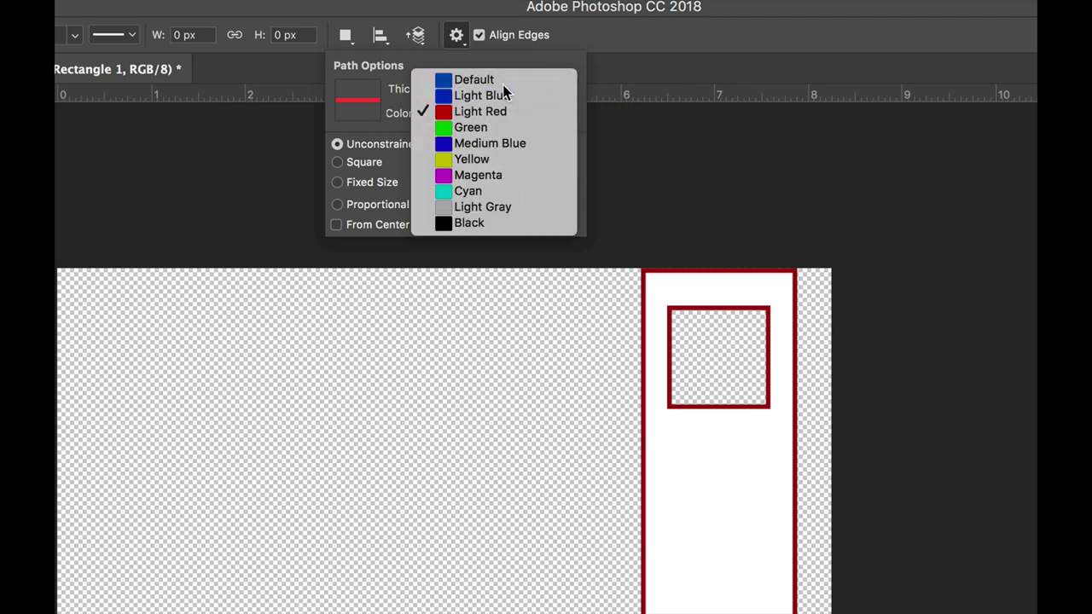
{"action": "left_click", "coordinate": [572, 38]}
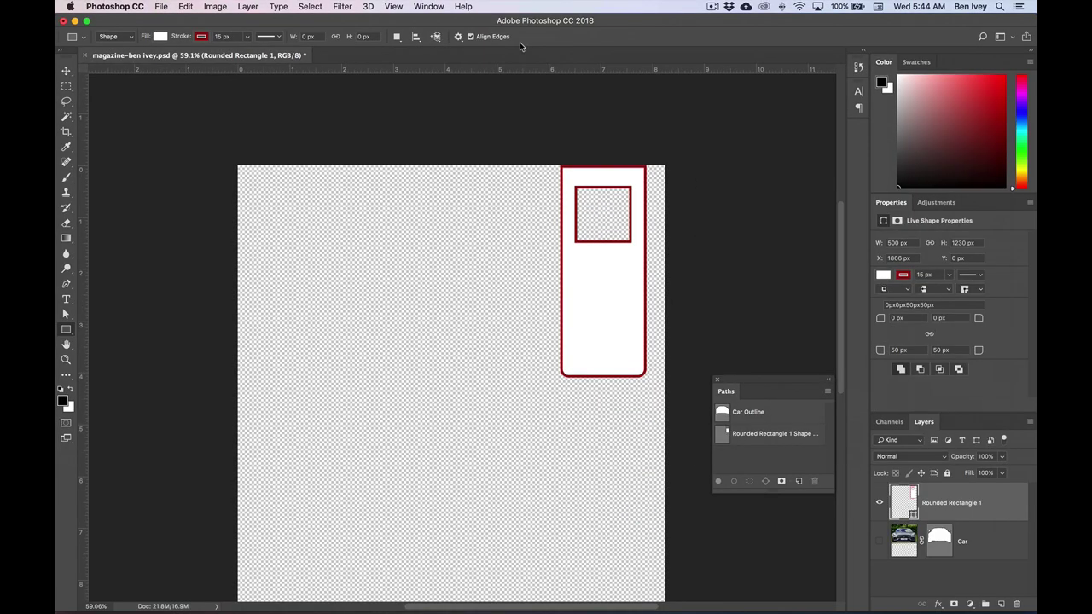
Draw a rectangle about 545 × 421 px near the page's lower-left corner and set its width and height to 600 px
{"action": "scroll", "coordinate": [412, 383], "scroll_direction": "down", "scroll_amount": 5}
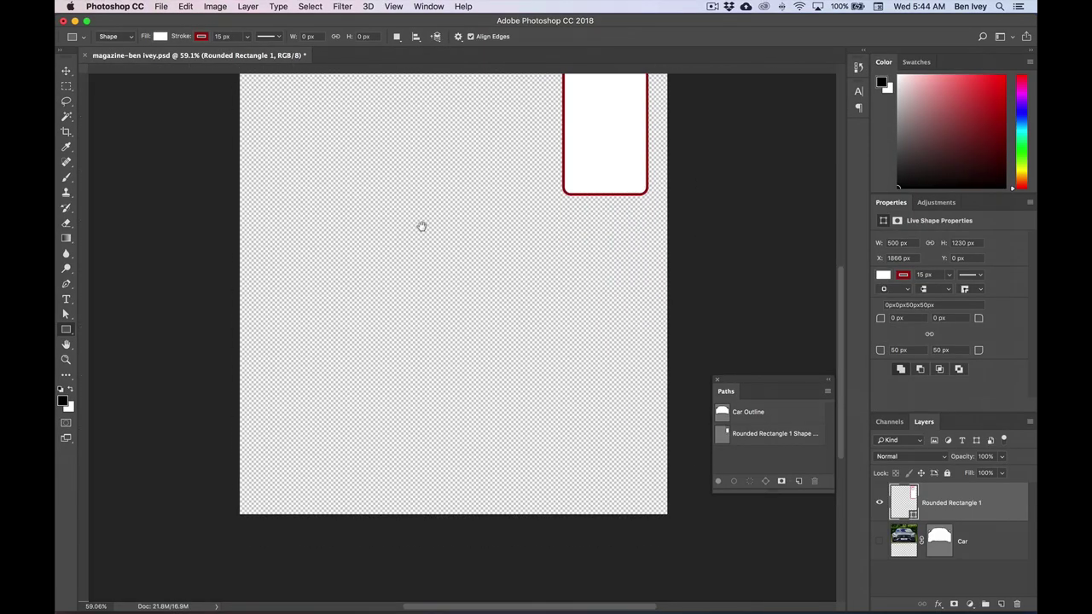
{"action": "left_click_drag", "start_coordinate": [280, 349], "coordinate": [373, 421]}
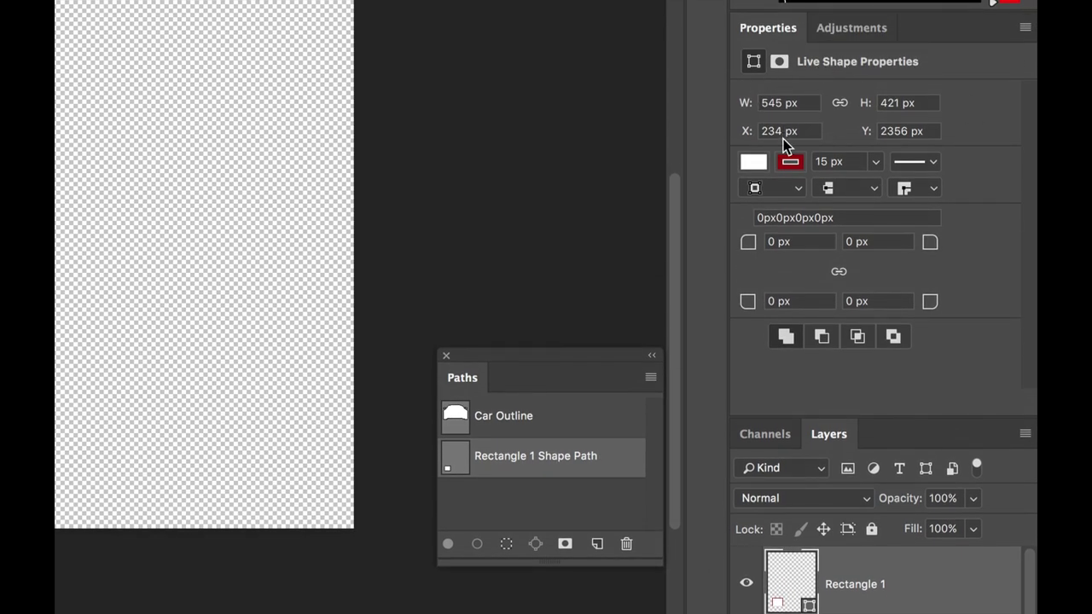
{"action": "left_click", "coordinate": [776, 102]}
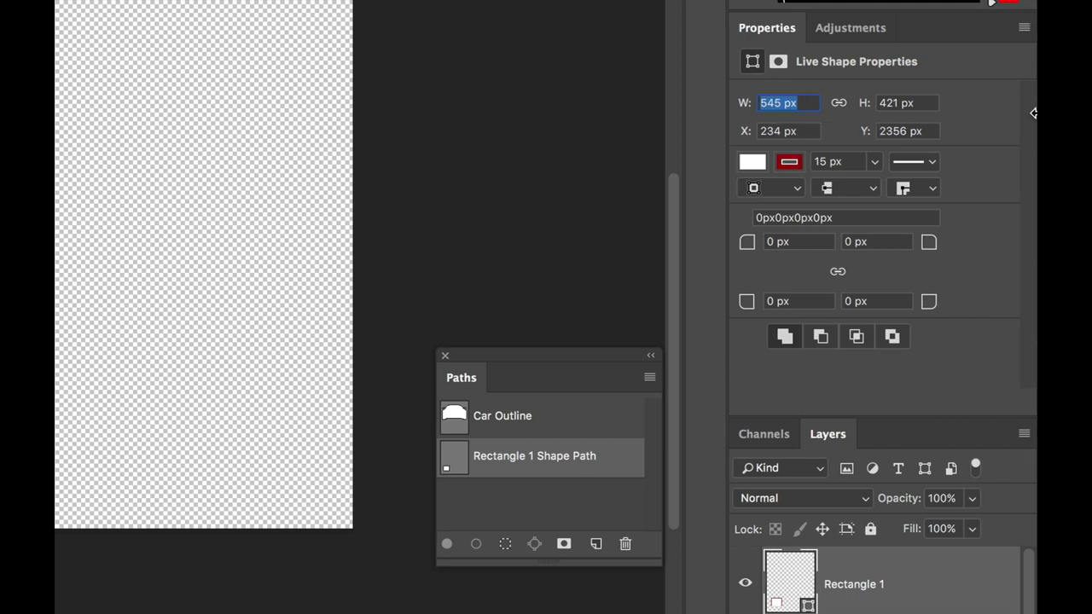
{"action": "type", "text": "600"}
{"action": "key", "text": "Tab"}
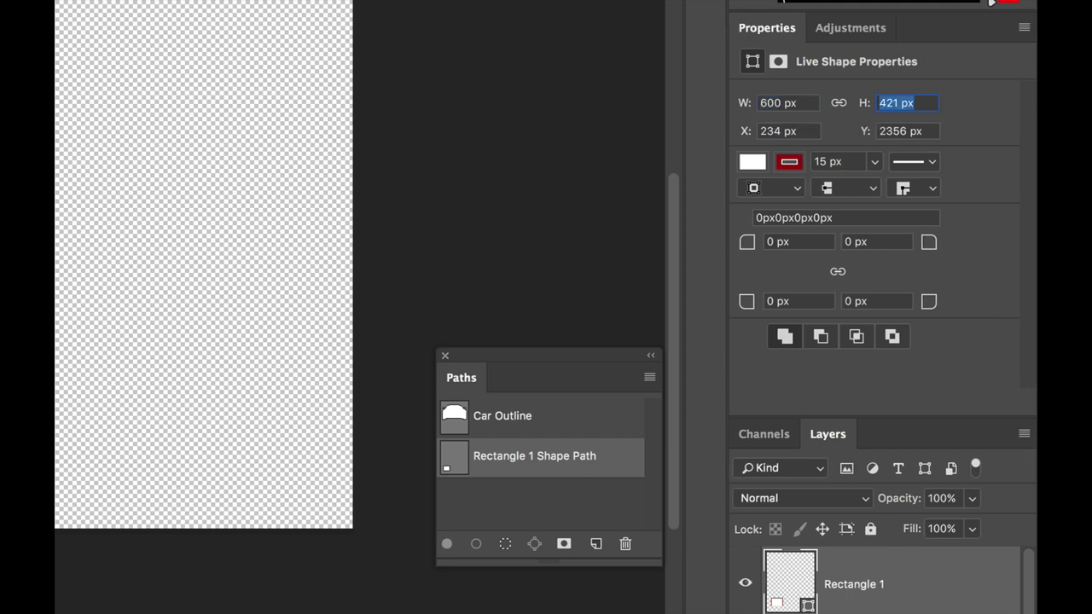
{"action": "type", "text": "600"}
{"action": "key", "text": "Tab"}
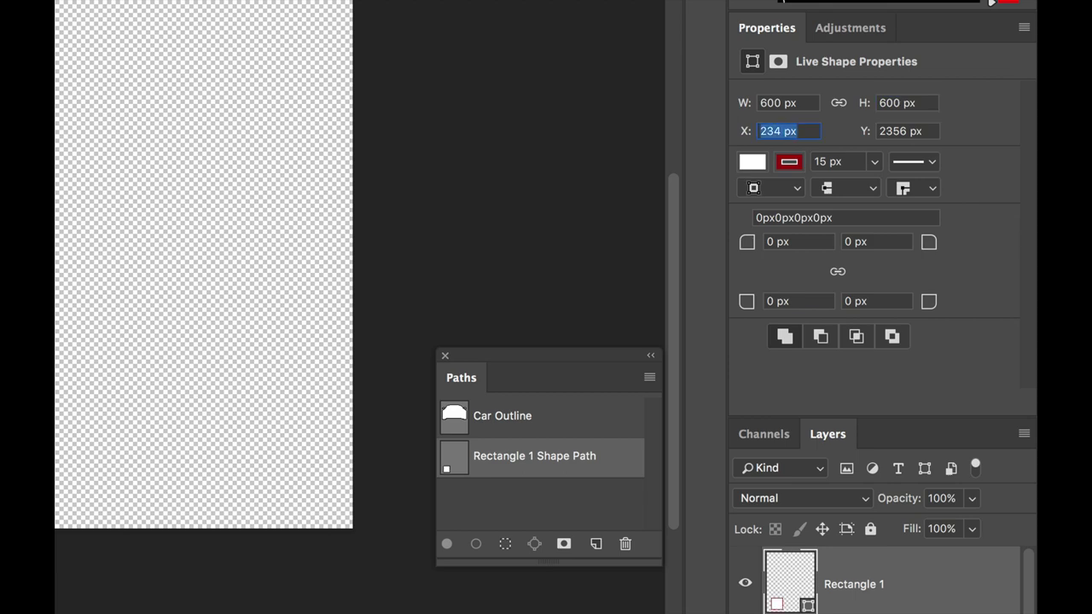
Position the new rectangle at X 200 px and Y 2430 px
{"action": "type", "text": "200"}
{"action": "key", "text": "Tab"}
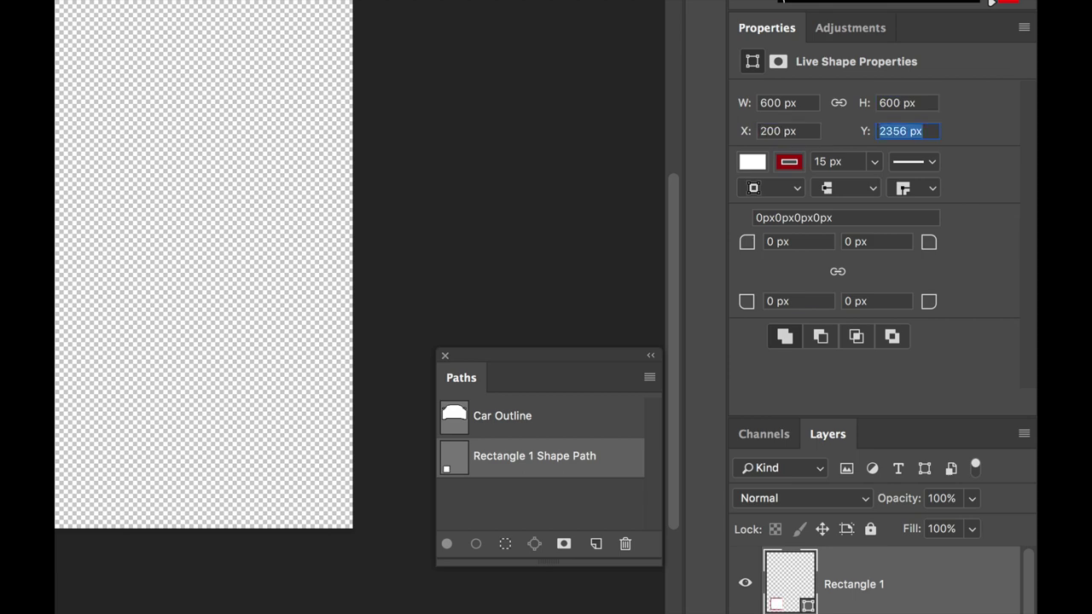
{"action": "type", "text": "2430"}
{"action": "key", "text": "Return"}
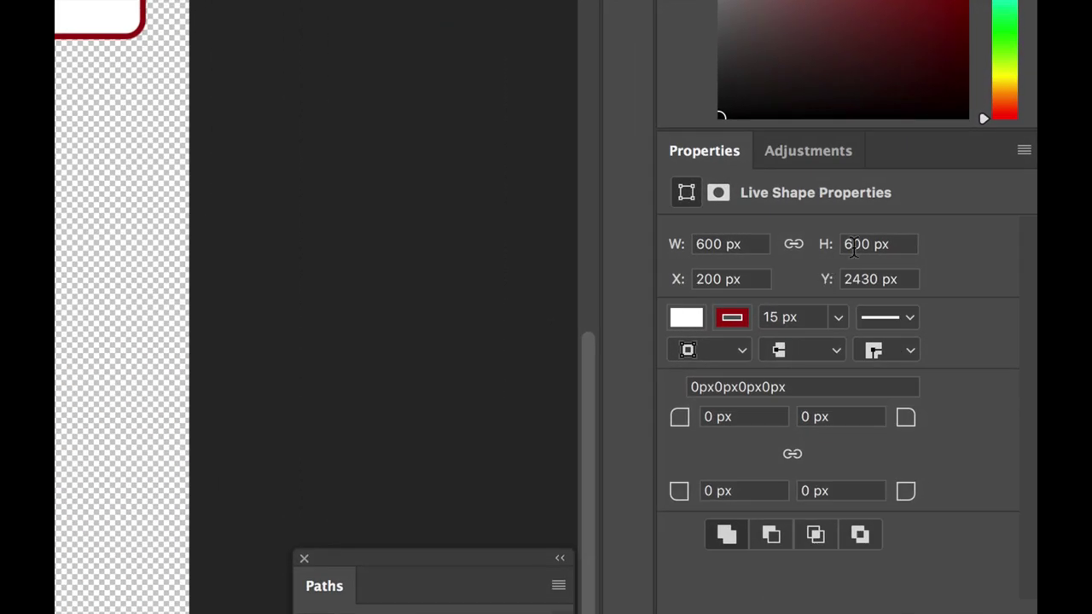
Set the rectangle's height to 500 px
{"action": "left_click", "coordinate": [956, 244]}
{"action": "type", "text": "500"}
{"action": "key", "text": "Return"}
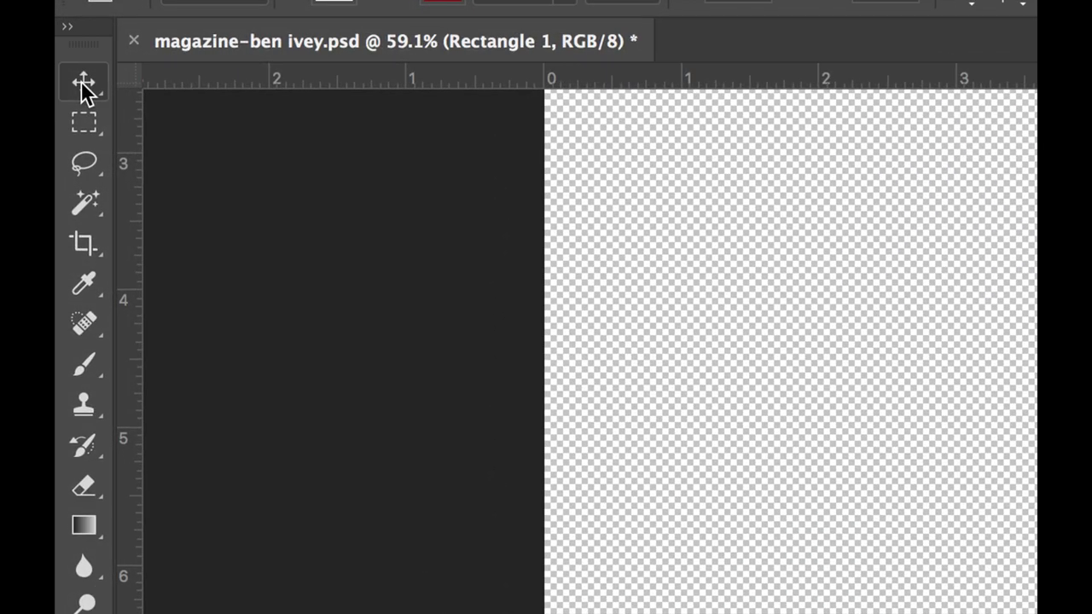
Duplicate the rectangle straight to its right with the Move Tool, placing the copy at about X 1003 px
{"action": "left_click", "coordinate": [65, 71]}
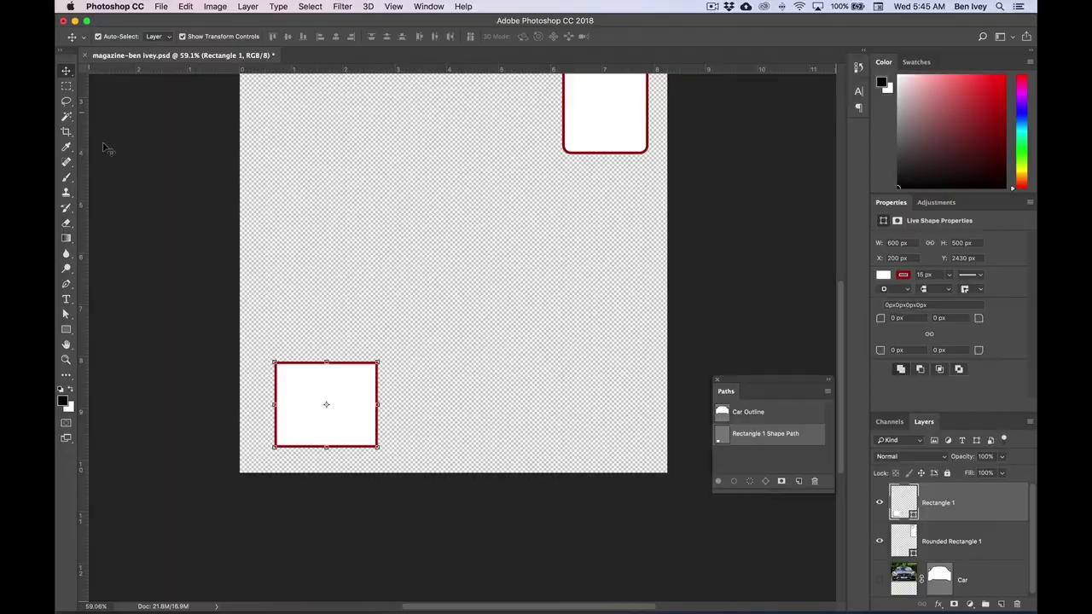
{"action": "key", "text": "super+1"}
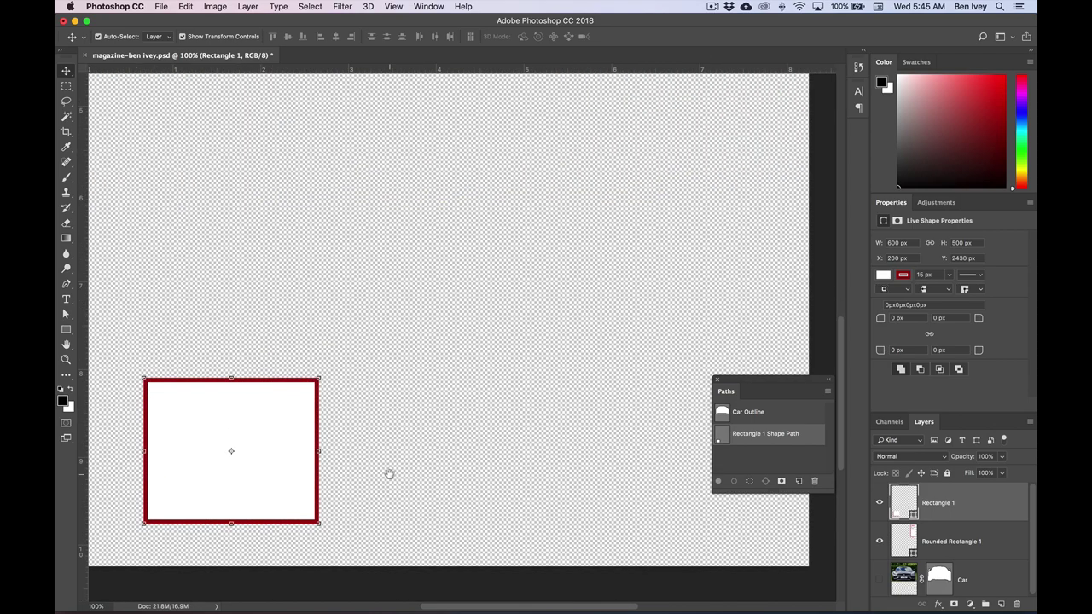
{"action": "left_click_drag", "start_coordinate": [389, 474], "coordinate": [378, 305]}
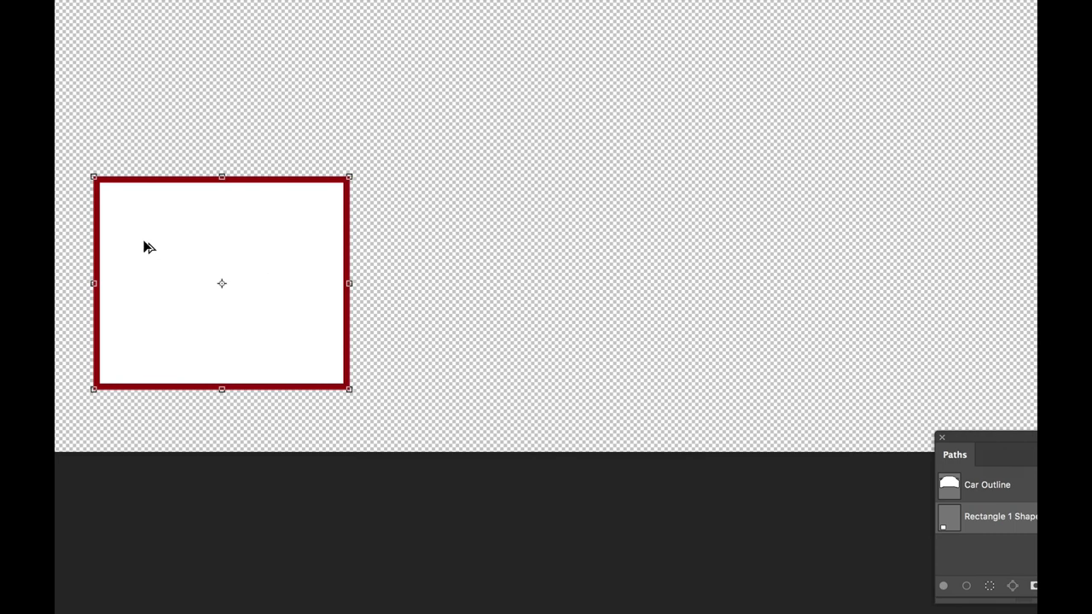
{"action": "left_click_drag", "start_coordinate": [142, 244], "coordinate": [459, 250]}
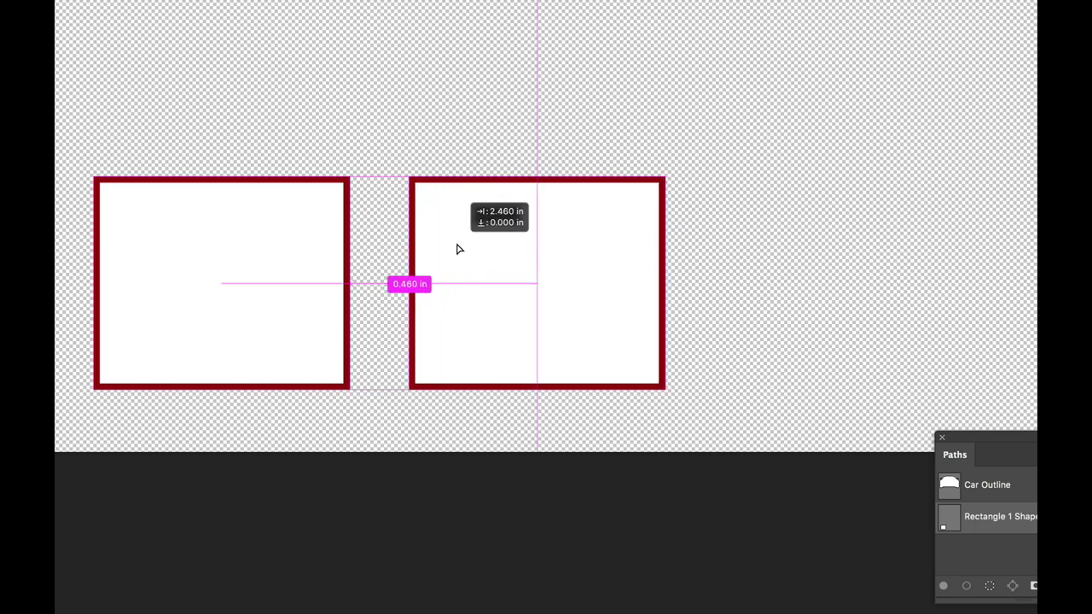
{"action": "left_click_drag", "start_coordinate": [457, 248], "coordinate": [488, 249]}
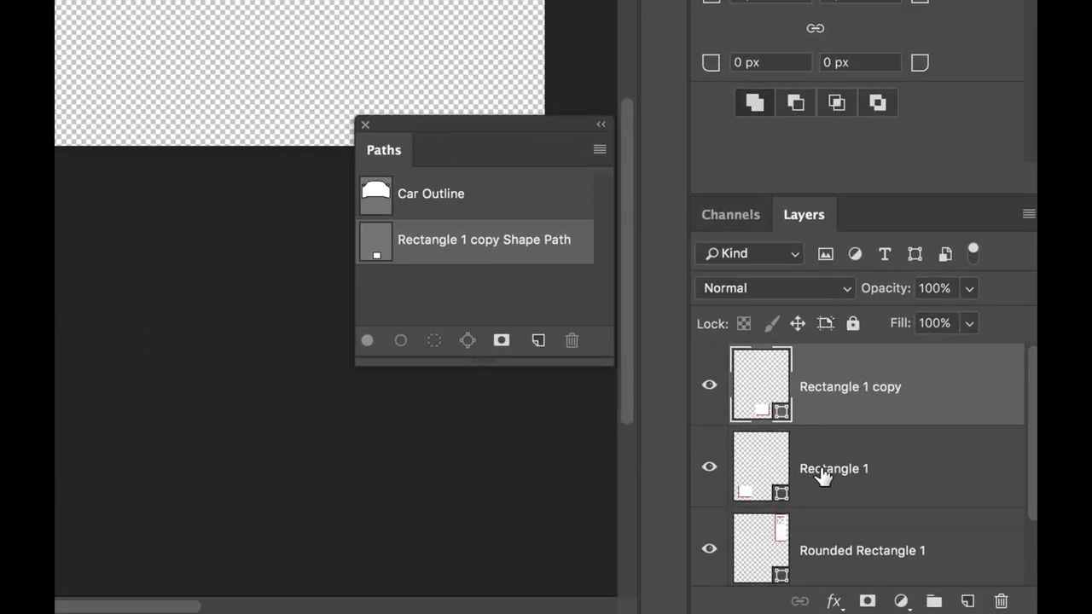
Rename the Rectangle 1 layer as Left Inset
{"action": "double_click", "coordinate": [818, 472]}
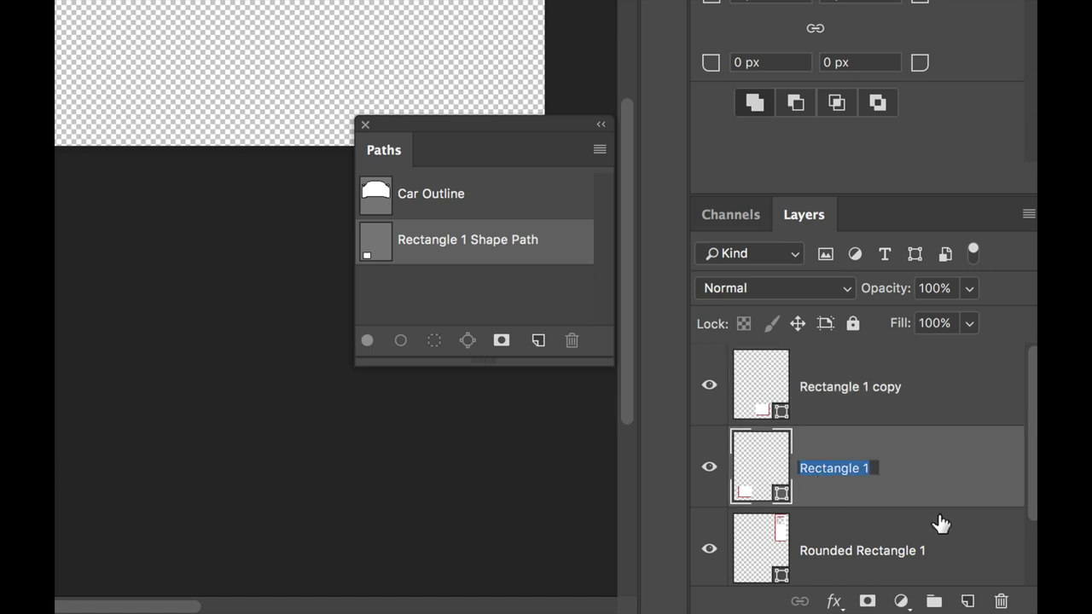
{"action": "type", "text": "Left In"}
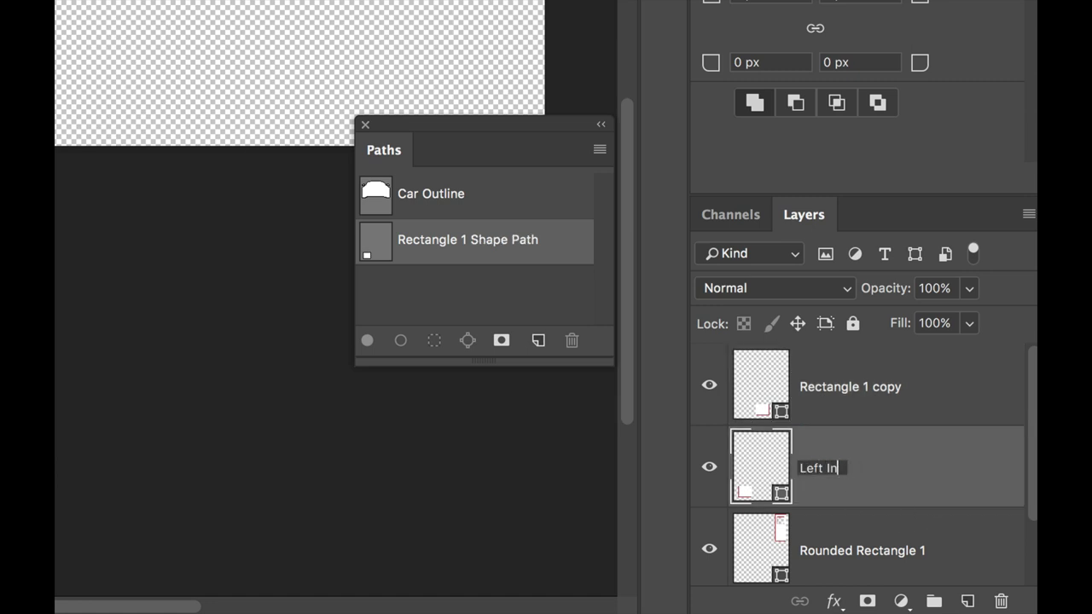
{"action": "type", "text": "set"}
{"action": "key", "text": "BackSpace"}
{"action": "key", "text": "BackSpace"}
{"action": "key", "text": "BackSpace"}
{"action": "type", "text": "set"}
{"action": "key", "text": "Return"}
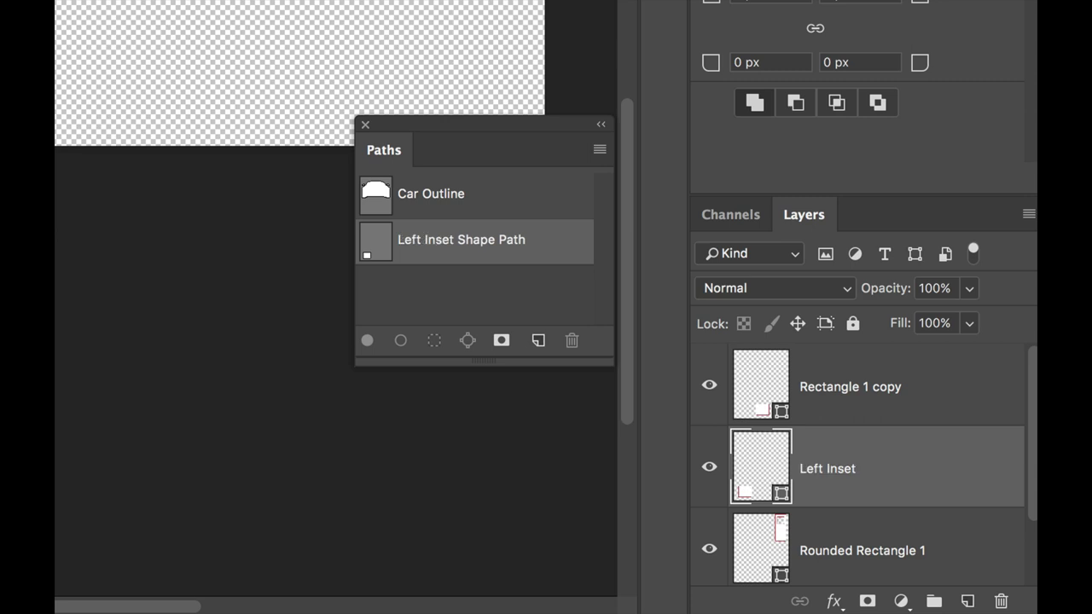
Rename the Rectangle 1 copy layer as Center Inset
{"action": "double_click", "coordinate": [822, 388]}
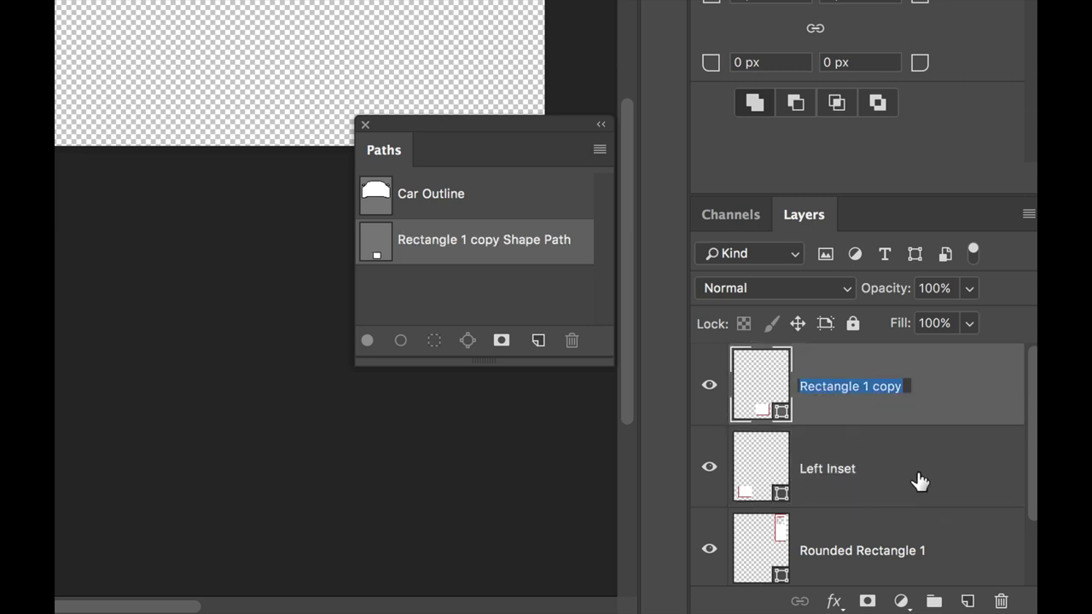
{"action": "type", "text": "Center Inset"}
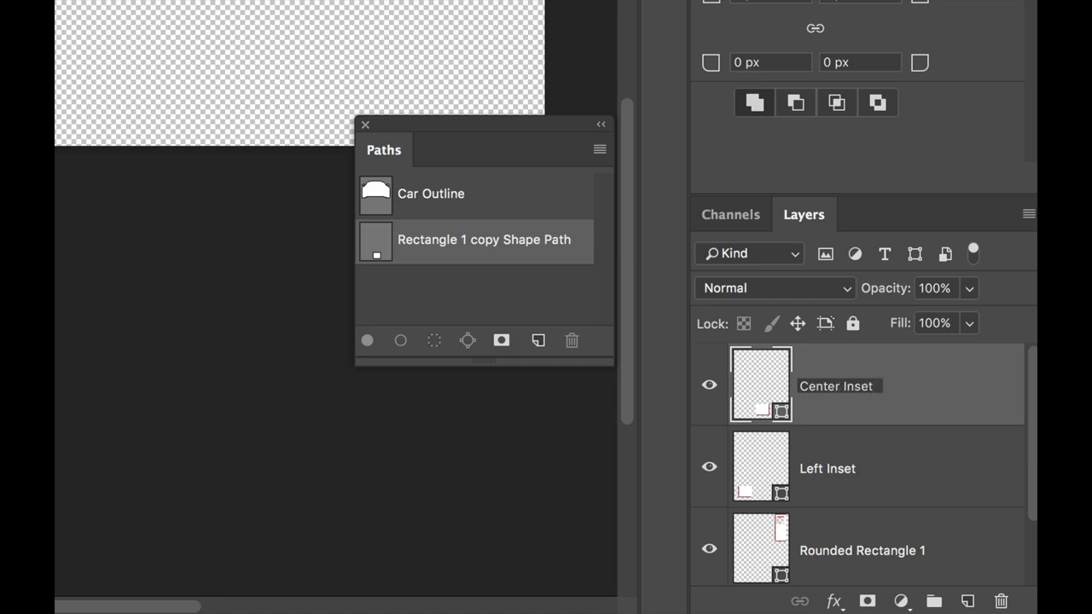
{"action": "key", "text": "Return"}
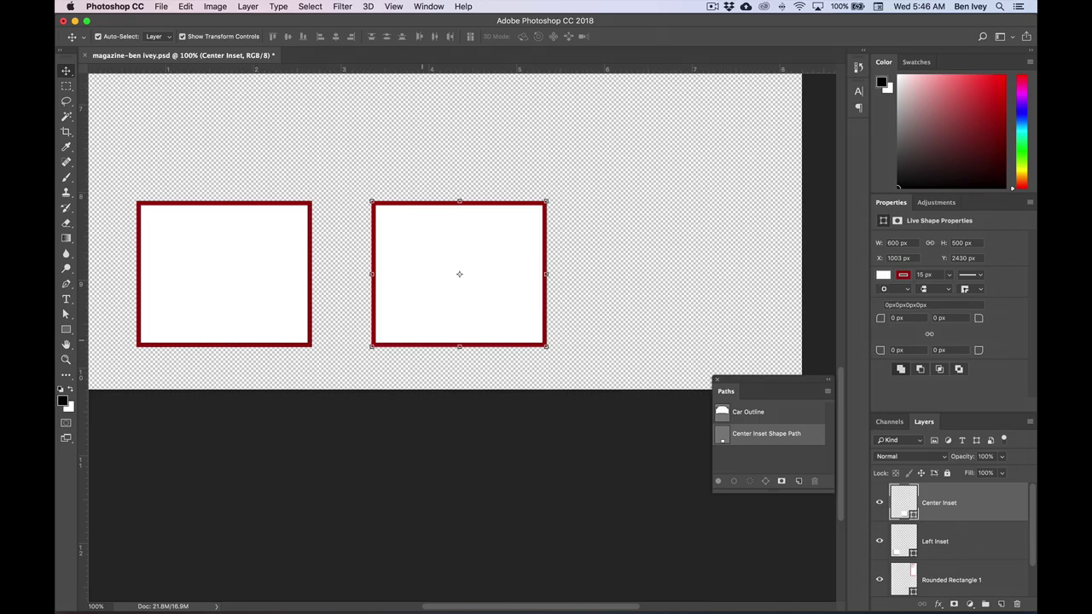
Duplicate the Center Inset rectangle straight to its right, at about X 1766 px, and rename the copy's layer as Right Inset
{"action": "left_click_drag", "start_coordinate": [459, 274], "coordinate": [682, 274]}
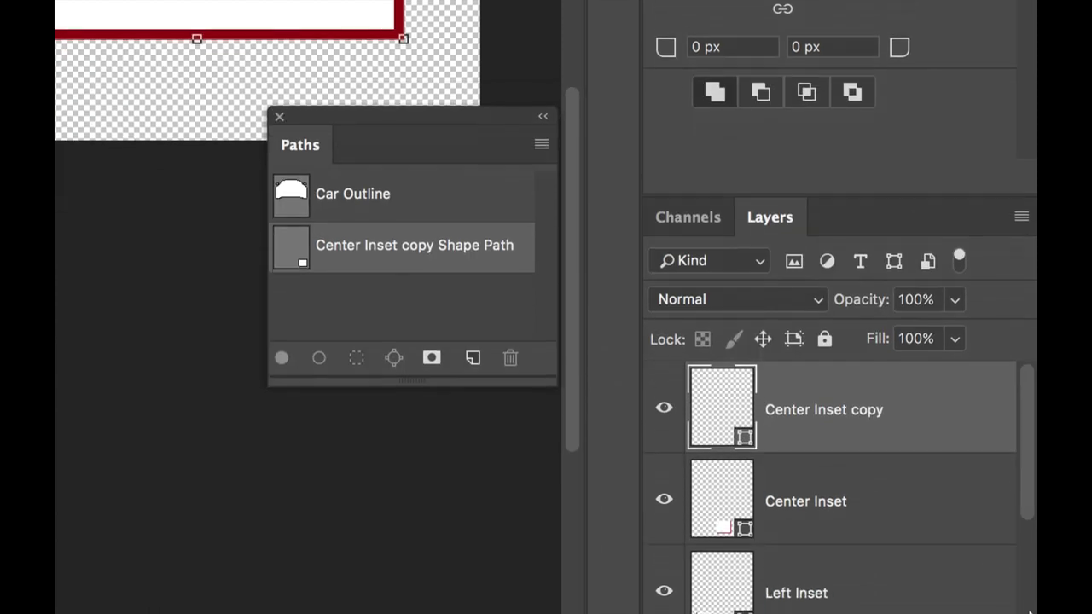
{"action": "double_click", "coordinate": [790, 411]}
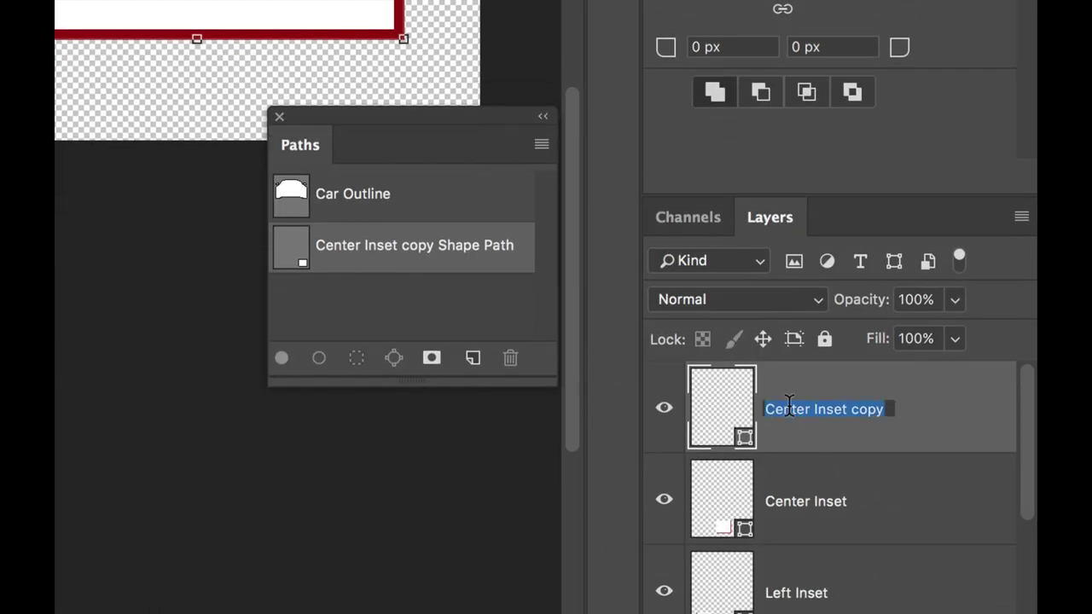
{"action": "type", "text": "Right Inset"}
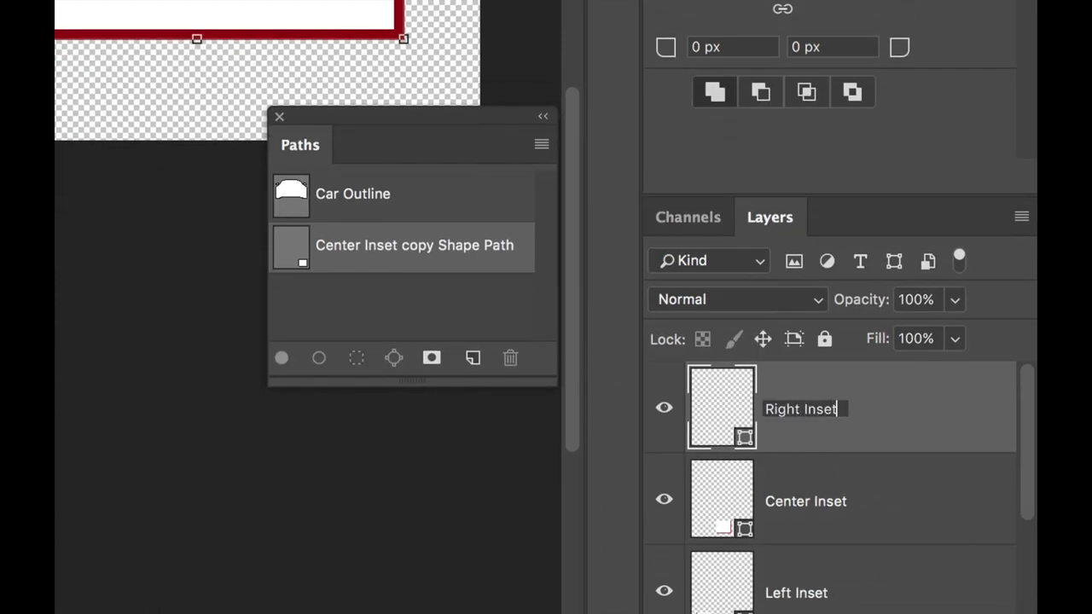
{"action": "key", "text": "Return"}
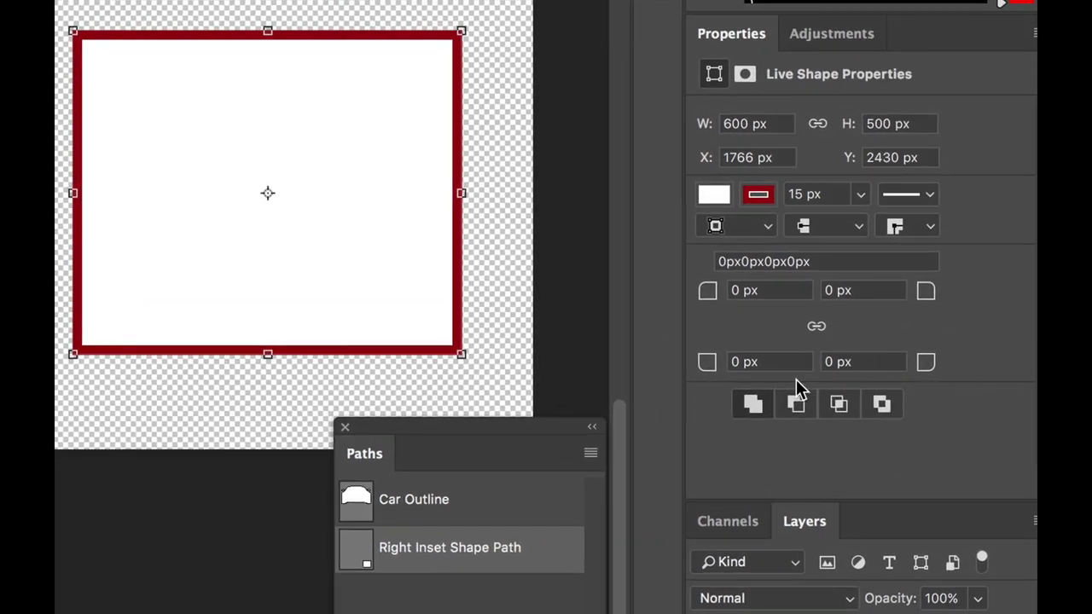
Set the Right Inset rectangle's horizontal position to X 1700 px
{"action": "left_click", "coordinate": [736, 157]}
{"action": "type", "text": "1700"}
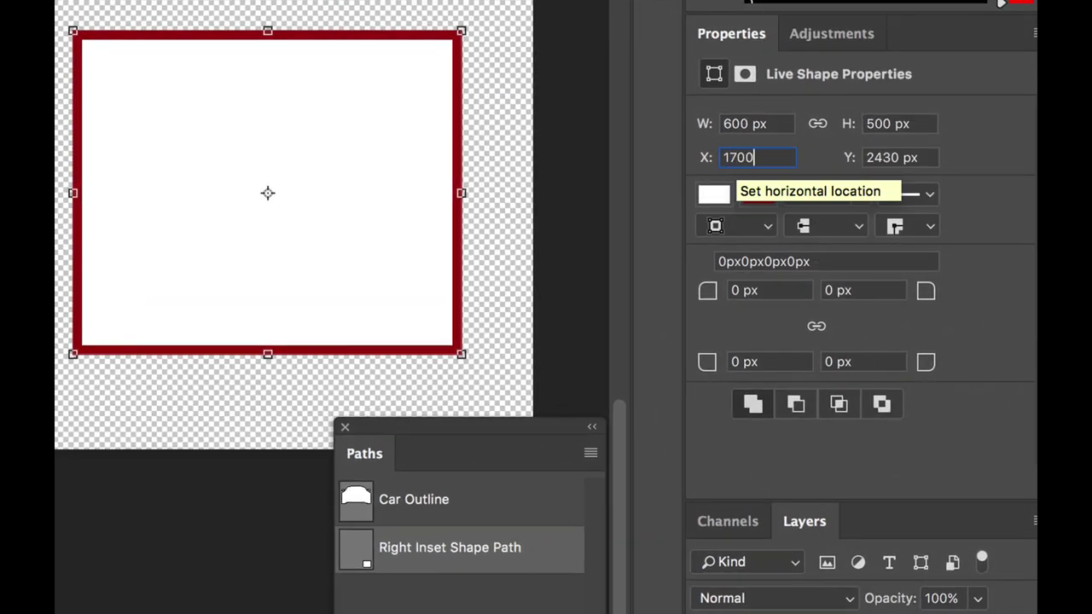
{"action": "key", "text": "Return"}
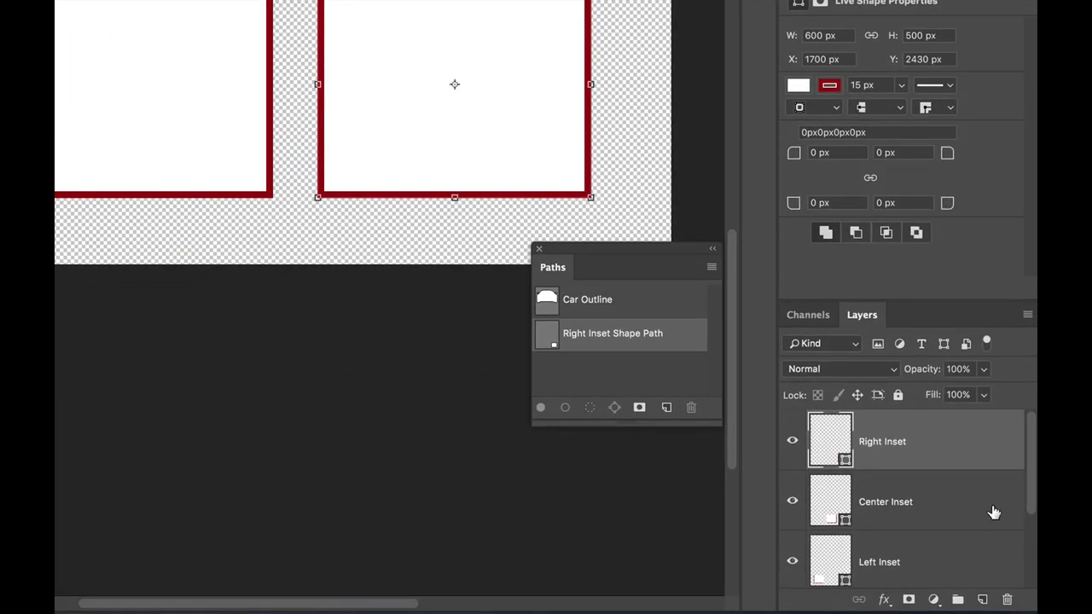
Distribute the Left, Center and Right Inset rectangles evenly by their horizontal centers and save the document
{"action": "left_click", "coordinate": [919, 507], "text": "shift"}
{"action": "left_click", "coordinate": [919, 556], "text": "shift"}
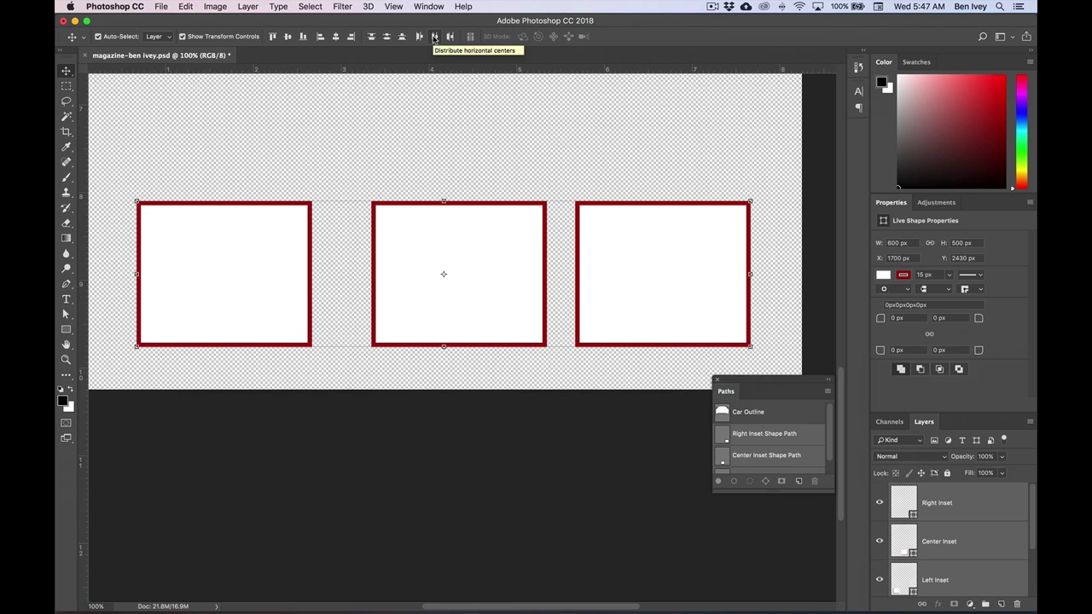
{"action": "left_click", "coordinate": [434, 38]}
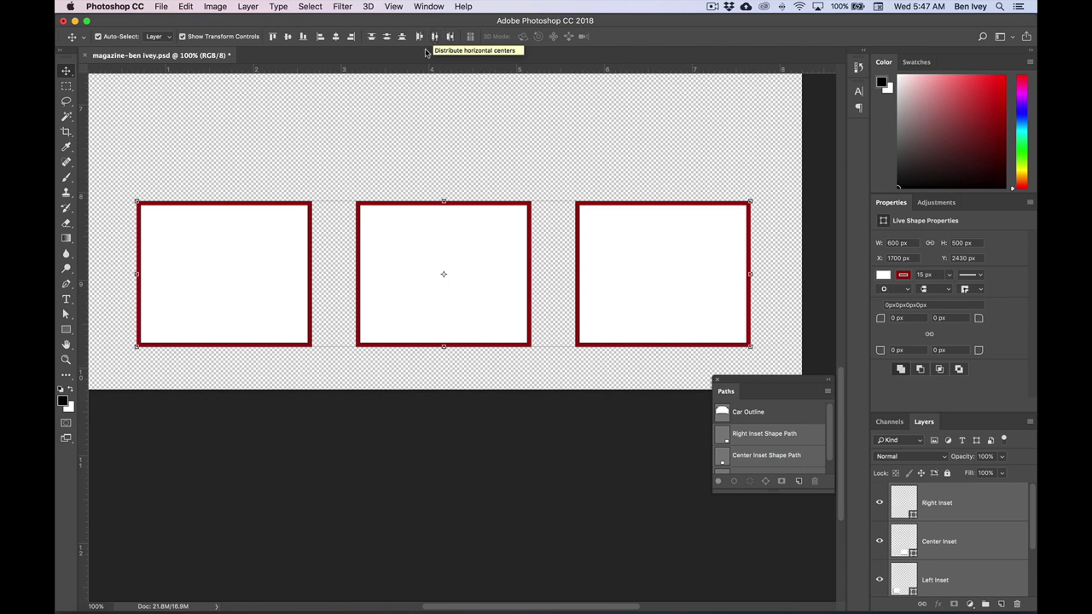
{"action": "left_click", "coordinate": [162, 7]}
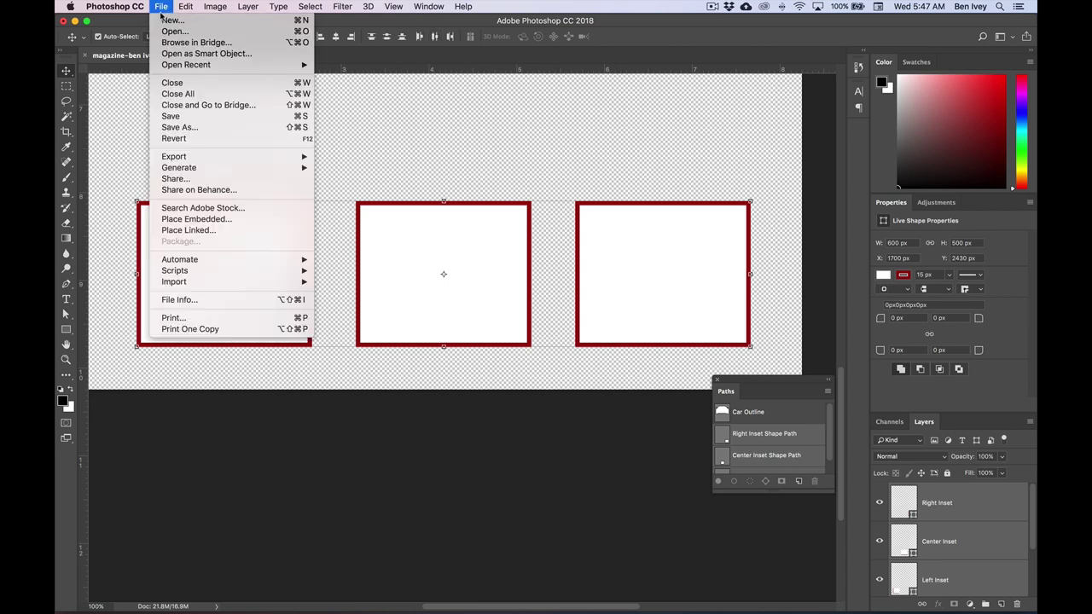
{"action": "left_click", "coordinate": [192, 118]}
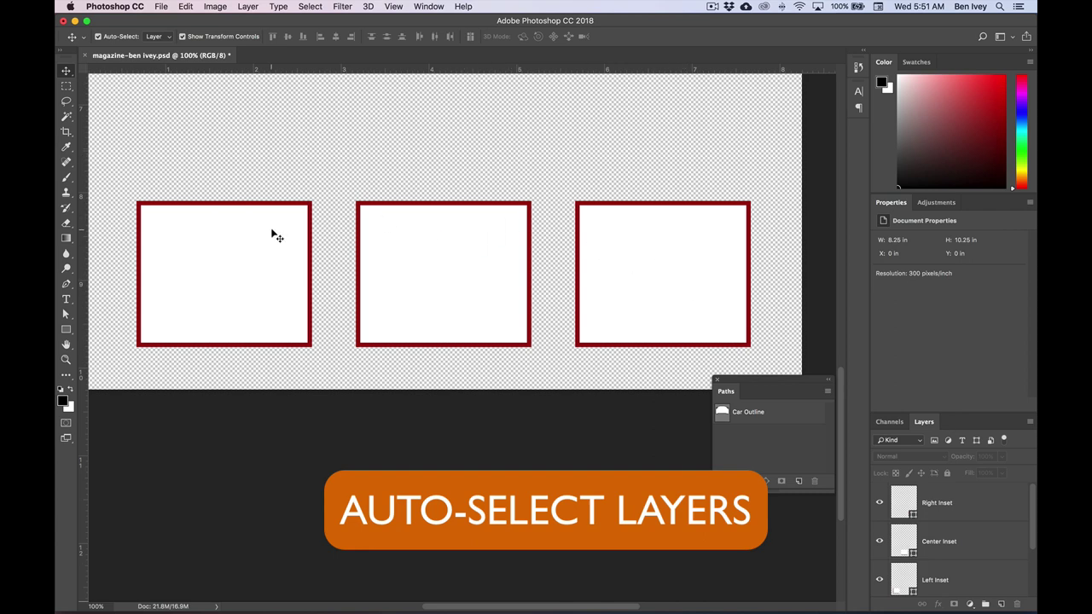
Place inset1.jpg into the document as an embedded smart object at its original size
{"action": "left_click", "coordinate": [159, 6]}
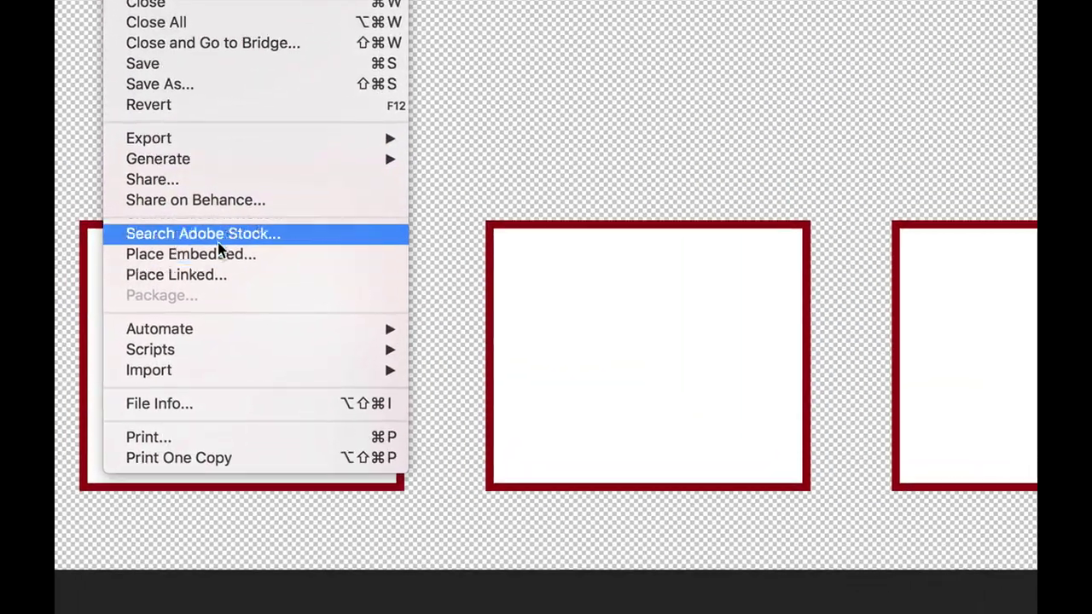
{"action": "left_click", "coordinate": [222, 254]}
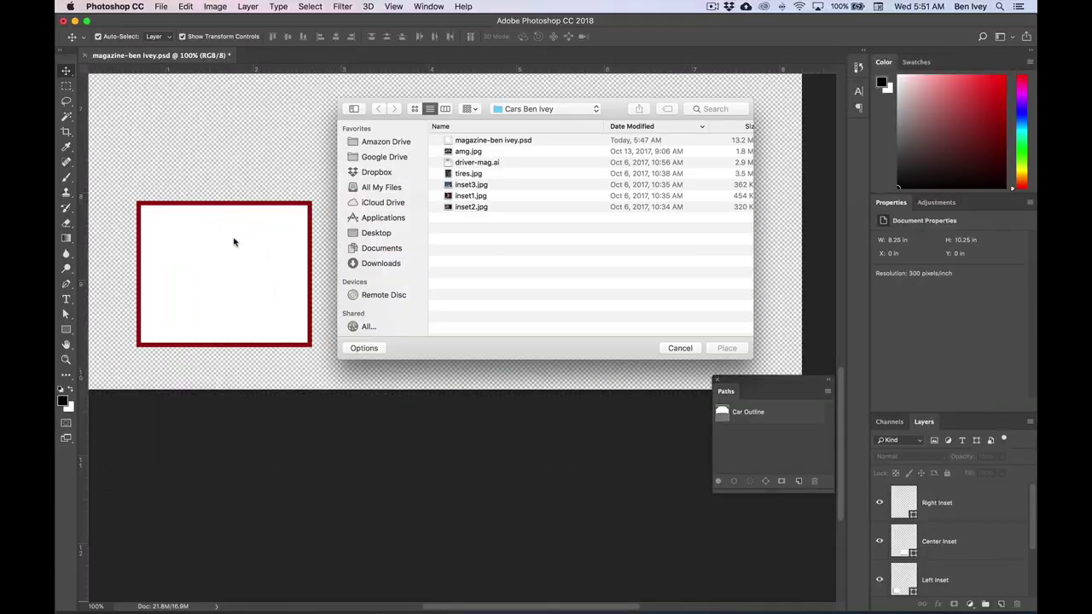
{"action": "left_click", "coordinate": [489, 197]}
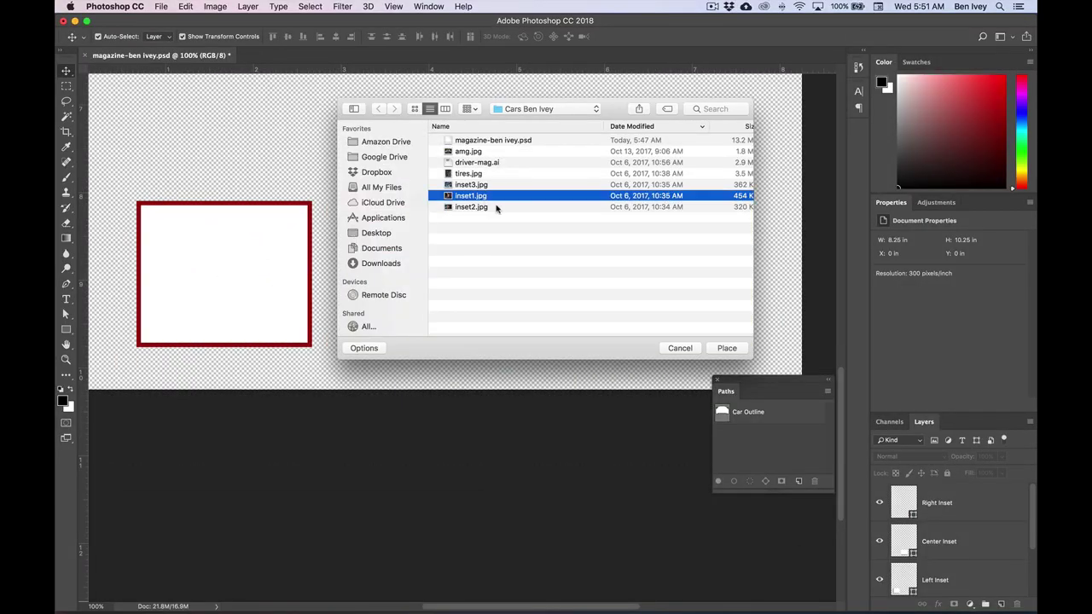
{"action": "left_click", "coordinate": [730, 348]}
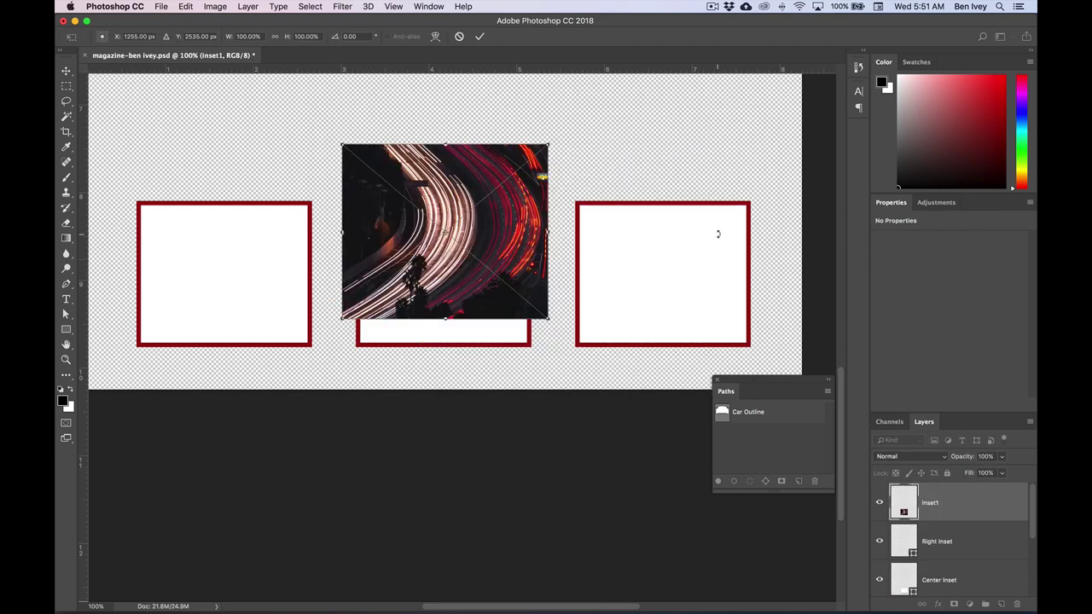
{"action": "key", "text": "Return"}
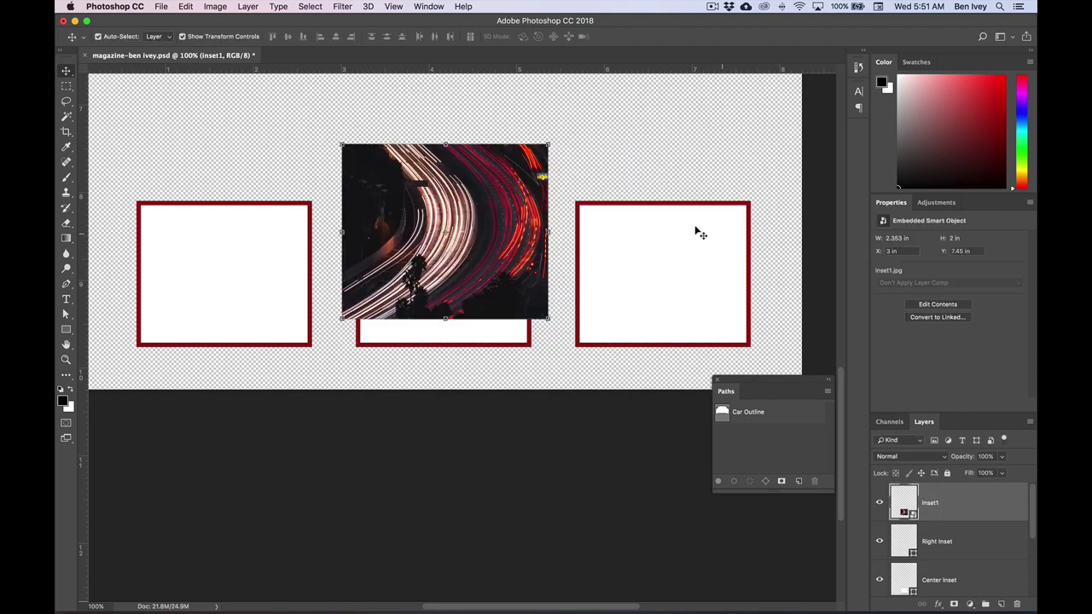
Place inset2.jpg as an embedded smart object above the inset1 layer
{"action": "left_click", "coordinate": [165, 8]}
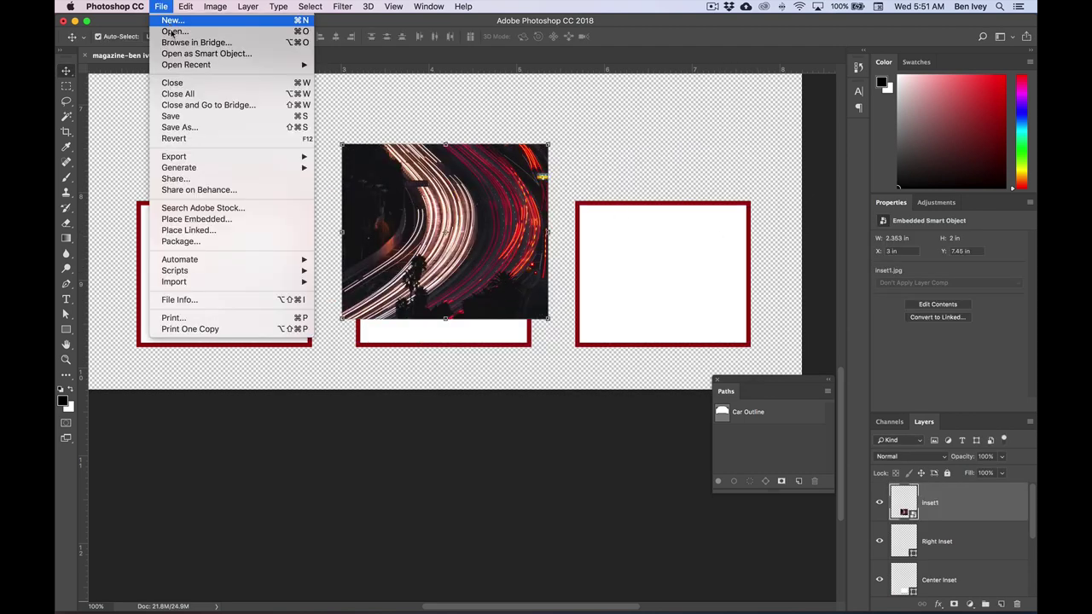
{"action": "left_click", "coordinate": [232, 220]}
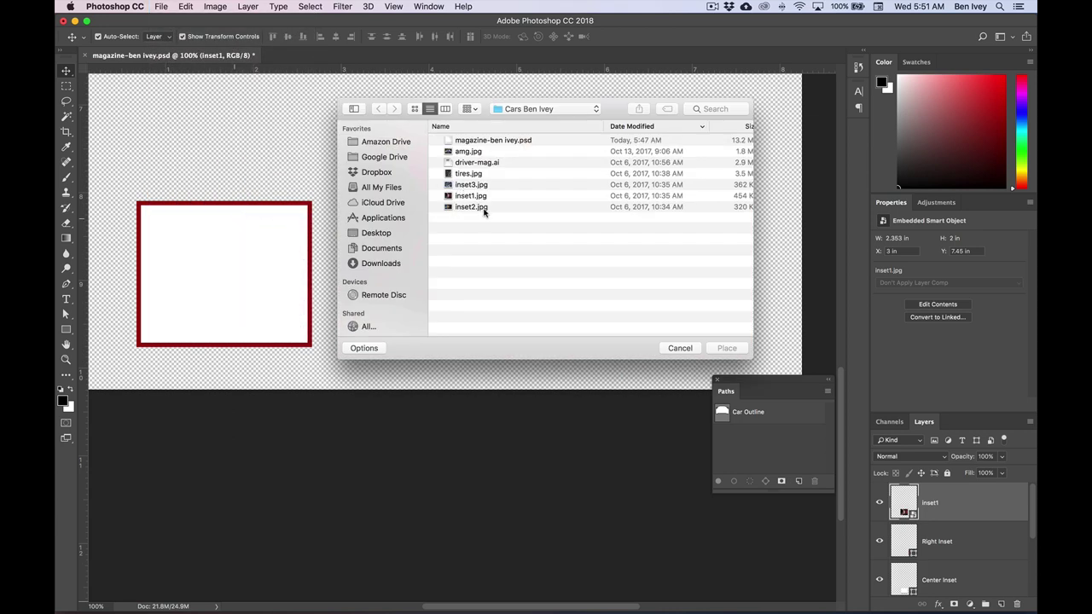
{"action": "left_click", "coordinate": [483, 208]}
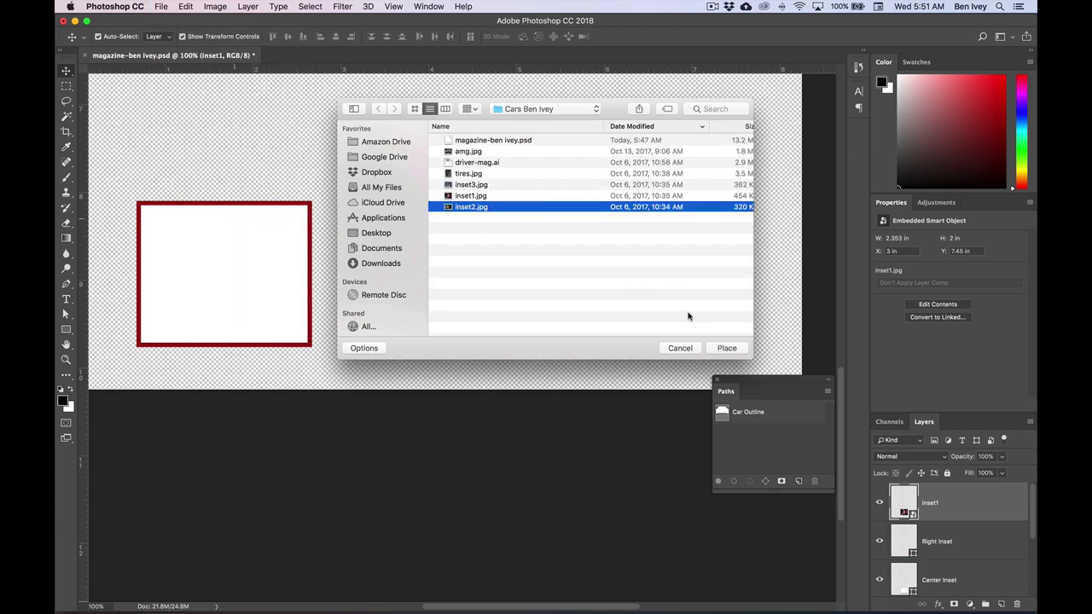
{"action": "left_click", "coordinate": [727, 349]}
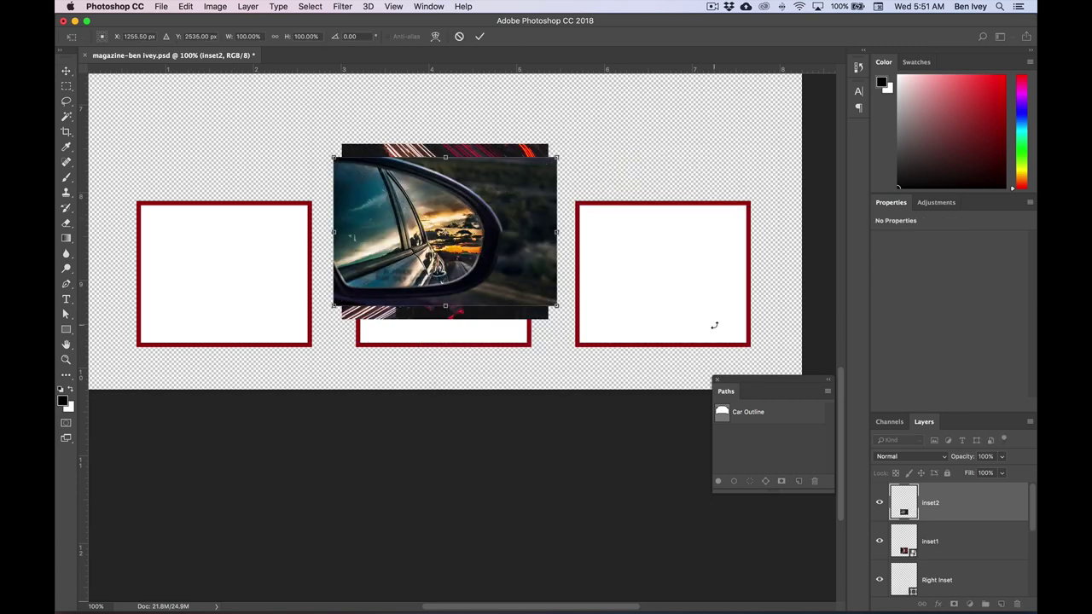
Commit the inset2 placement and place inset3.jpg as an embedded smart object above it
{"action": "left_click", "coordinate": [155, 6]}
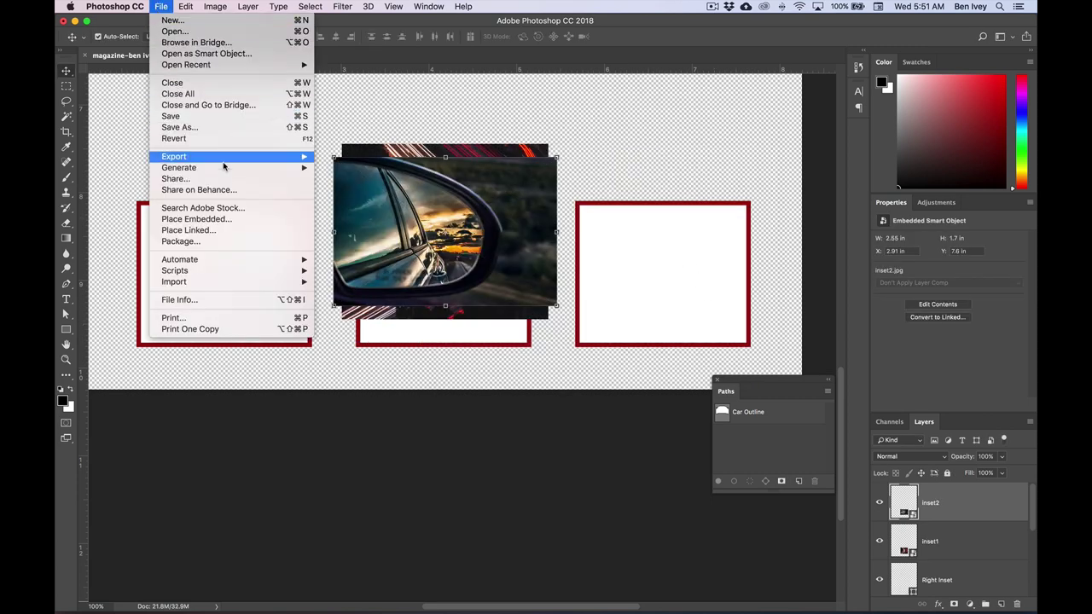
{"action": "left_click", "coordinate": [264, 221]}
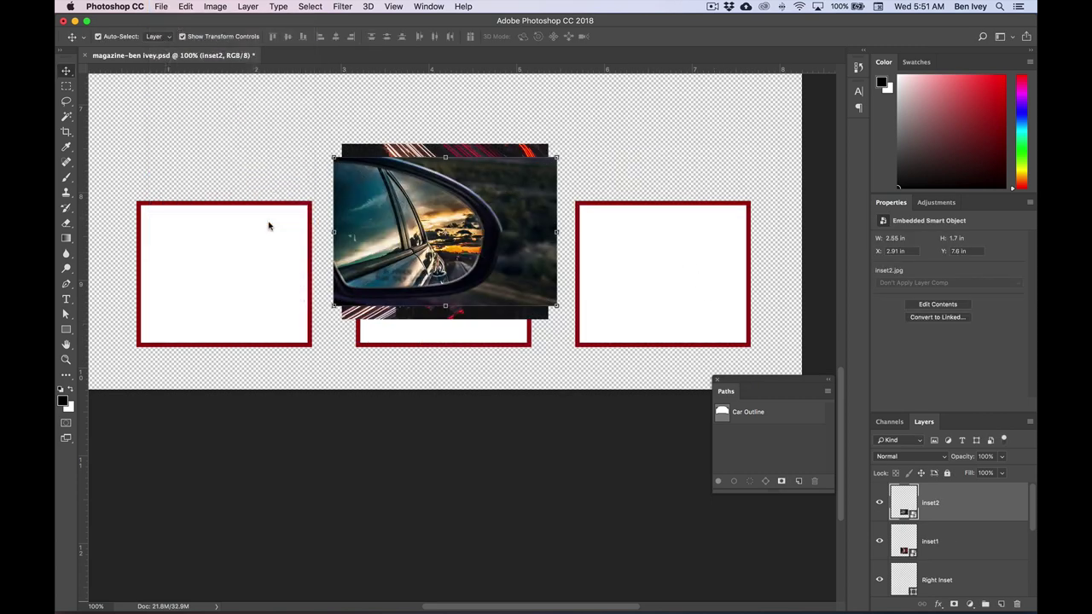
{"action": "left_click", "coordinate": [469, 185]}
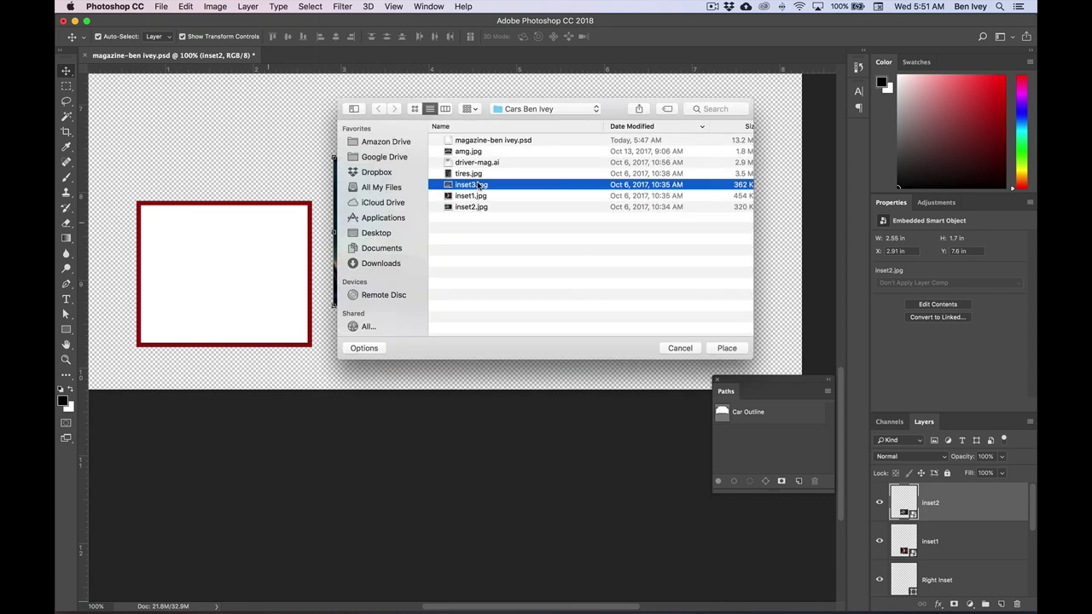
{"action": "left_click", "coordinate": [726, 349]}
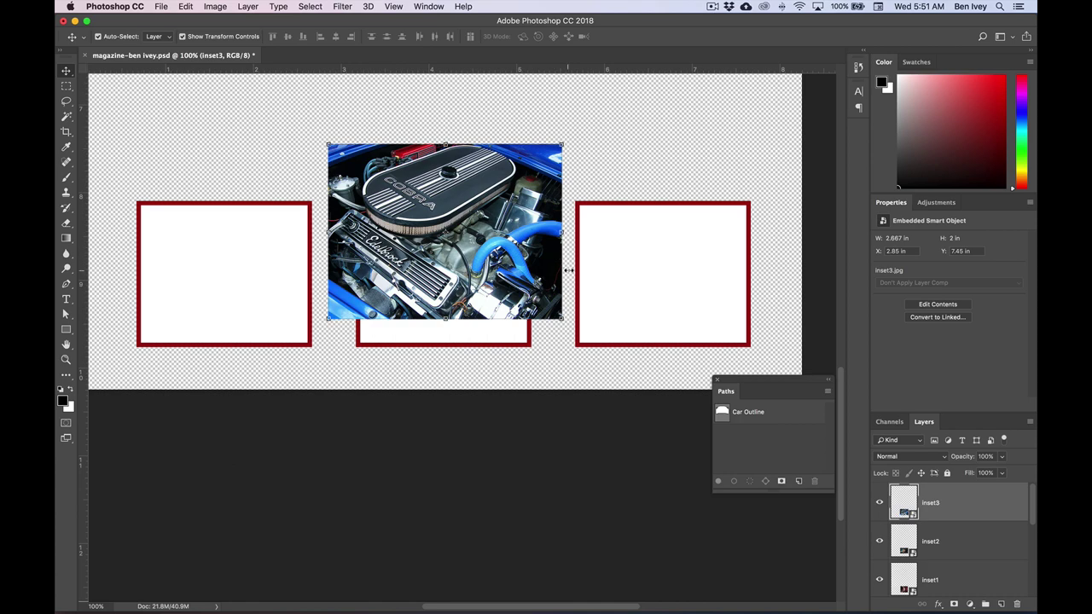
Float a lengthened Layers panel beside the canvas, clear of the three inset rectangles
{"action": "left_click_drag", "start_coordinate": [928, 427], "coordinate": [661, 163]}
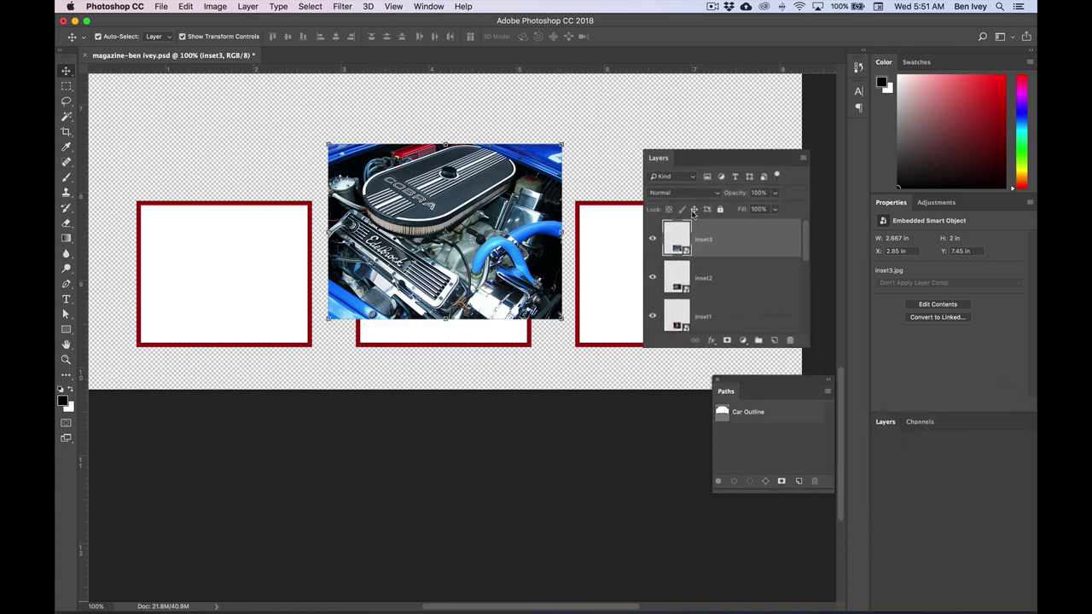
{"action": "left_click_drag", "start_coordinate": [787, 448], "coordinate": [787, 522]}
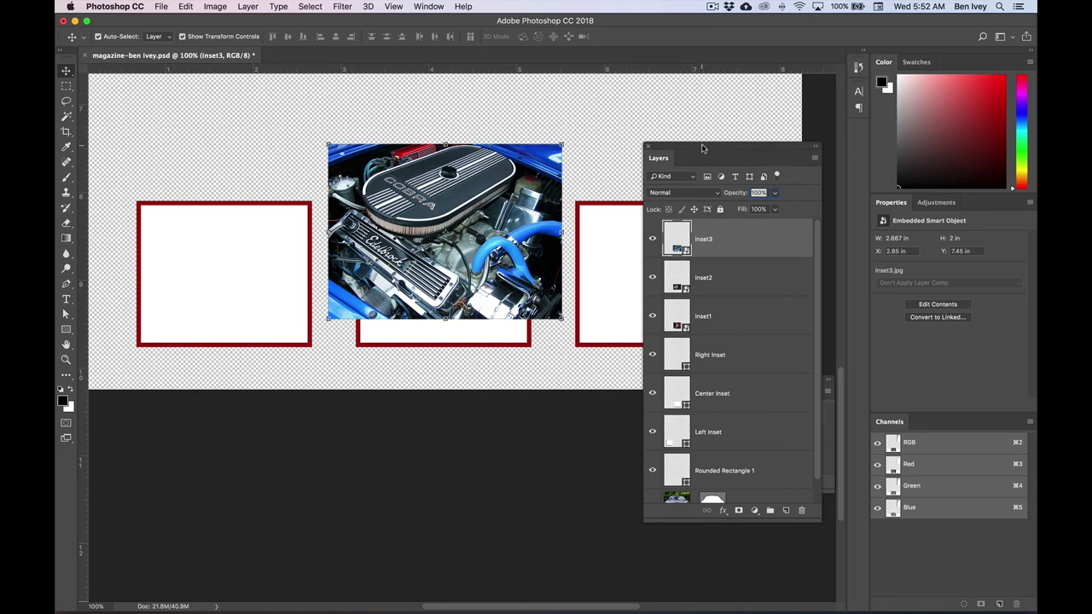
{"action": "left_click_drag", "start_coordinate": [703, 149], "coordinate": [885, 142]}
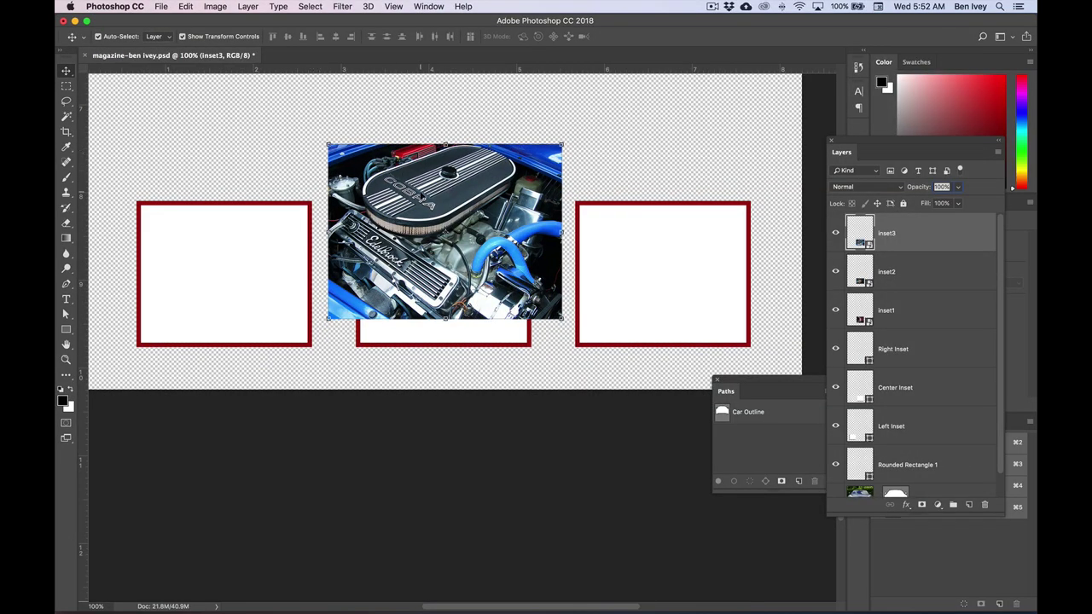
Move the inset3 engine photo over the right rectangle and the inset2 mirror photo straight down over the center rectangle
{"action": "left_click_drag", "start_coordinate": [420, 158], "coordinate": [650, 202]}
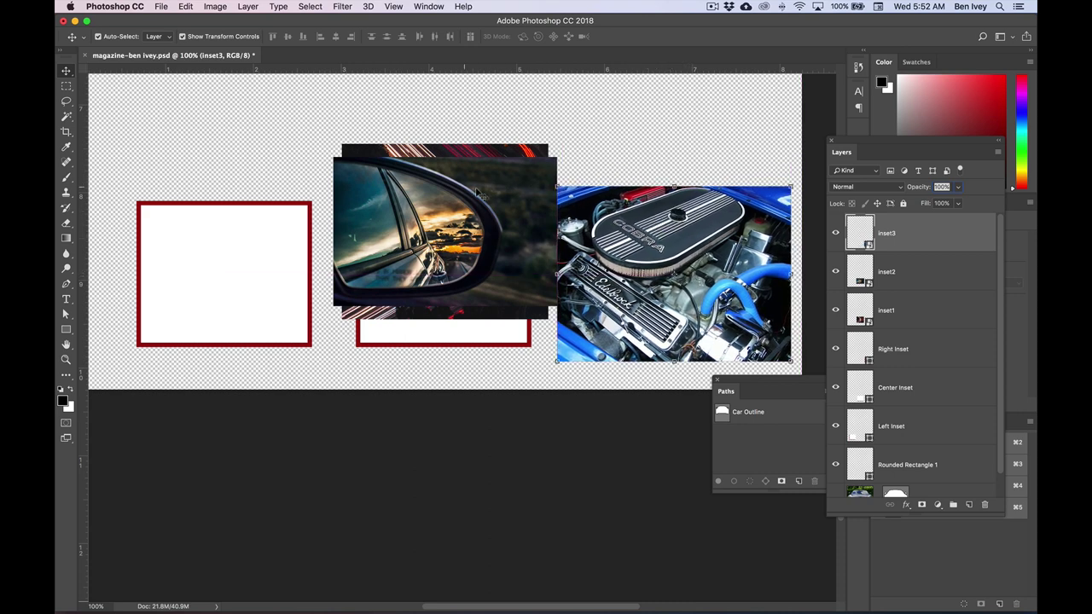
{"action": "left_click", "coordinate": [483, 218]}
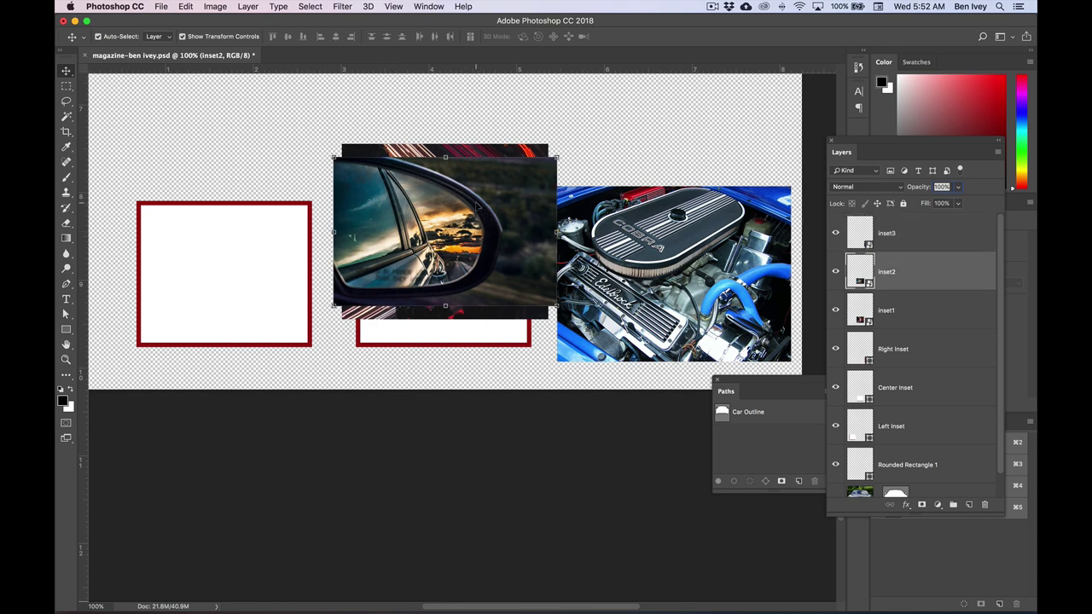
{"action": "left_click_drag", "start_coordinate": [478, 207], "coordinate": [480, 262]}
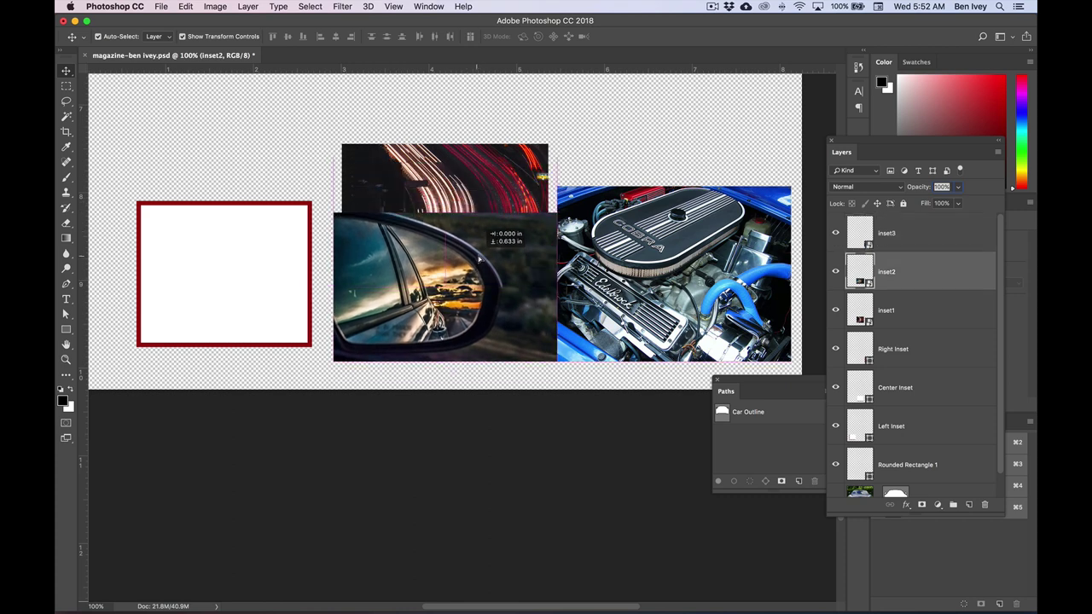
{"action": "left_click", "coordinate": [483, 195]}
{"action": "left_click", "coordinate": [501, 276]}
{"action": "left_click", "coordinate": [633, 269]}
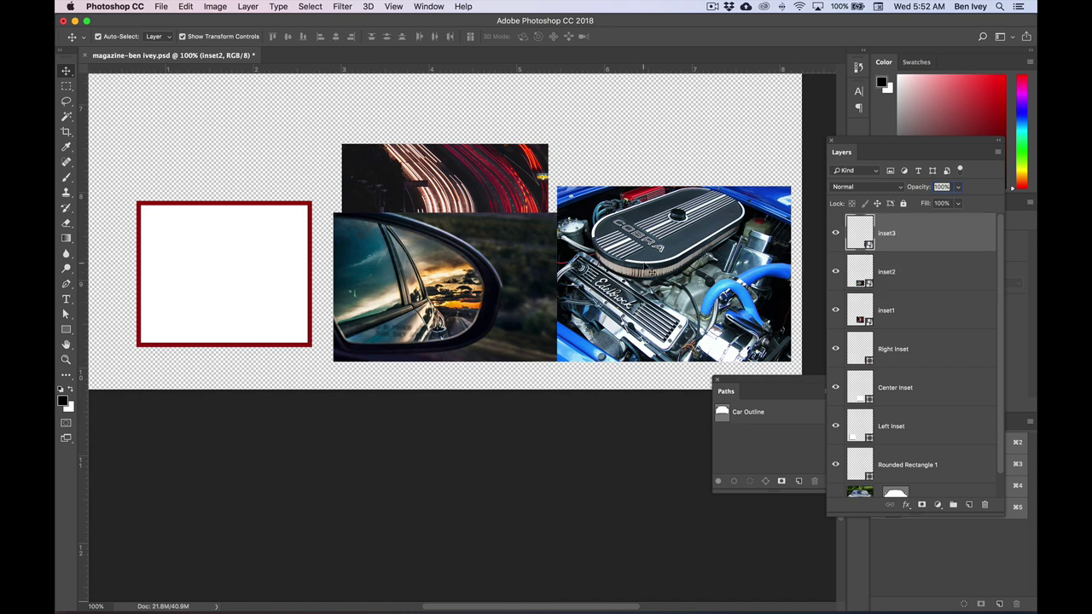
Move the inset1 light-trails photo over the left rectangle and shift the inset2 photo slightly up and left to center it on its rectangle
{"action": "left_click", "coordinate": [492, 192]}
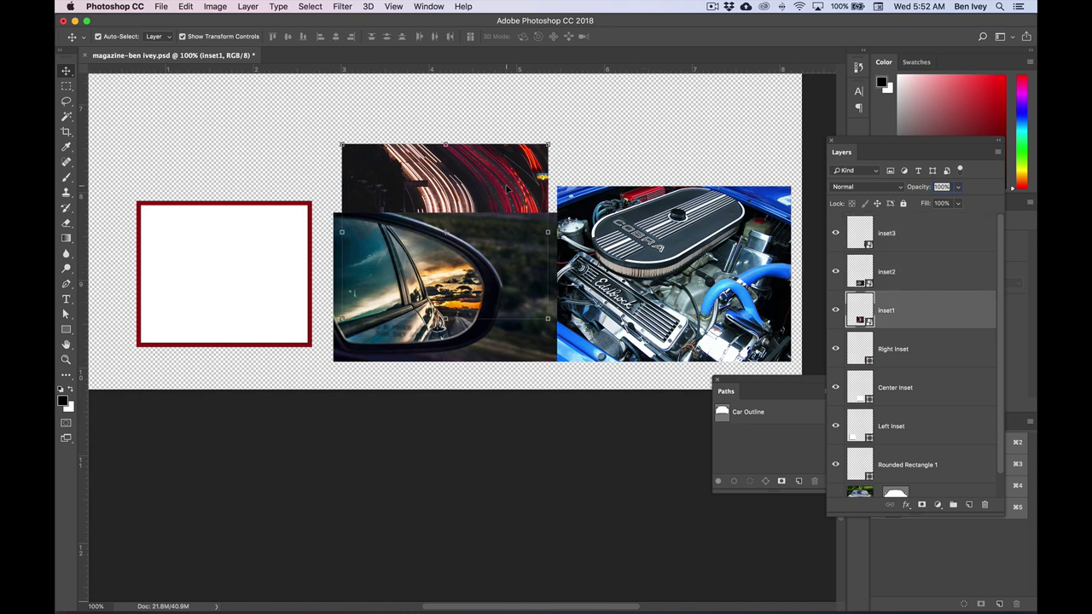
{"action": "left_click_drag", "start_coordinate": [504, 186], "coordinate": [279, 236]}
{"action": "left_click", "coordinate": [387, 253]}
{"action": "left_click_drag", "start_coordinate": [387, 252], "coordinate": [381, 241]}
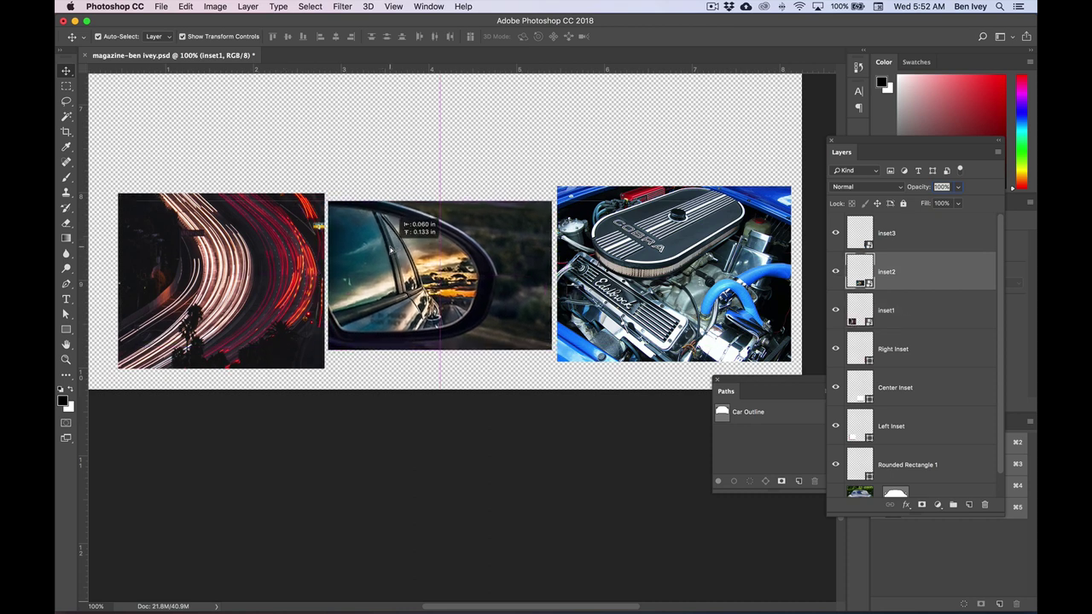
Nudge the inset1 photo slightly upward to line up with the inset3 photo's top edge, and save the document
{"action": "mouse_move", "coordinate": [264, 245]}
{"action": "left_mouse_down"}
{"action": "mouse_move", "coordinate": [247, 226]}
{"action": "mouse_move", "coordinate": [246, 239]}
{"action": "mouse_move", "coordinate": [258, 237]}
{"action": "left_mouse_up"}
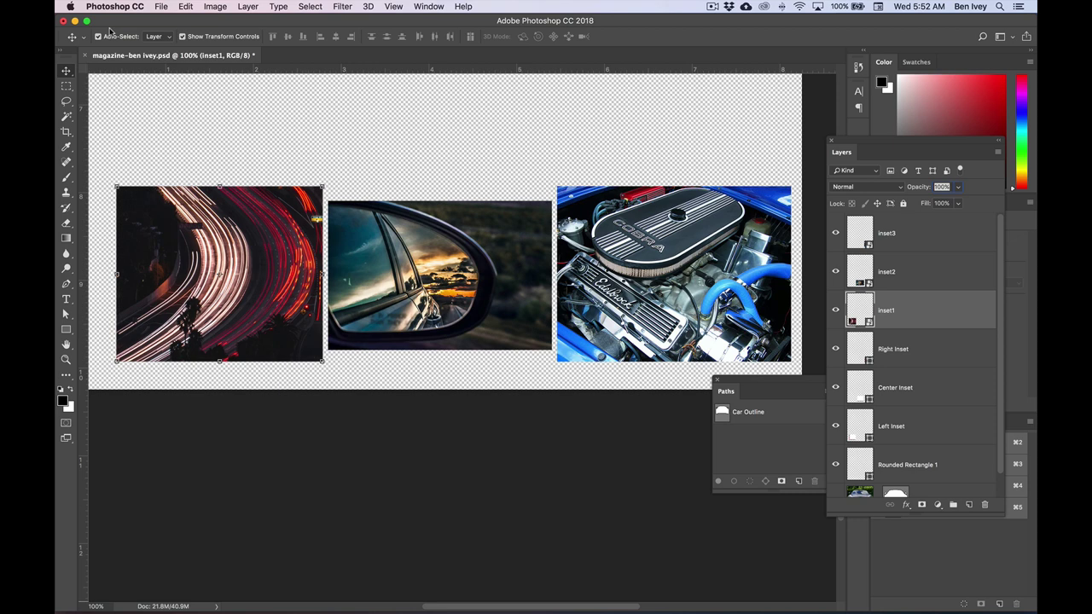
{"action": "left_click", "coordinate": [161, 7]}
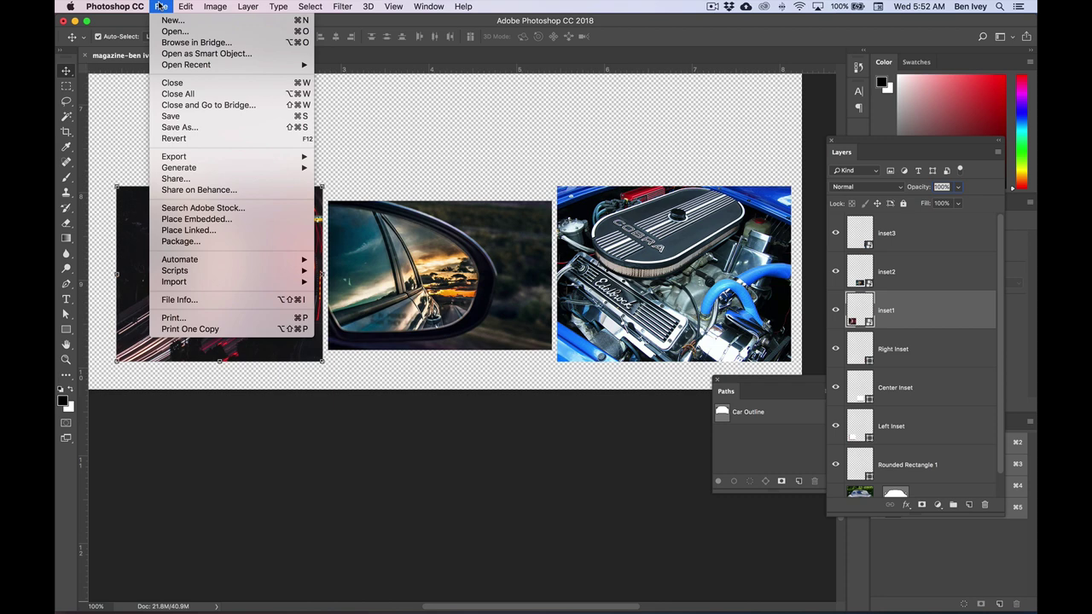
{"action": "left_click", "coordinate": [192, 119]}
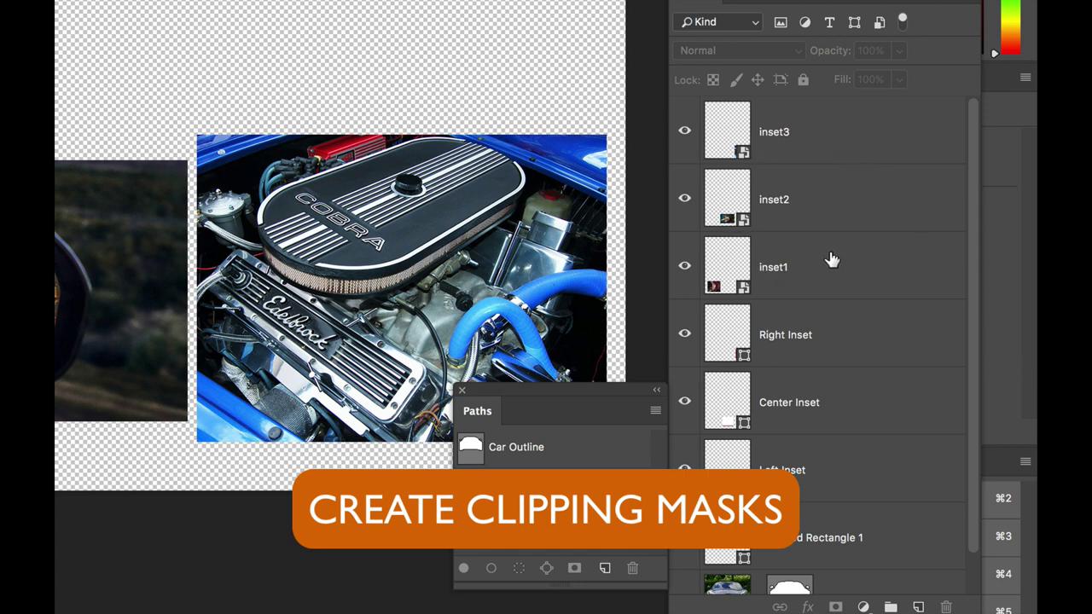
{"action": "left_click", "coordinate": [831, 157]}
{"action": "left_click", "coordinate": [832, 198]}
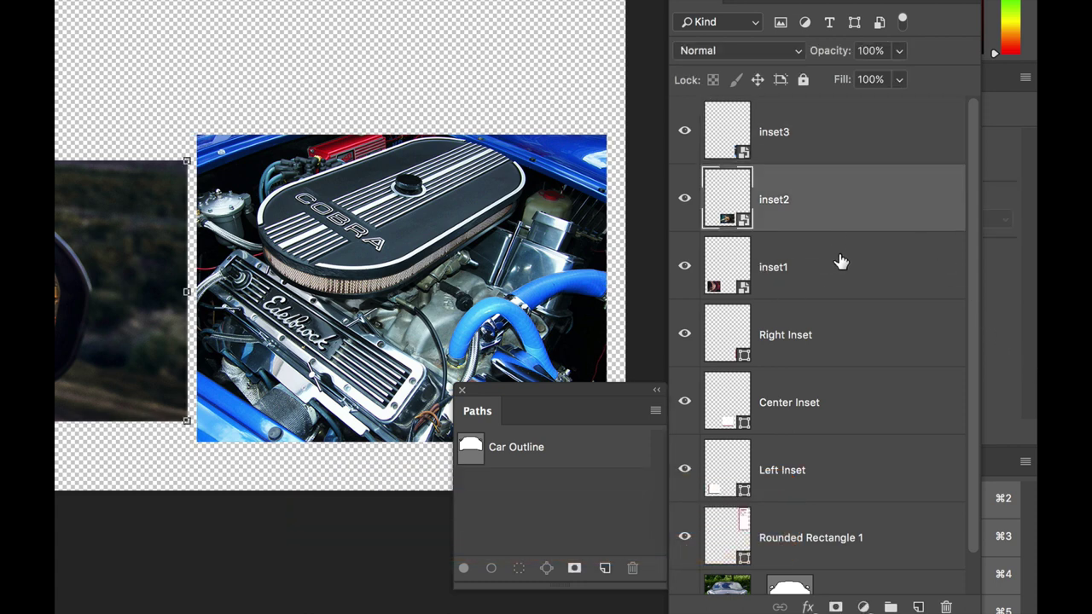
{"action": "left_click", "coordinate": [834, 357]}
{"action": "left_click", "coordinate": [836, 402], "text": "shift"}
{"action": "left_click", "coordinate": [843, 465], "text": "shift"}
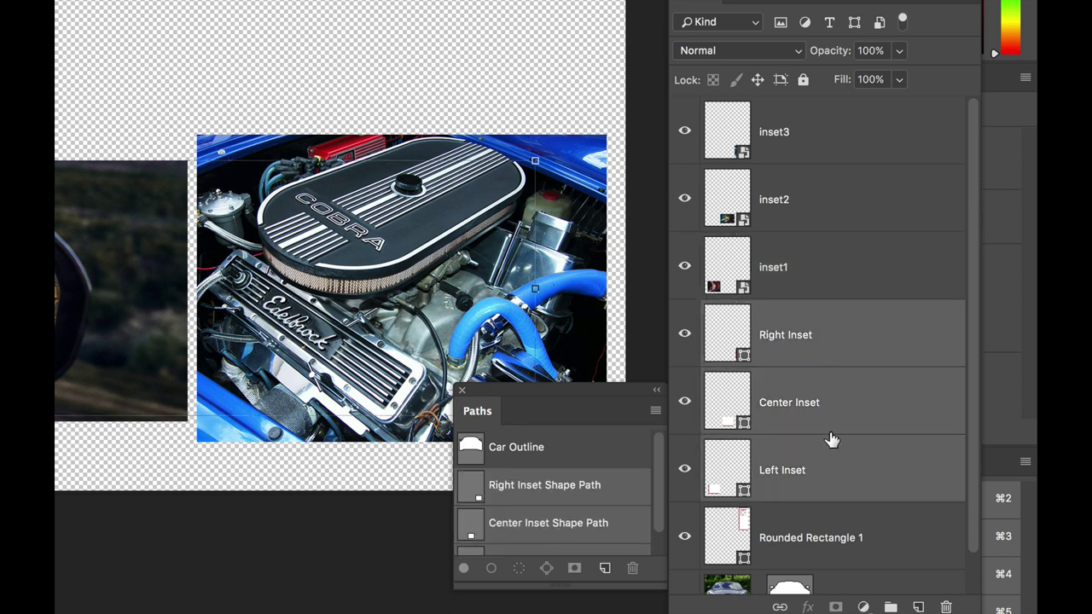
Reorder the inset1 layer so that it sits directly above the Left Inset shape layer
{"action": "left_click", "coordinate": [838, 272]}
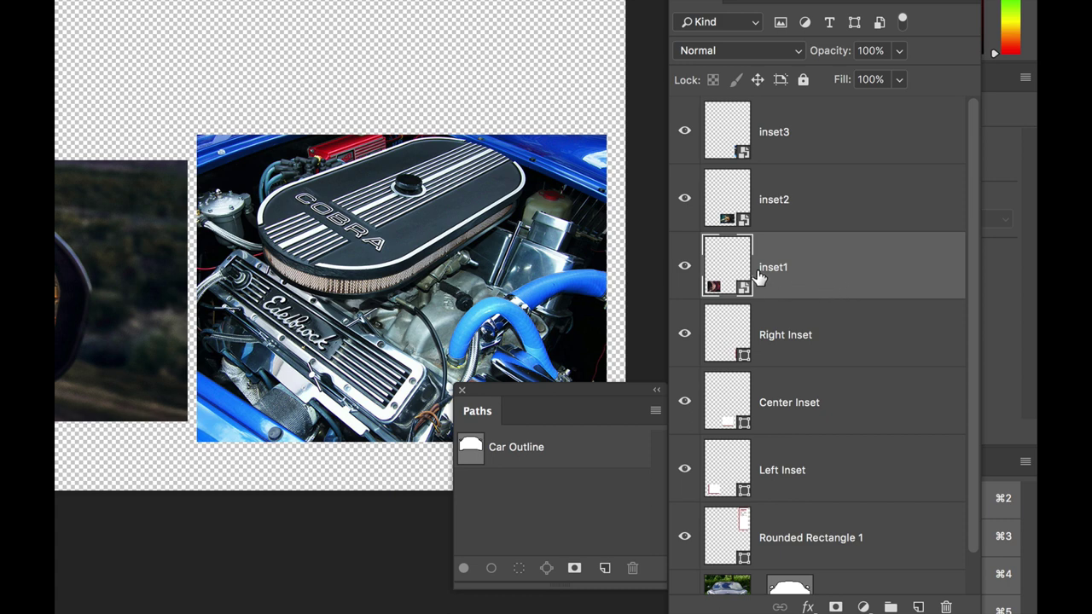
{"action": "left_click", "coordinate": [787, 482]}
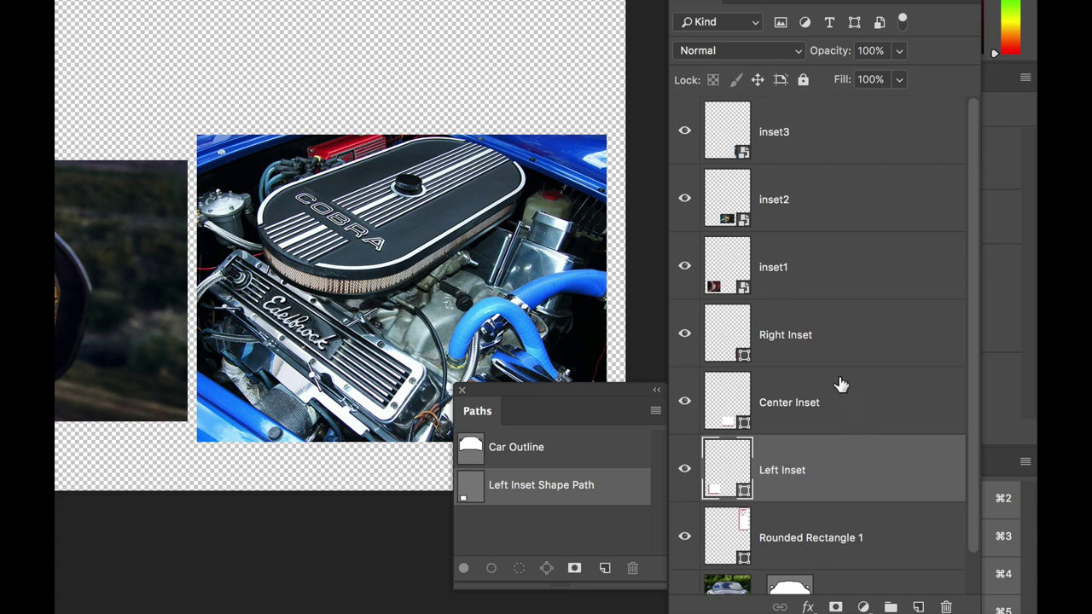
{"action": "left_click", "coordinate": [828, 282]}
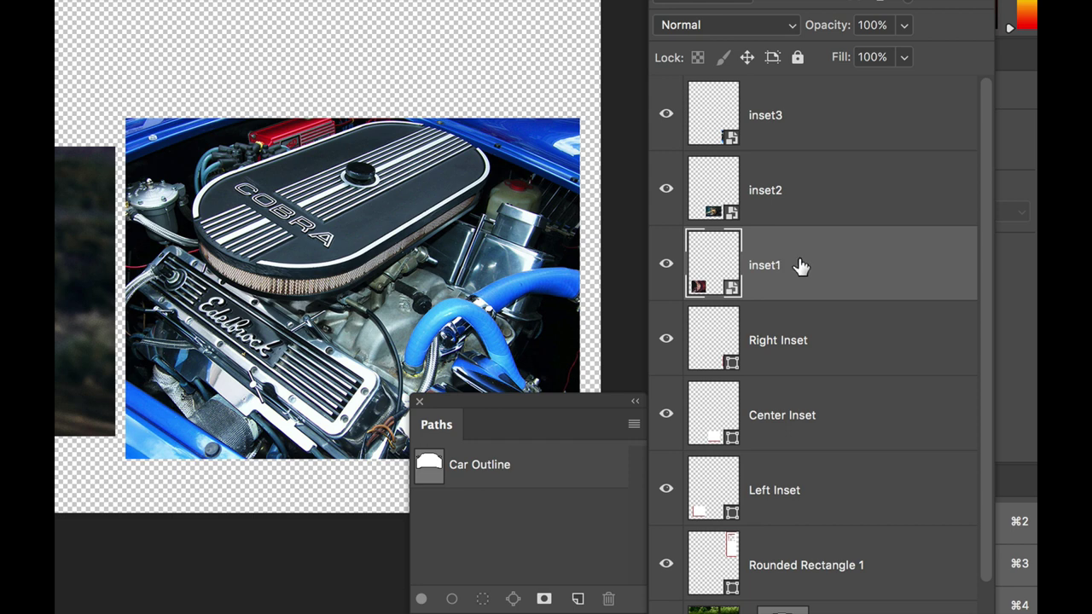
{"action": "left_click_drag", "start_coordinate": [799, 268], "coordinate": [787, 462]}
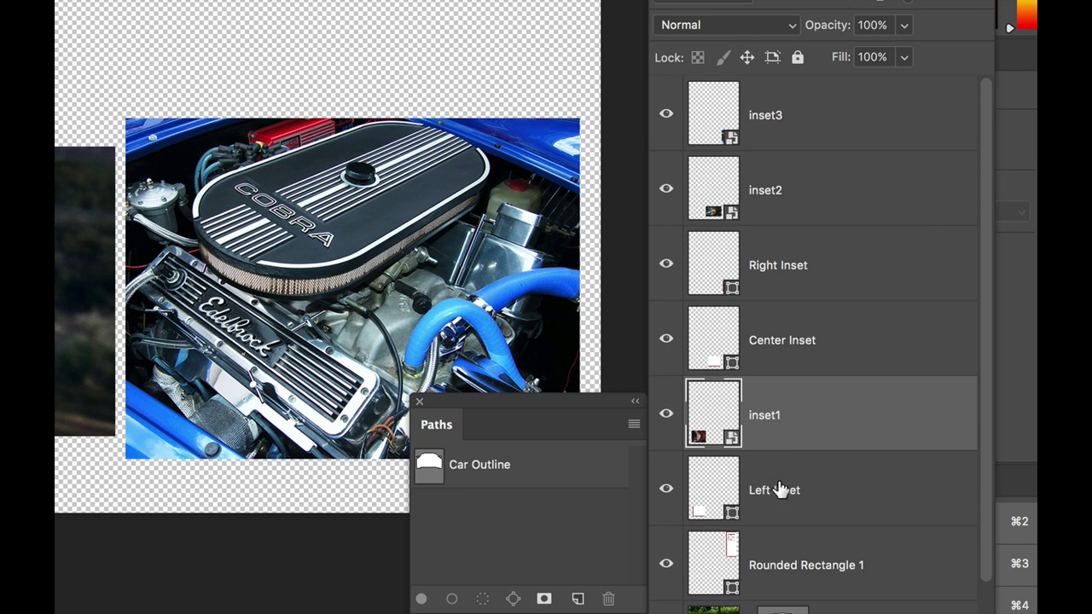
Reorder the inset2 layer so that it sits directly above the Center Inset shape layer, keeping inset3 directly above Right Inset
{"action": "left_click", "coordinate": [799, 211]}
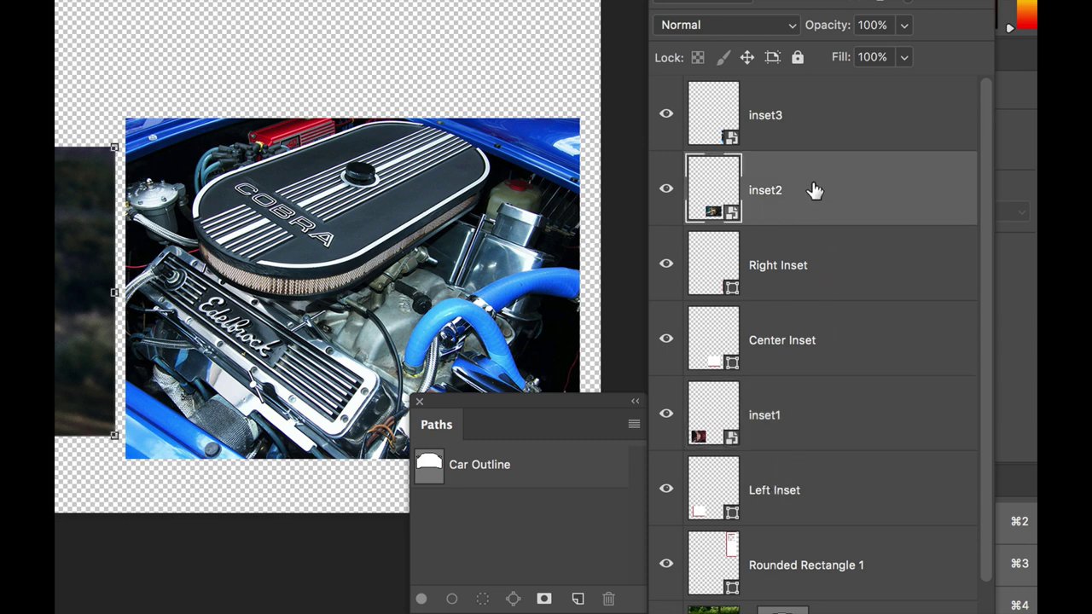
{"action": "left_click_drag", "start_coordinate": [811, 187], "coordinate": [764, 307]}
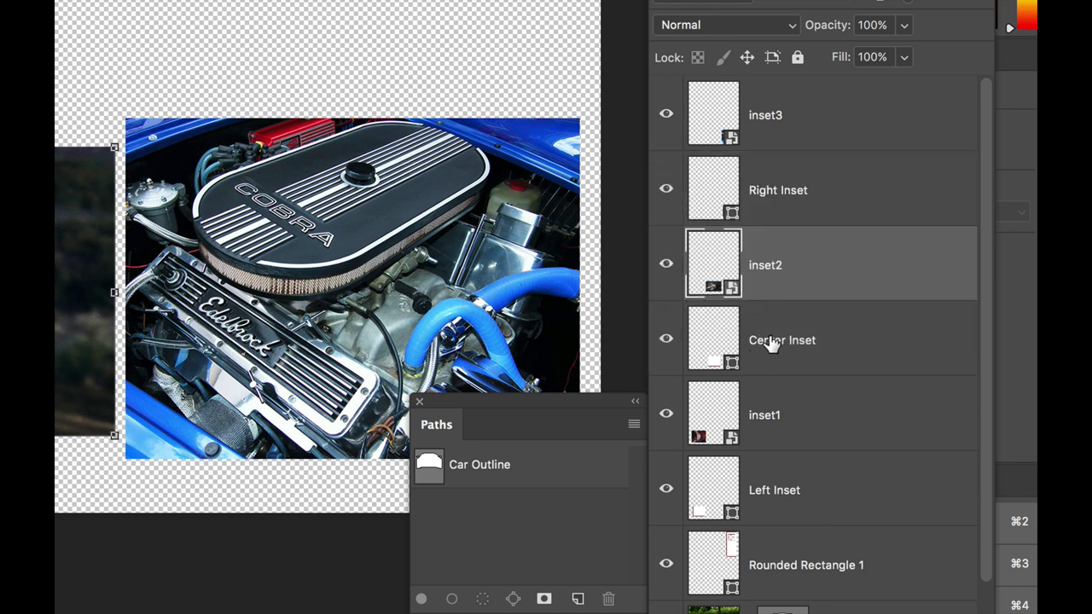
{"action": "left_click", "coordinate": [809, 114]}
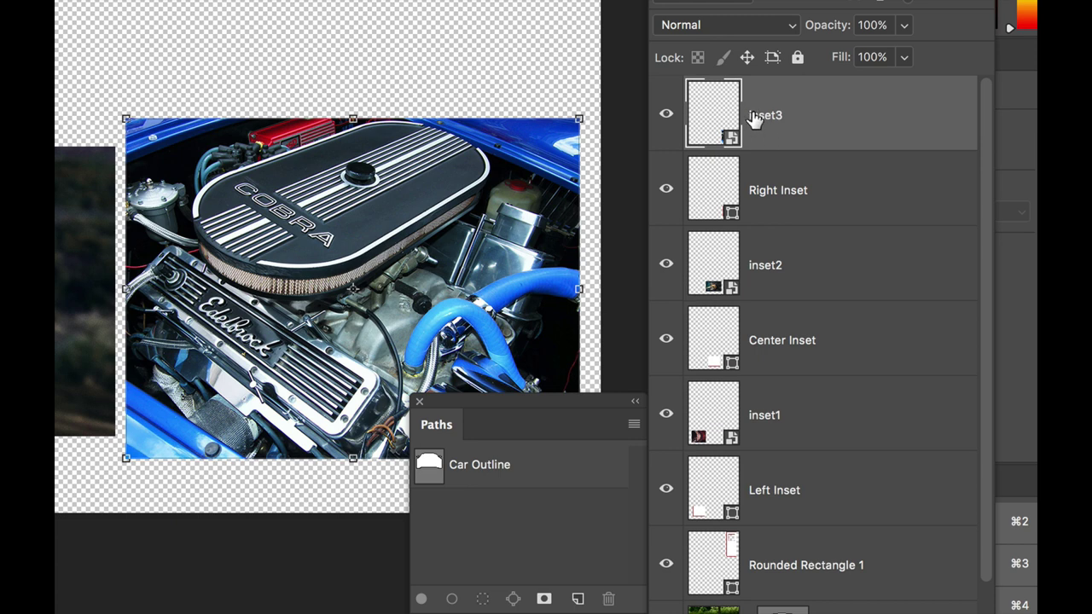
{"action": "left_click", "coordinate": [782, 187]}
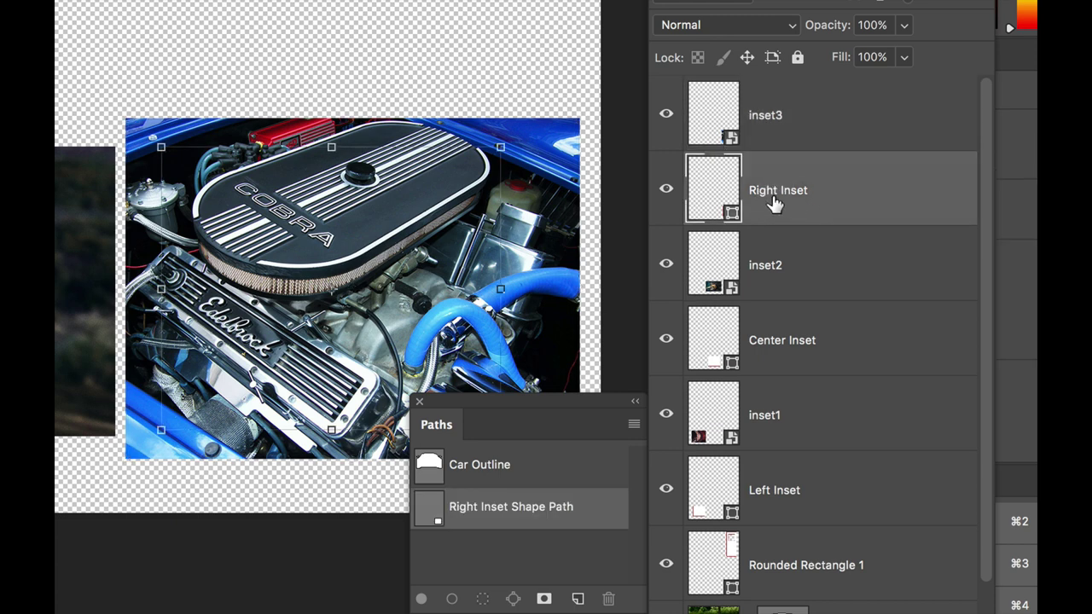
{"action": "left_click", "coordinate": [771, 120]}
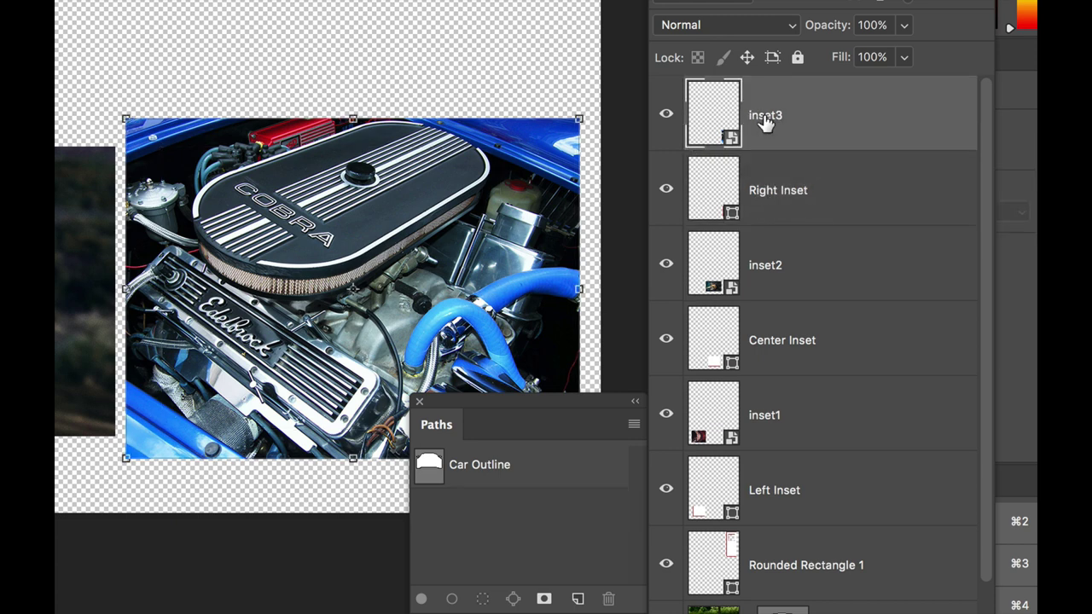
{"action": "left_click", "coordinate": [763, 190]}
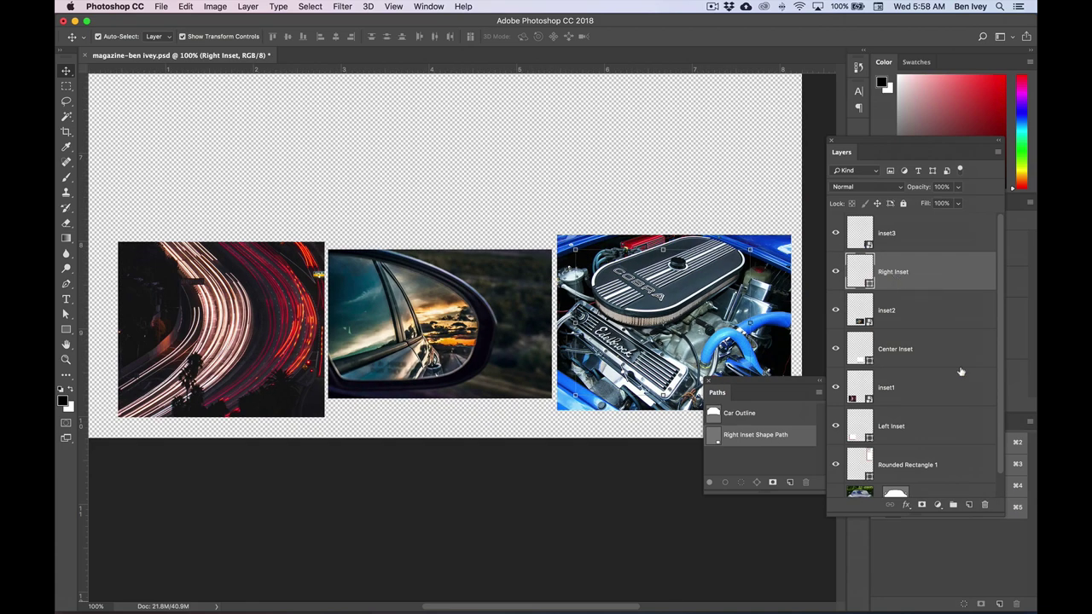
Clip the inset1 light-trails photo to the Left Inset shape with a clipping mask
{"action": "left_click", "coordinate": [927, 394]}
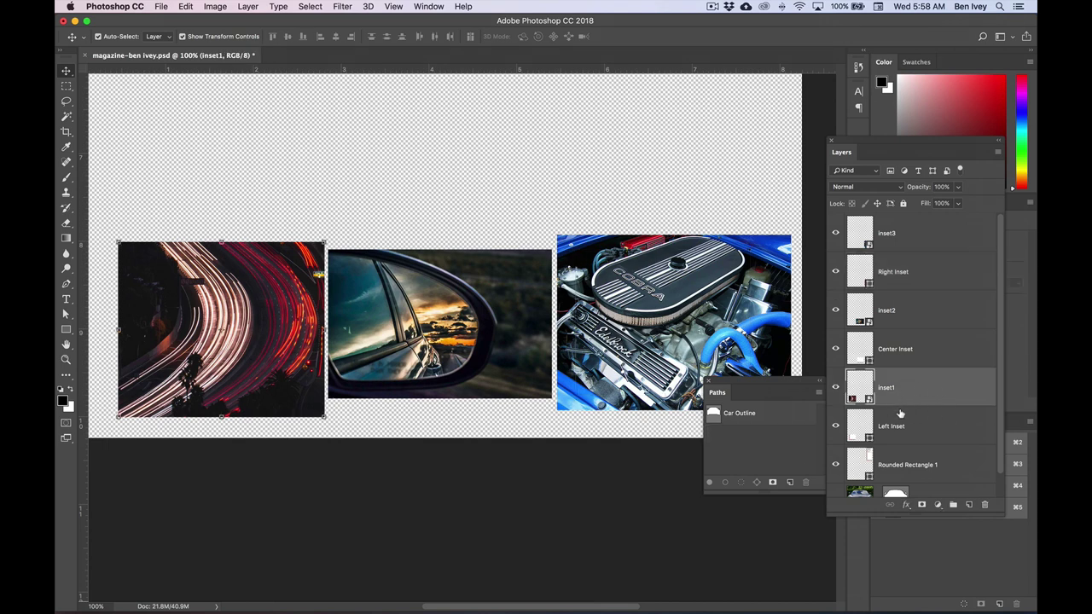
{"action": "left_click", "coordinate": [246, 6]}
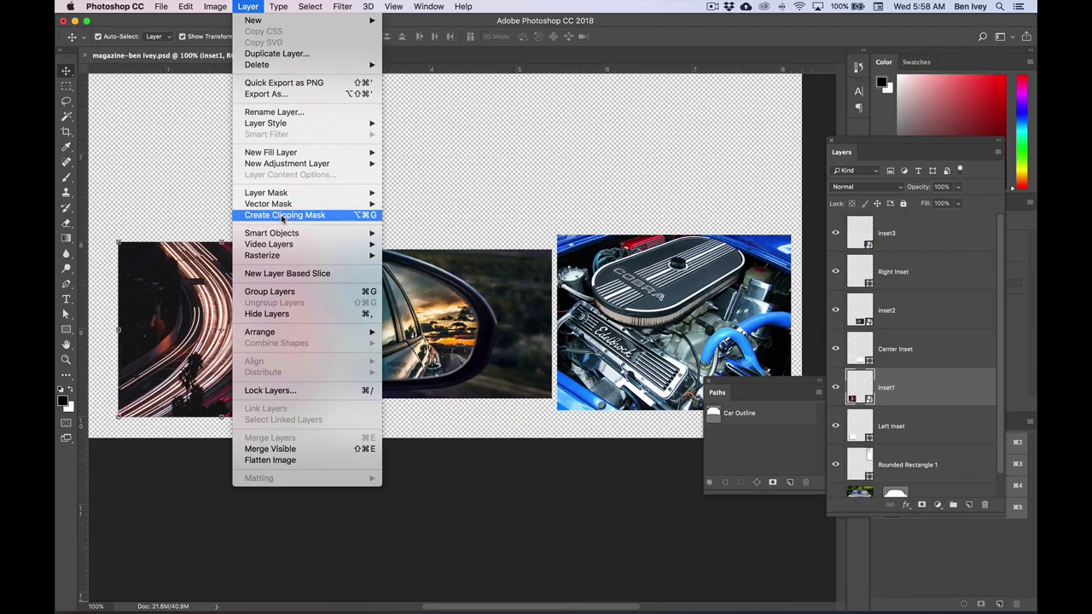
{"action": "left_click", "coordinate": [283, 215]}
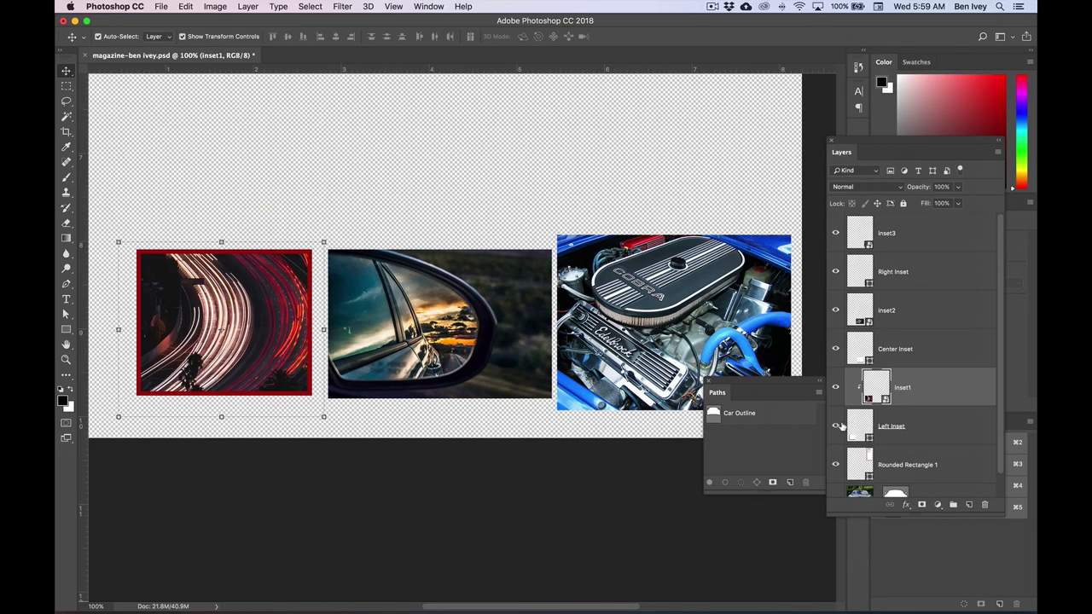
Create a clipping mask that confines the inset2 mirror photo to the Center Inset shape
{"action": "left_click", "coordinate": [911, 314]}
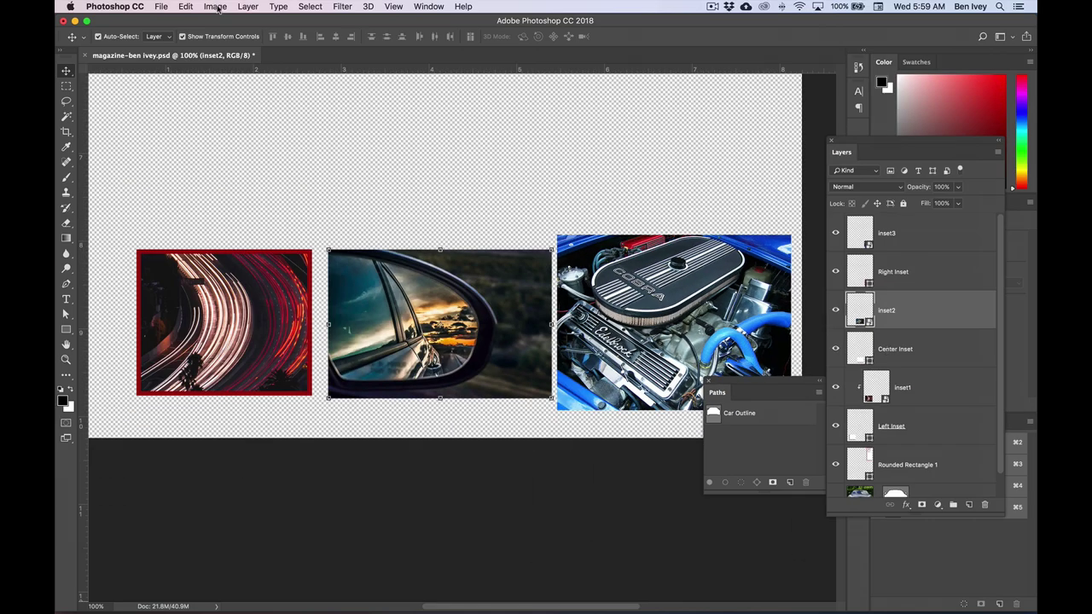
{"action": "left_click", "coordinate": [216, 7]}
{"action": "mouse_move", "coordinate": [246, 7]}
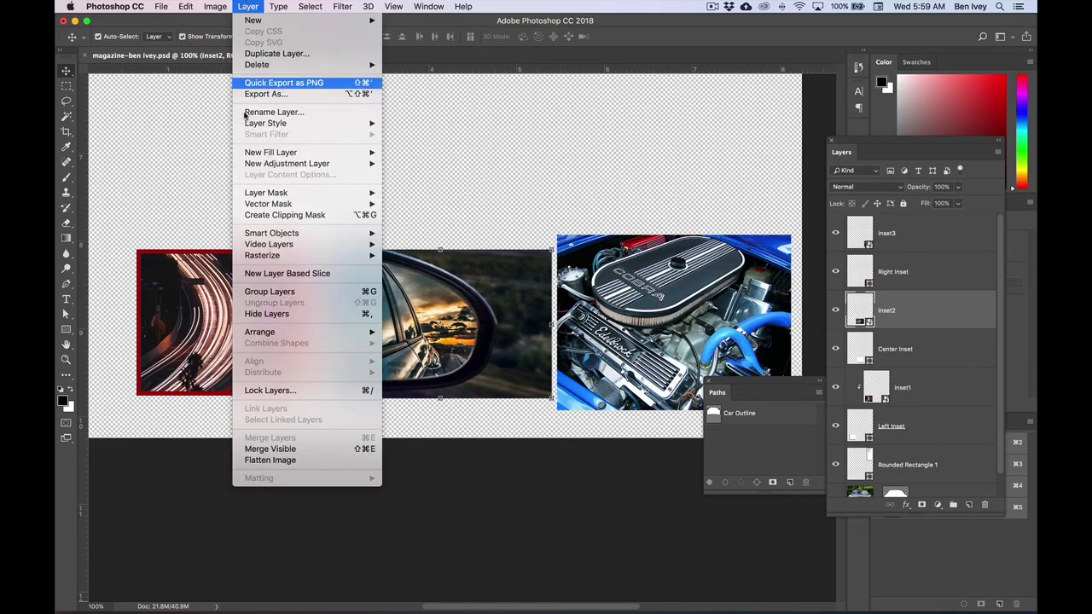
{"action": "left_click", "coordinate": [294, 218]}
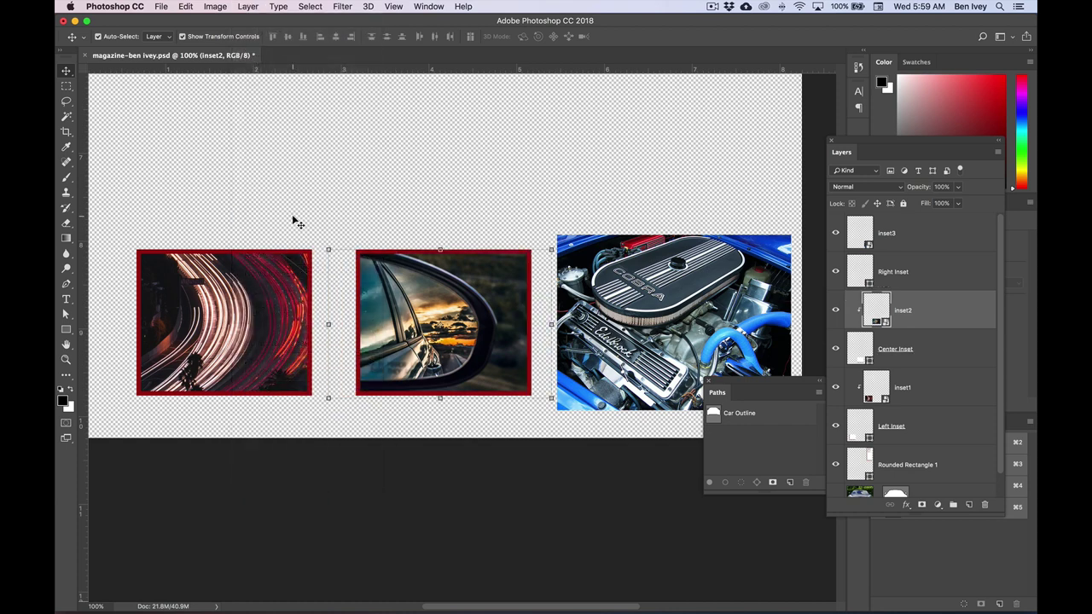
Create a clipping mask that confines the inset3 engine photo to the Right Inset shape
{"action": "left_click", "coordinate": [935, 240]}
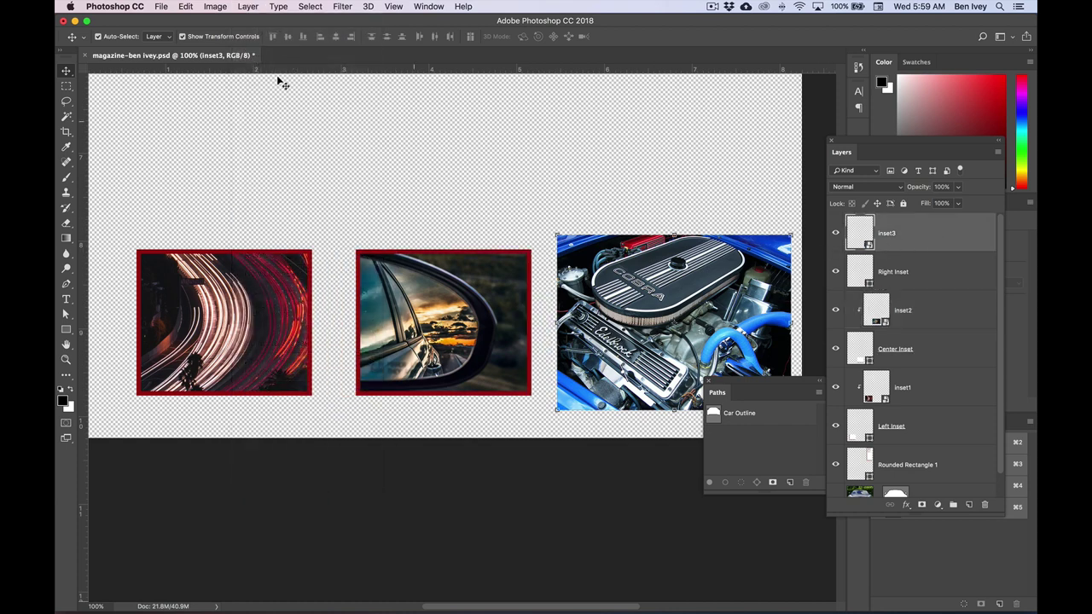
{"action": "left_click", "coordinate": [247, 7]}
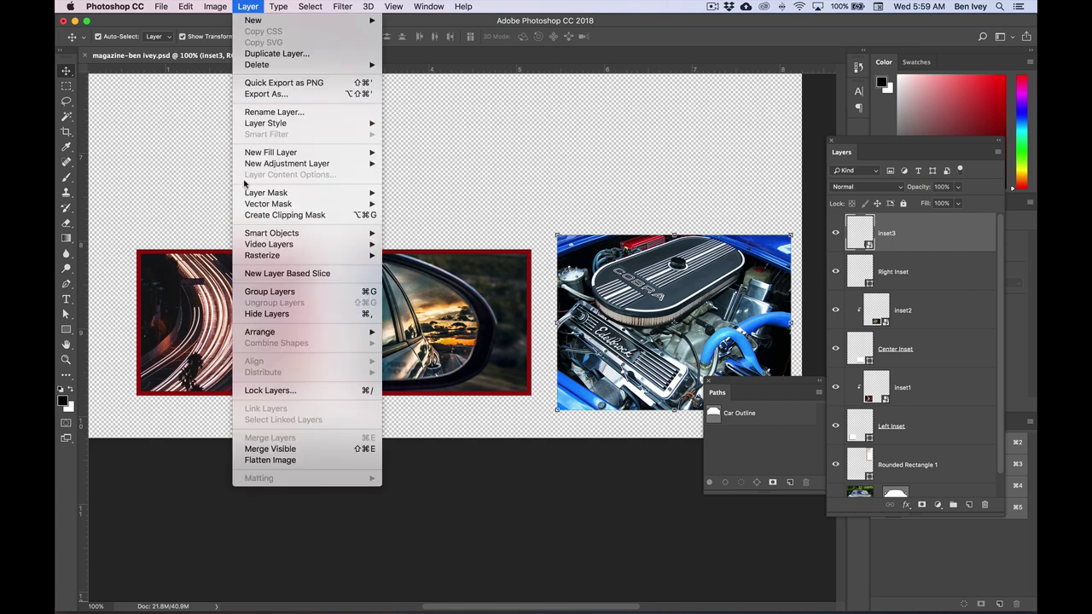
{"action": "left_click", "coordinate": [282, 215]}
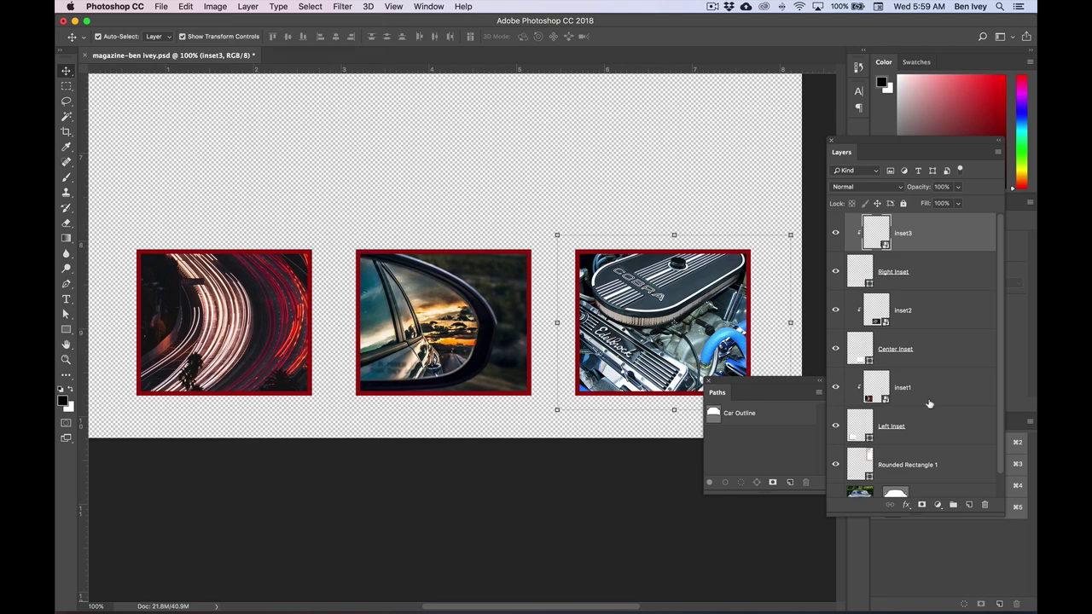
Show the hidden Car layer and move the car straight down until its tires just overlap the upper edges of the outer inset photos
{"action": "scroll", "coordinate": [931, 404], "scroll_direction": "down", "scroll_amount": 1}
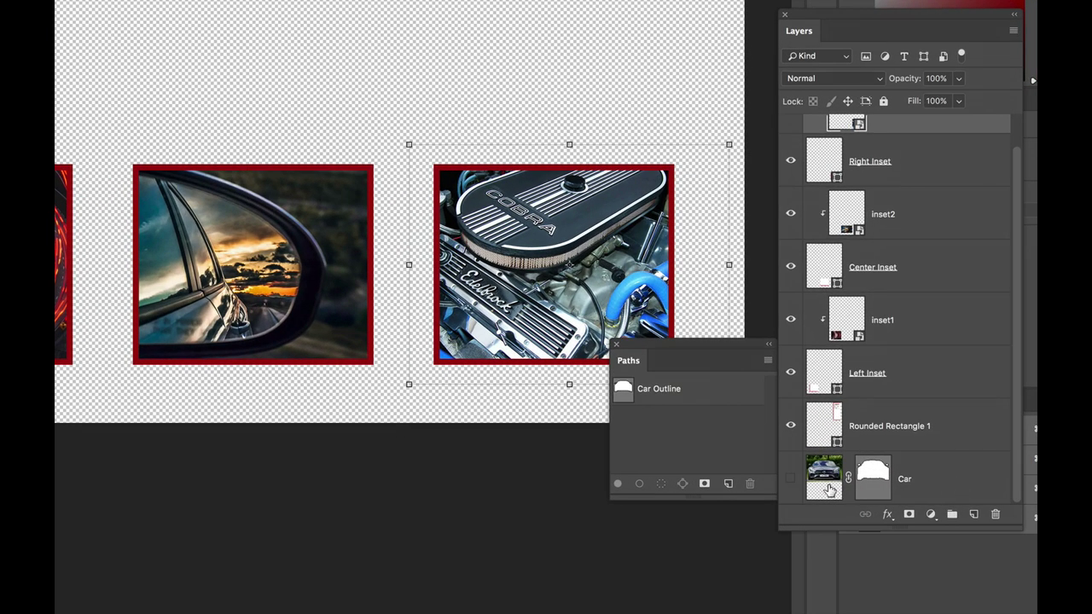
{"action": "left_click", "coordinate": [836, 479]}
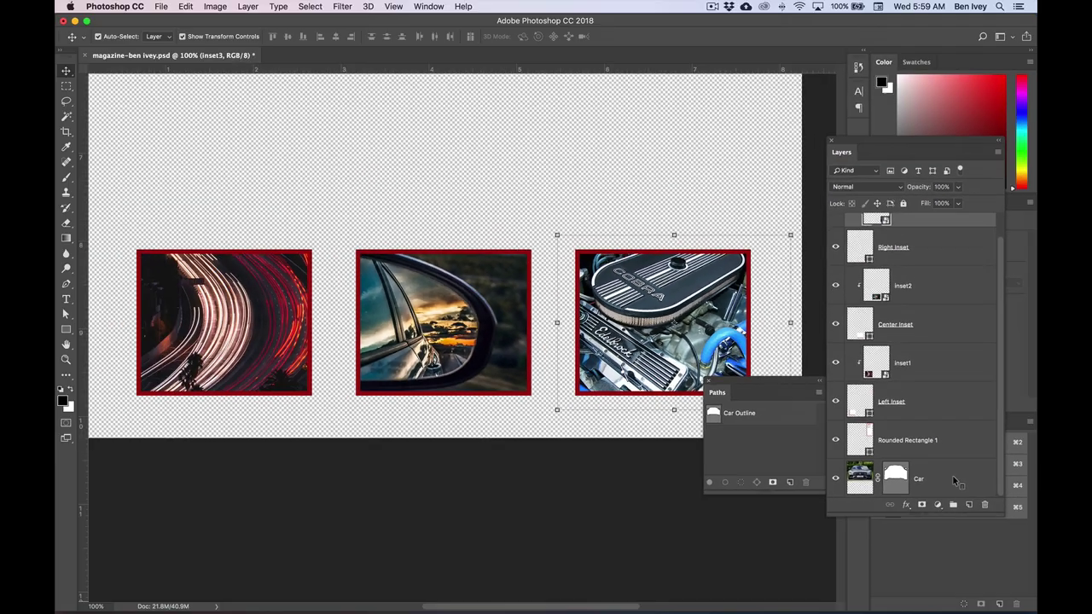
{"action": "left_click", "coordinate": [958, 483]}
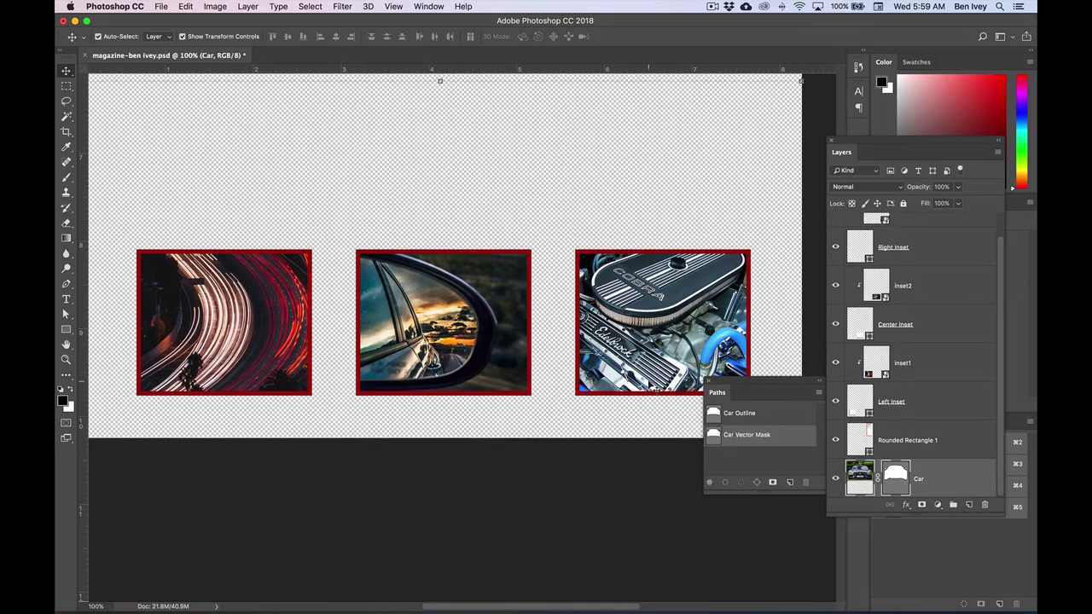
{"action": "key", "text": "super+0"}
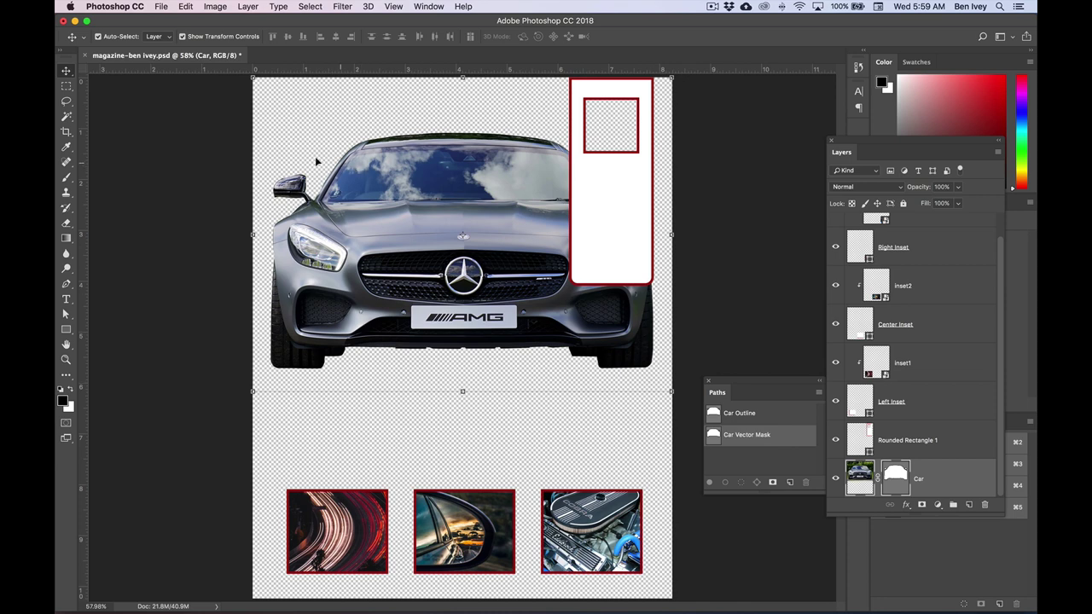
{"action": "left_click_drag", "start_coordinate": [438, 293], "coordinate": [413, 398]}
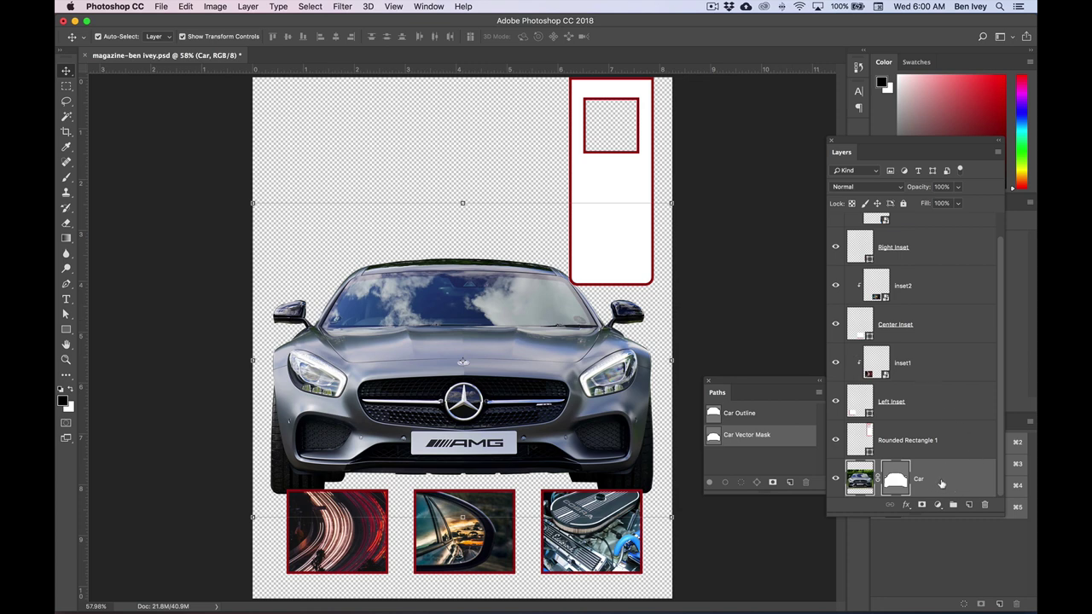
Bring the Car layer to the top of the layer stack, above inset3, and deselect it
{"action": "left_click_drag", "start_coordinate": [943, 484], "coordinate": [923, 219]}
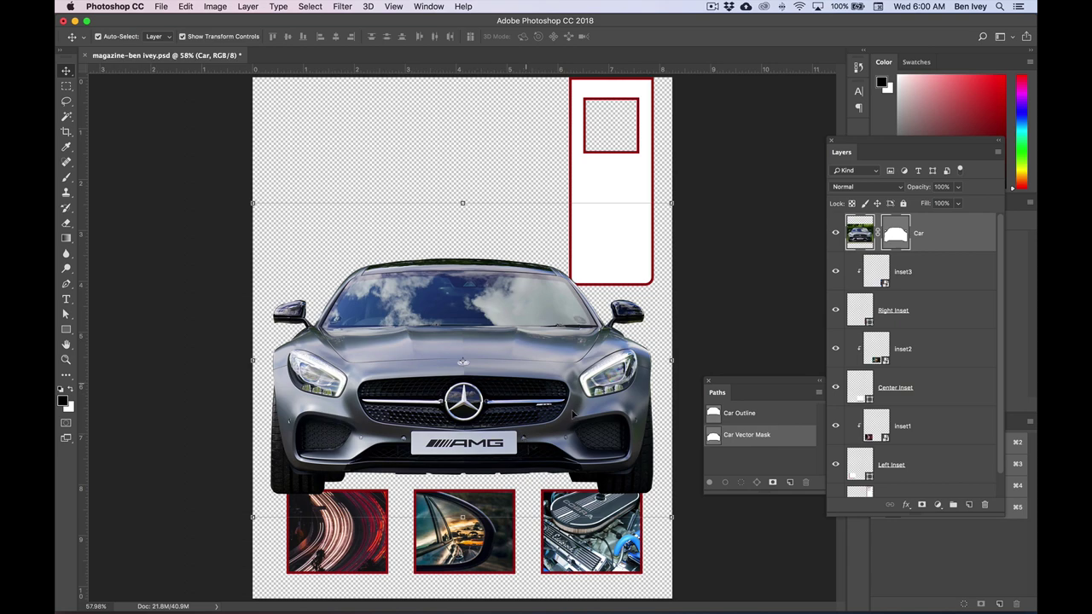
{"action": "left_click", "coordinate": [722, 339]}
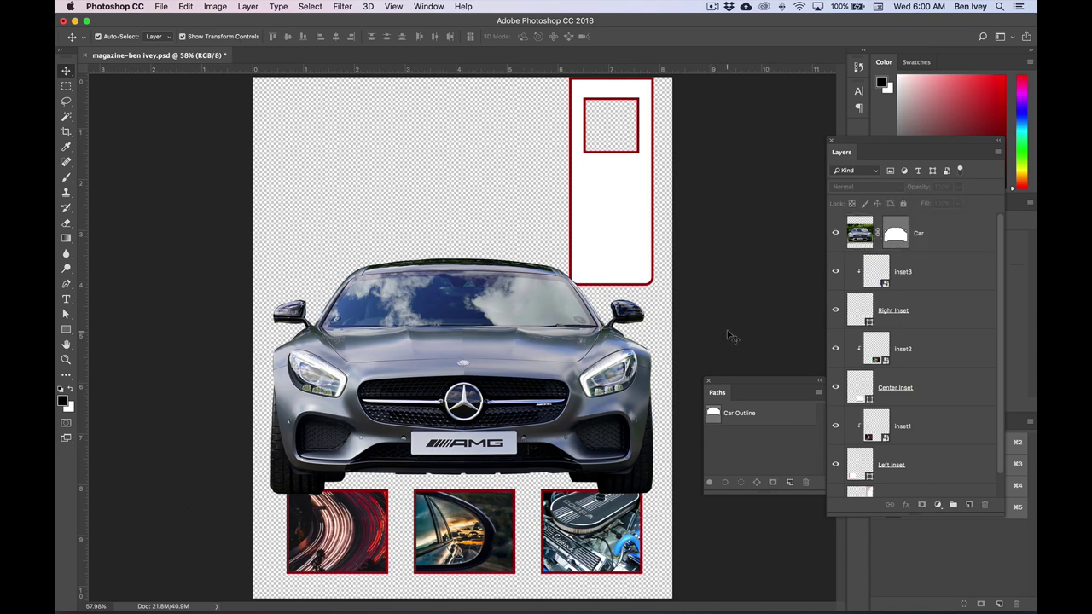